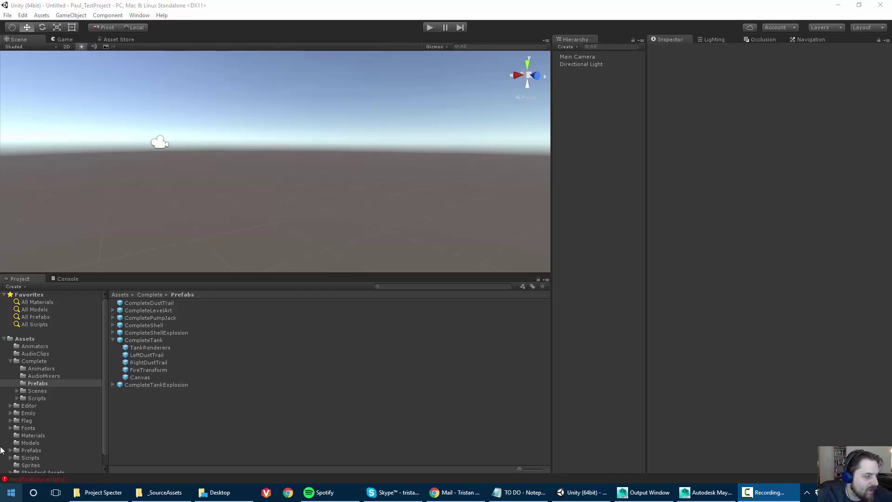
Collapse the Complete asset folder and widen the Hierarchy area beside the Inspector.
left_click(14, 362)
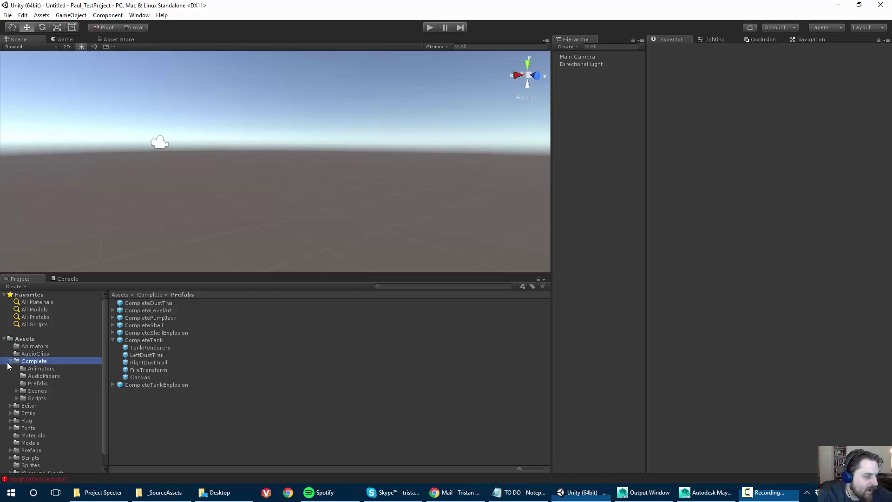
left_click(10, 361)
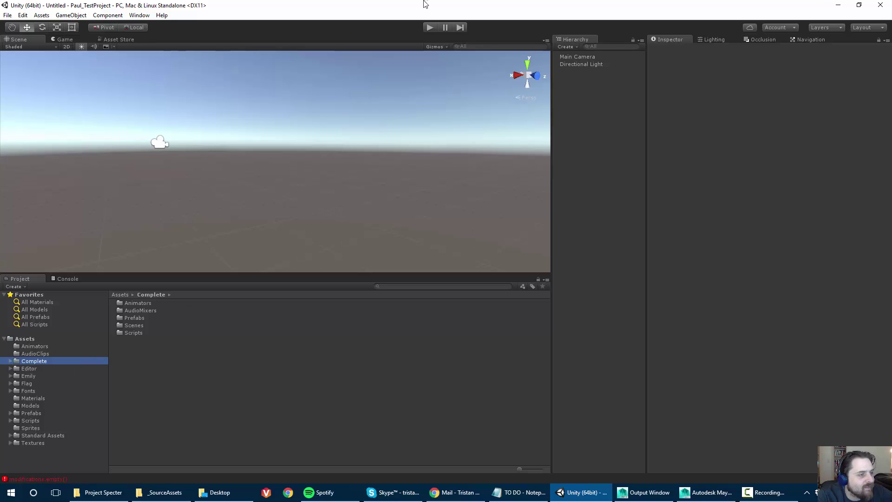
left_click_drag(648, 179, 687, 176)
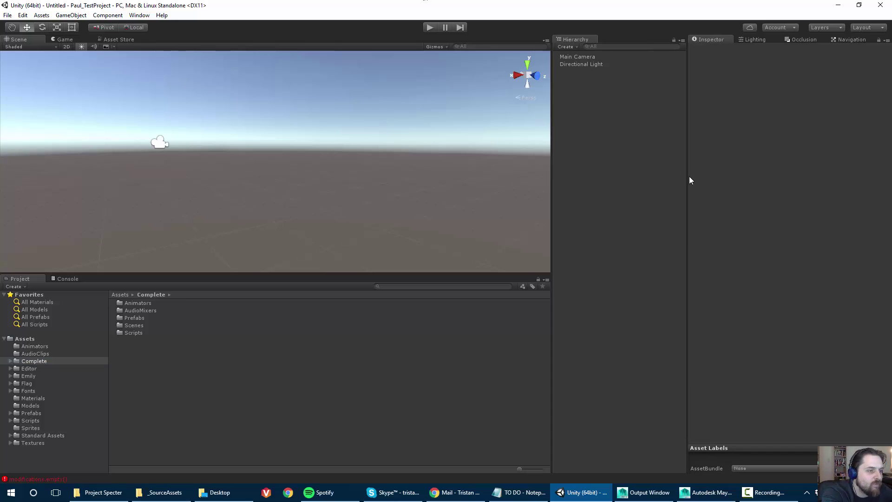
Add a 3D cylinder to the empty scene.
left_click(68, 15)
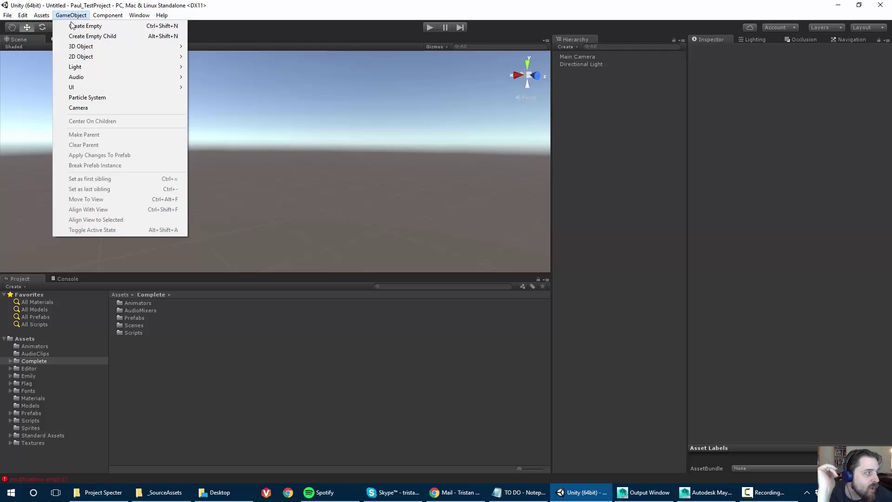
left_click(60, 16)
left_click(59, 16)
left_click(59, 15)
left_click(59, 15)
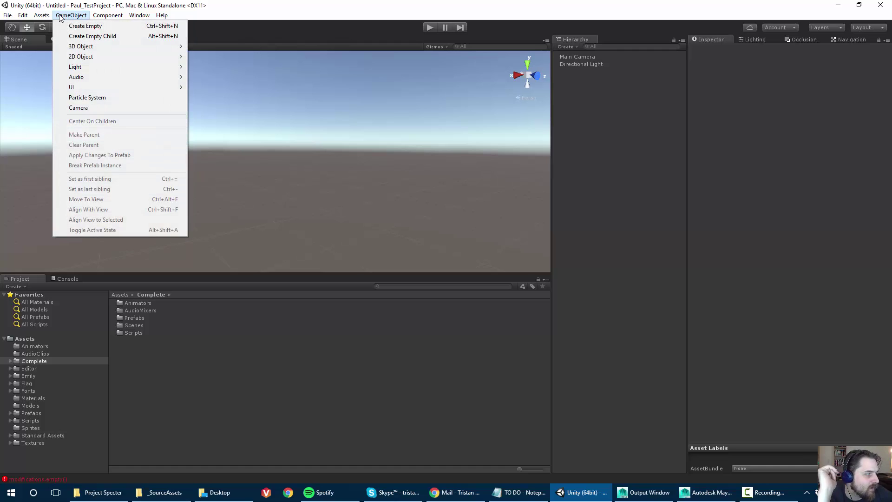
mouse_move(90, 49)
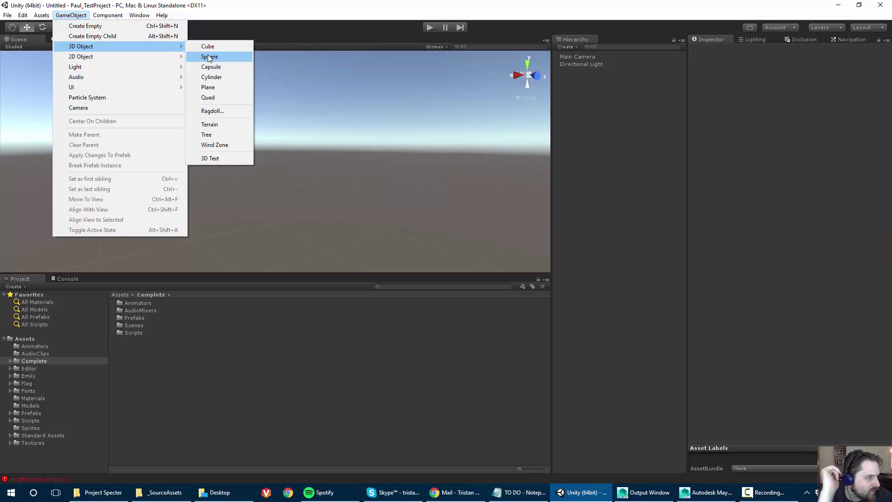
left_click(207, 78)
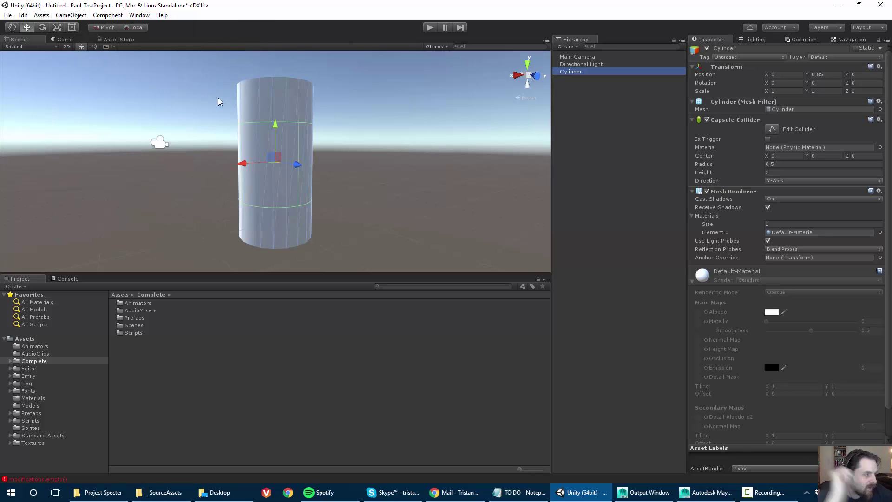
Thin the cylinder into a pole by setting its X and Z scale to 0.25.
scroll(212, 132, "up", 3)
left_click_drag(213, 129, 249, 183, "alt")
scroll(249, 184, "down", 3)
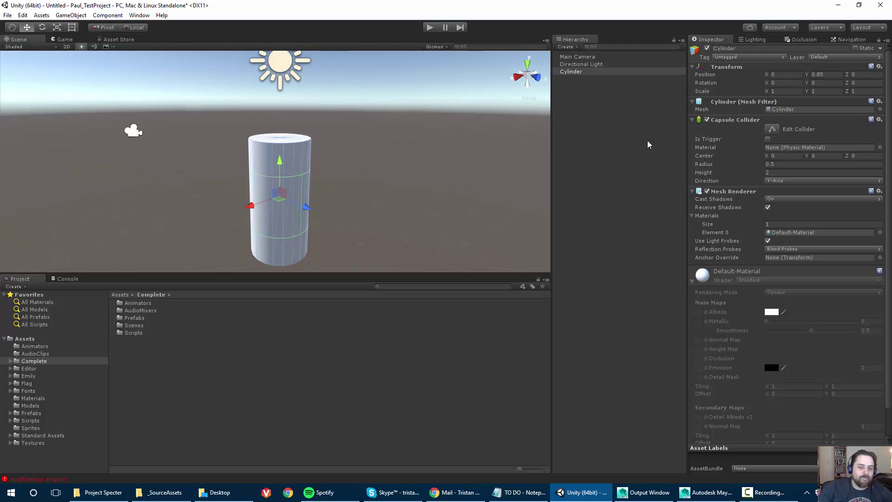
scroll(404, 141, "up", 8, "alt")
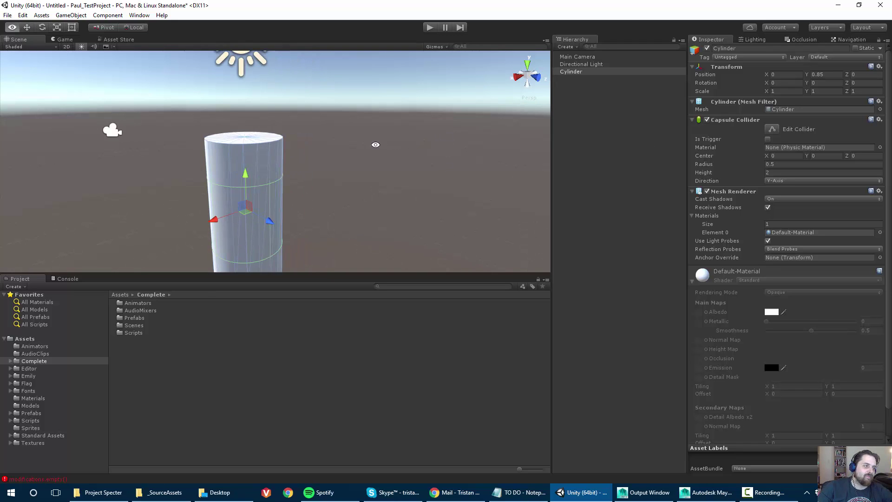
middle_click_drag(269, 151, 330, 145, "alt")
scroll(320, 112, "down", 3)
left_click(790, 91)
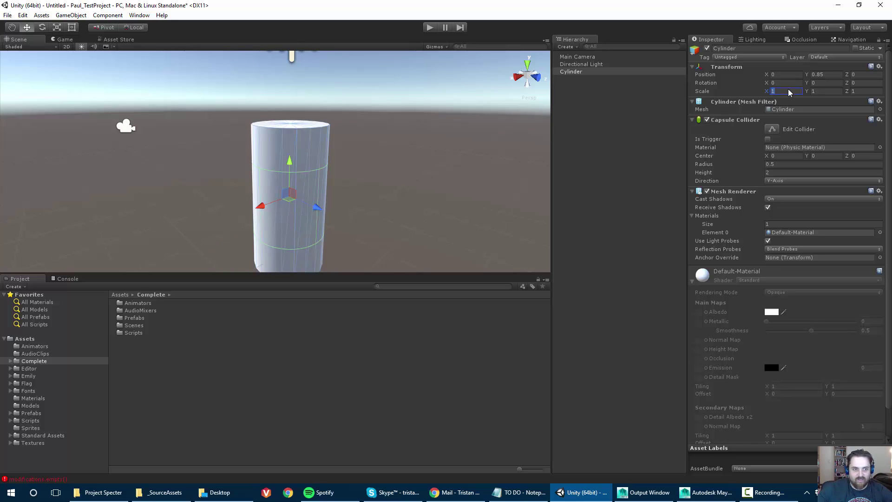
type(".1")
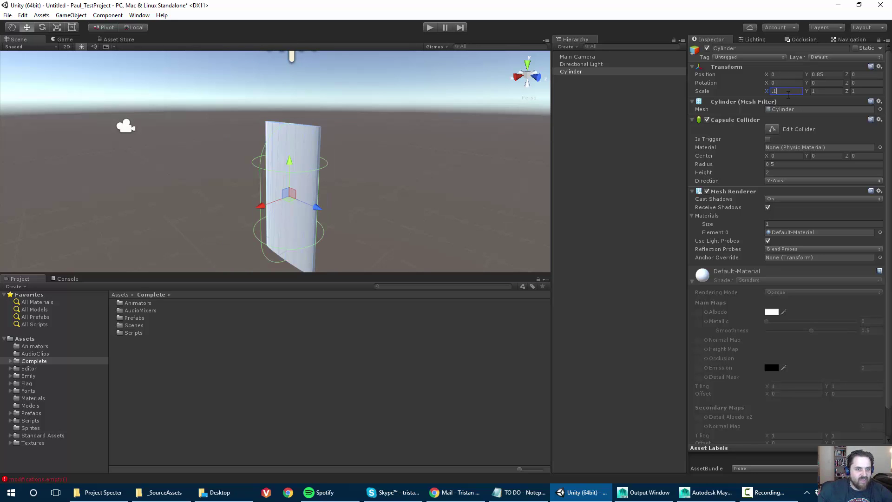
type("0.25")
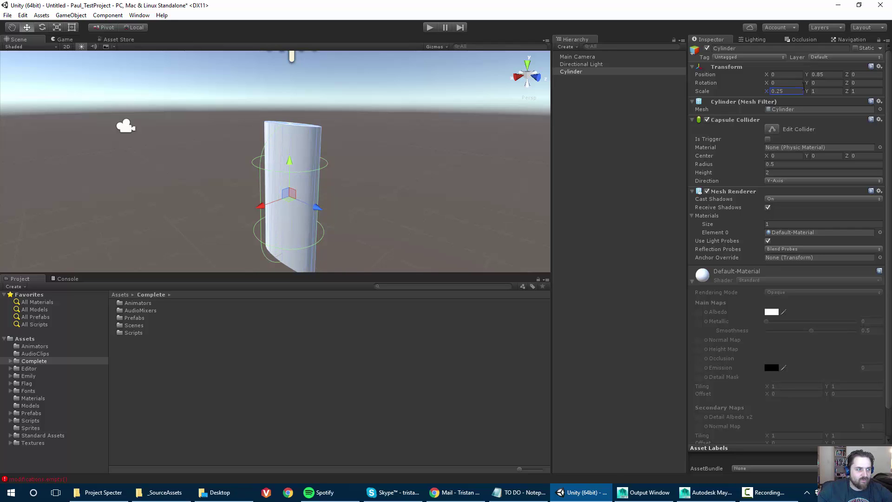
left_click(817, 92)
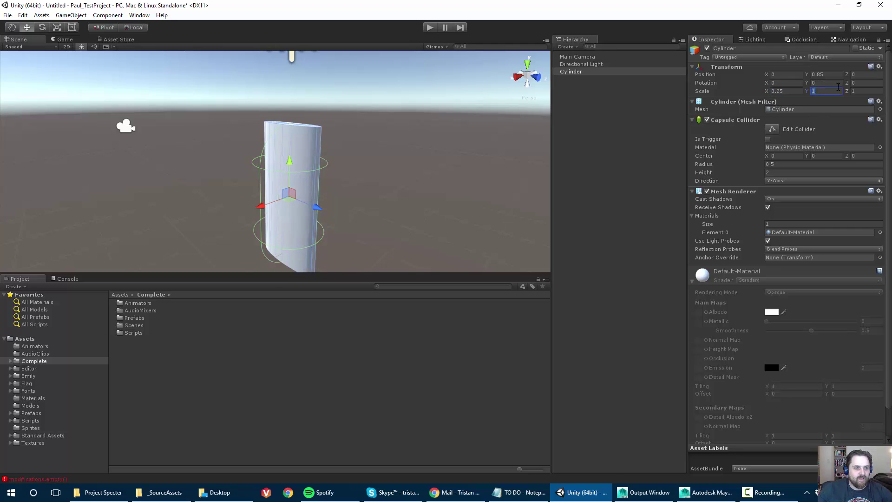
left_click(862, 92)
type("0.25")
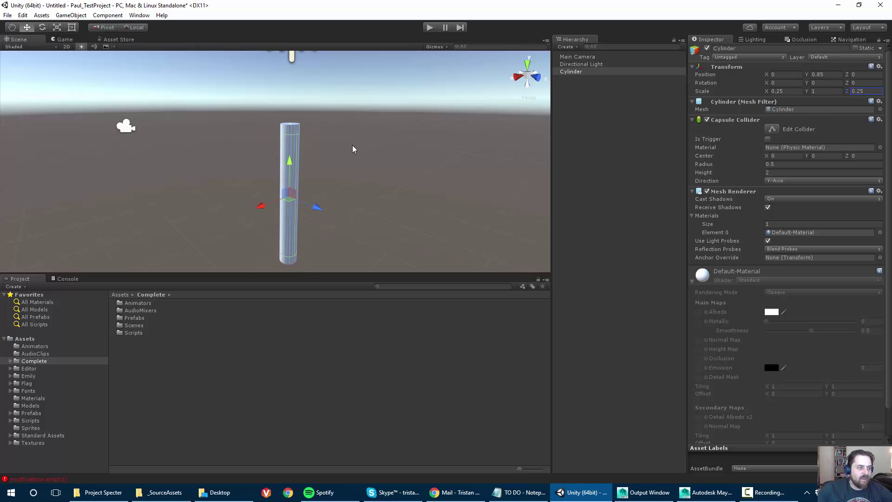
Examine the thinned cylinder's shape from above and from the side.
scroll(277, 181, "down", 1)
left_click_drag(264, 158, 280, 146, "alt")
scroll(280, 146, "up", 4)
middle_click_drag(280, 147, 252, 99)
scroll(280, 134, "down", 2)
scroll(253, 100, "down", 1)
left_click_drag(255, 99, 303, 58, "alt")
middle_click_drag(262, 113, 266, 141)
scroll(265, 141, "up", 2)
left_click_drag(259, 140, 255, 150, "alt")
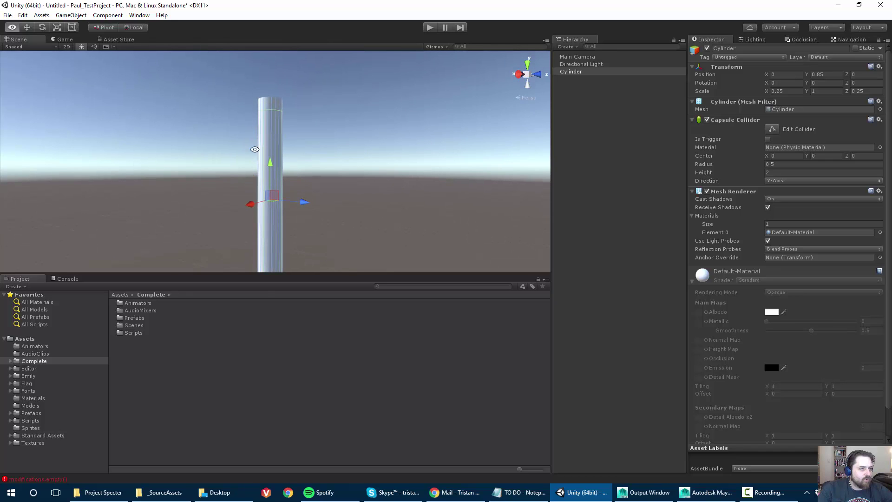
Add a 3D sphere to the scene alongside the cylinder.
left_click(71, 15)
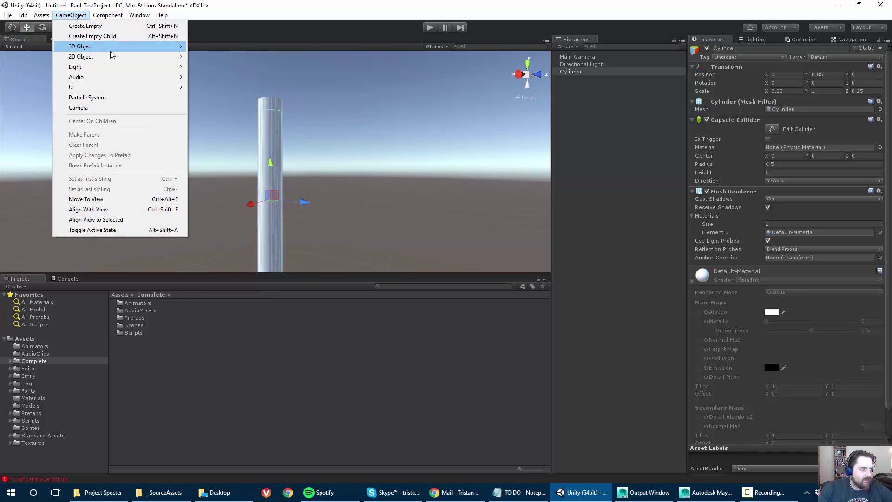
mouse_move(162, 50)
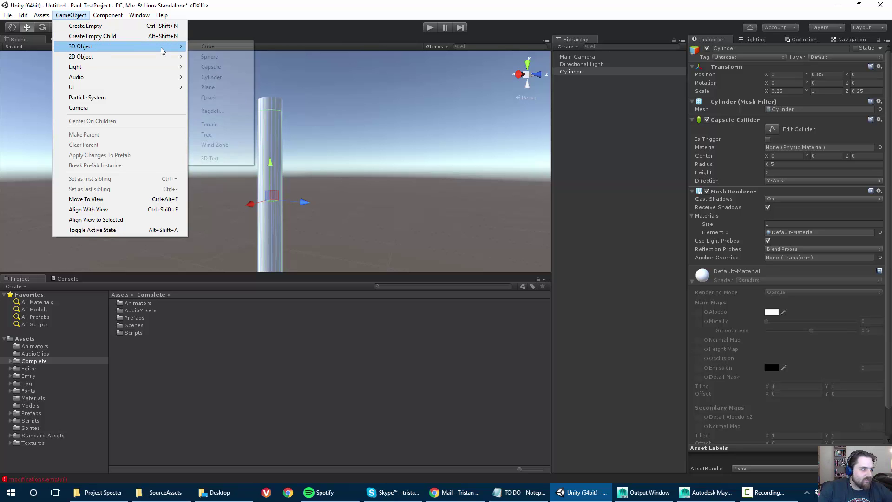
left_click(214, 58)
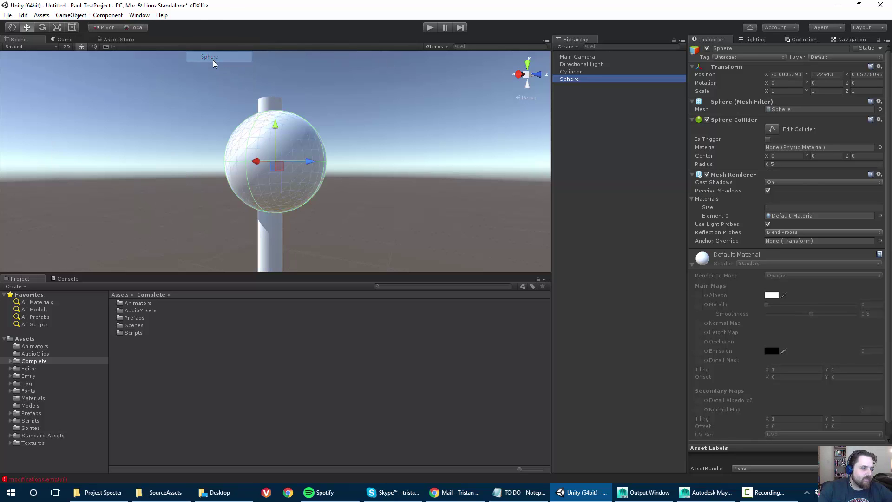
Scale the sphere to 0.7 on all axes and place it centred on the cylinder's upper end, at about Y 2.1.
left_click_drag(182, 152, 255, 39, "alt")
left_click_drag(276, 99, 310, 140, "alt")
left_click_drag(232, 159, 294, 152, "alt")
key("r")
key("w")
left_click_drag(298, 99, 298, 111)
left_click_drag(331, 144, 109, 153)
left_click_drag(275, 144, 424, 167)
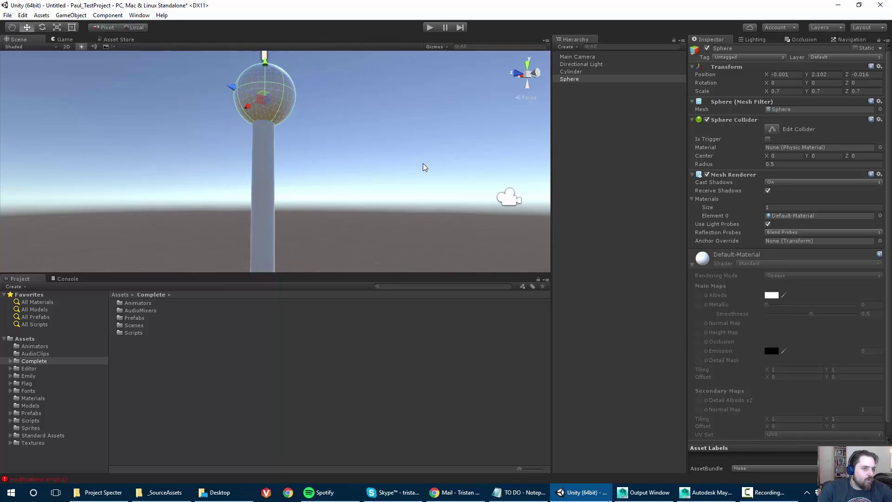
Make the Sphere a child of the Cylinder in the scene hierarchy.
left_click(574, 72)
left_click(569, 79)
left_click(574, 74)
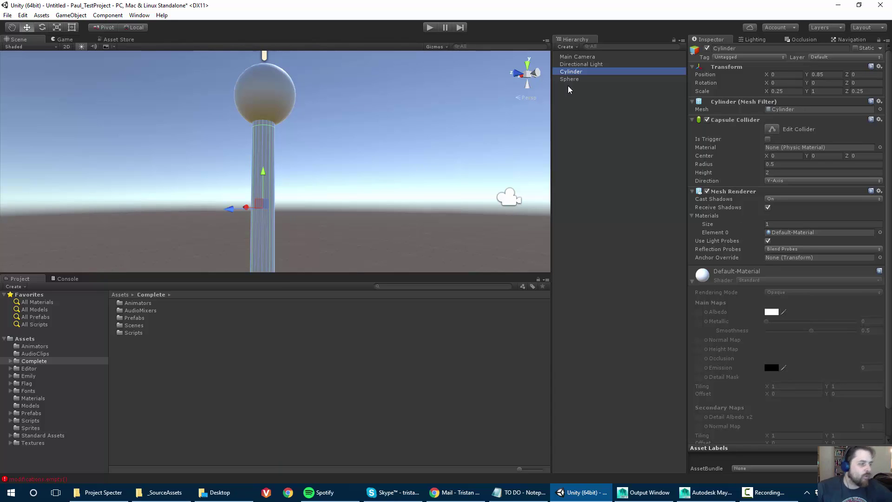
left_click(575, 86)
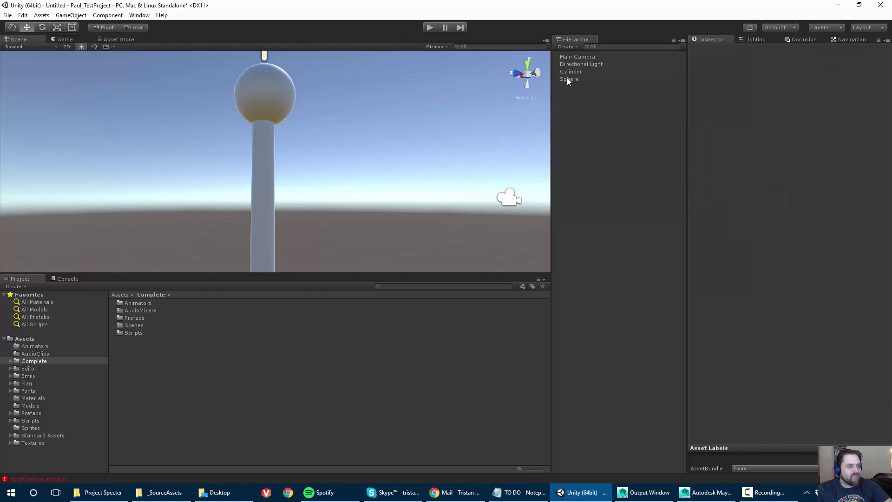
left_click(569, 73)
left_click_drag(277, 181, 316, 192, "alt")
left_click(572, 80)
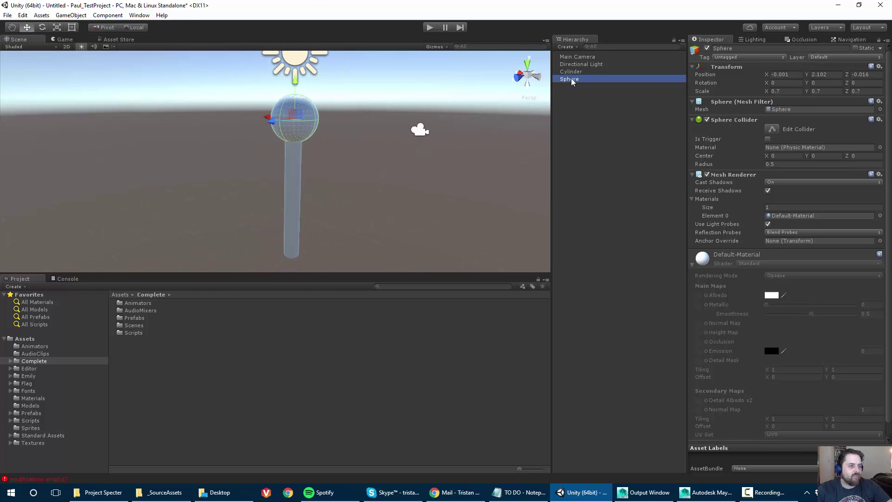
left_click_drag(570, 78, 571, 72)
Test the parenting by moving the Cylinder along its X axis, and undo the move.
left_click(571, 71)
left_click_drag(372, 130, 279, 135, "alt")
middle_click_drag(281, 114, 282, 136, "alt")
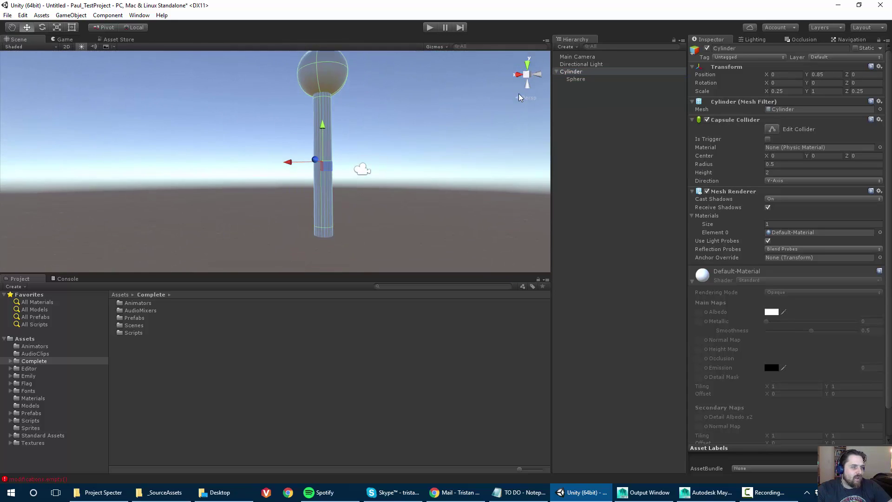
left_click(574, 79)
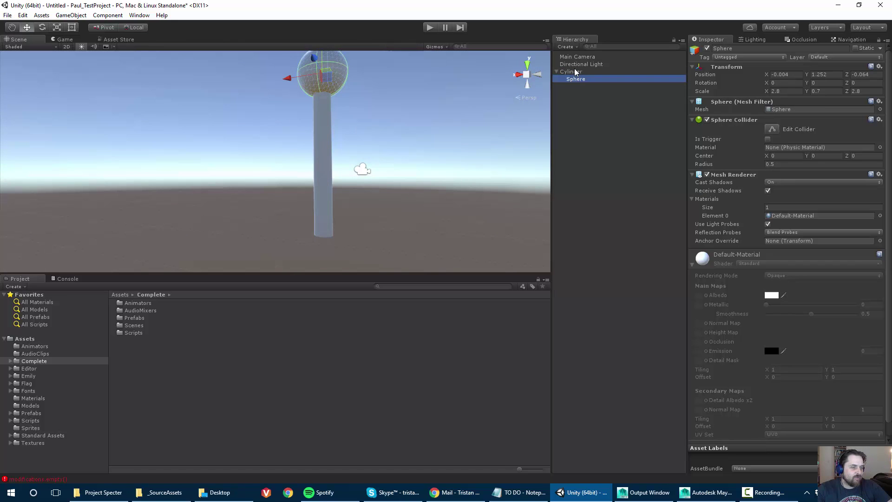
left_click(575, 72)
mouse_move(289, 161)
left_mouse_down()
mouse_move(154, 160)
mouse_move(298, 158)
left_mouse_up()
key("ctrl+z")
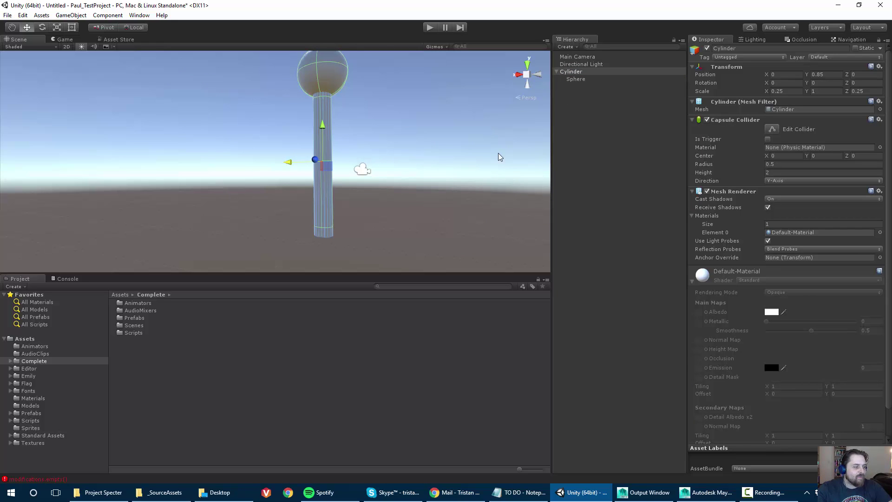
Create a folder named Test Prefabs inside the Prefabs asset folder and open it.
left_click(28, 413)
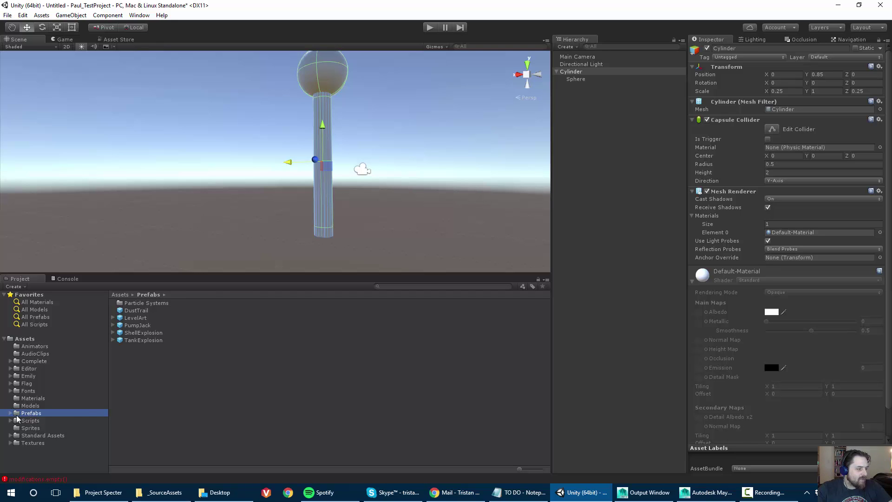
right_click(120, 396)
mouse_move(148, 225)
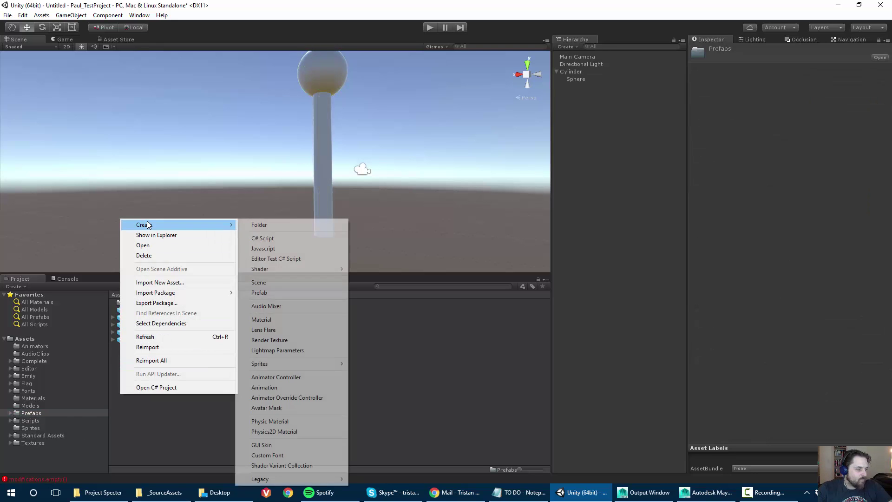
left_click(273, 226)
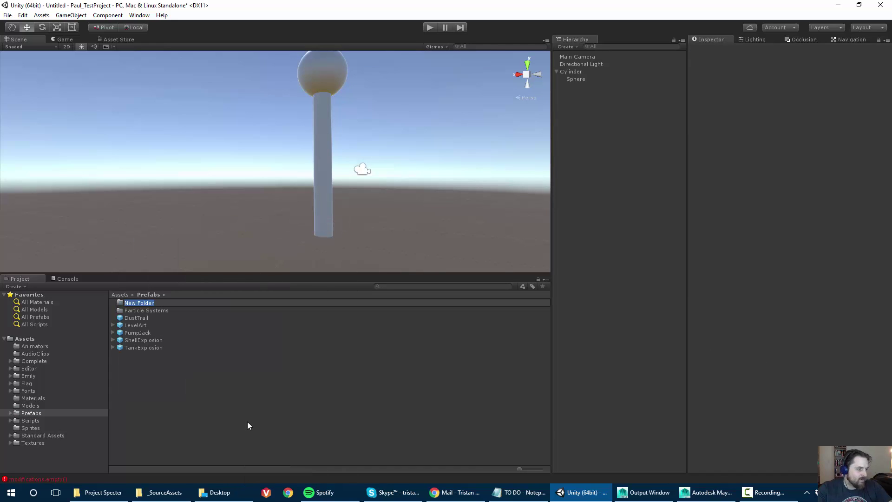
type("Test Pr")
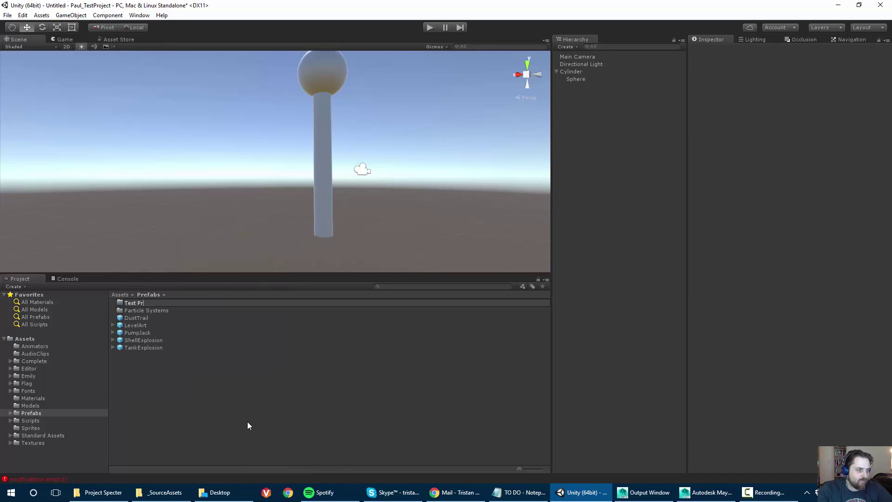
type("efabs")
key("Return")
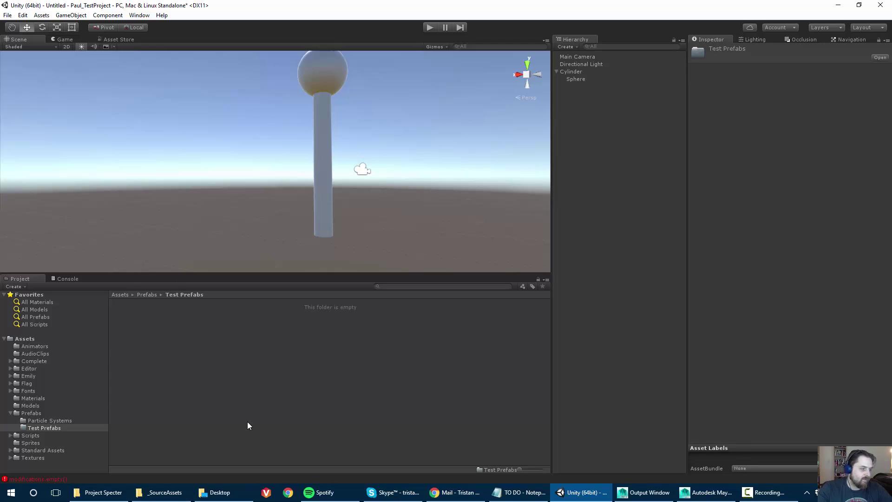
left_click(575, 73)
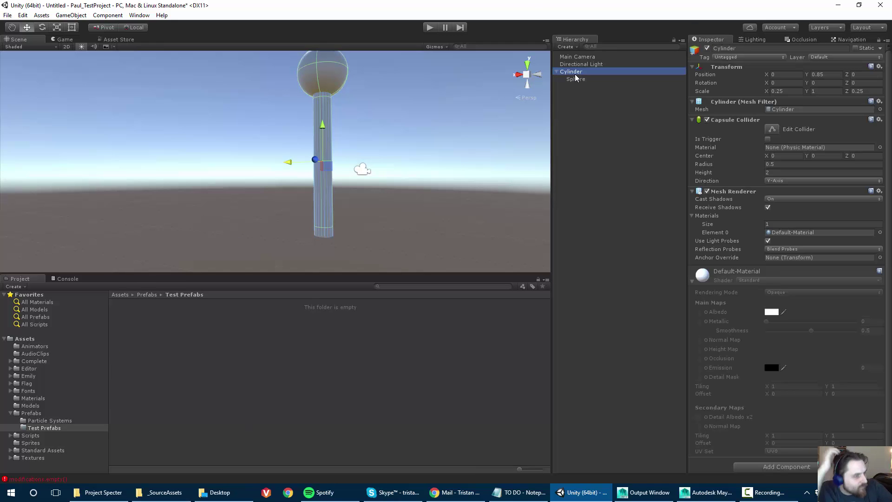
right_click(168, 319)
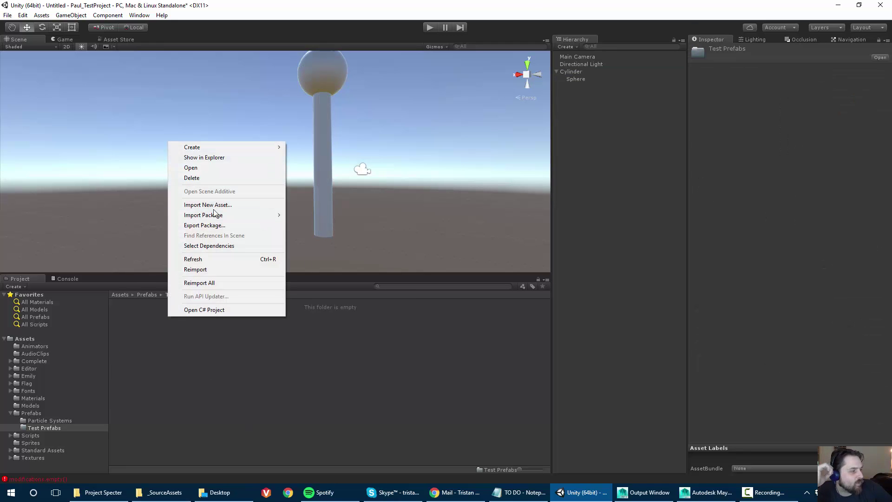
mouse_move(260, 147)
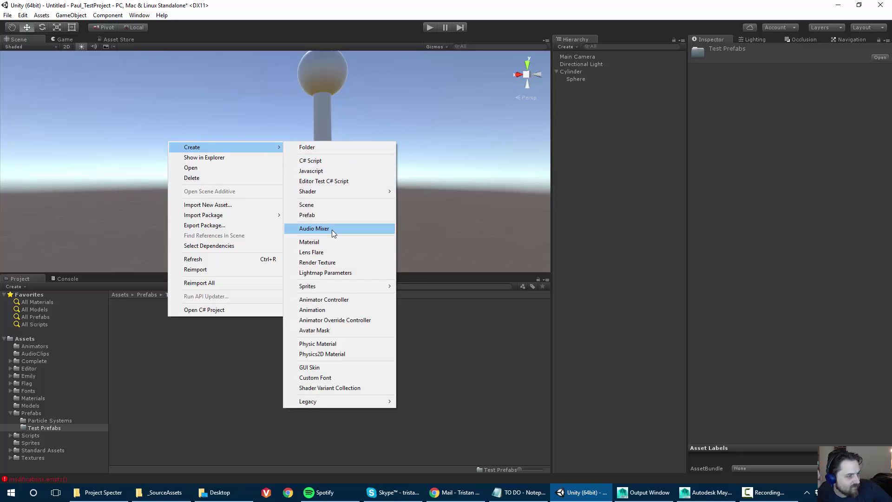
left_click(588, 169)
Rename the Cylinder object as Lightpost.
left_click(581, 73)
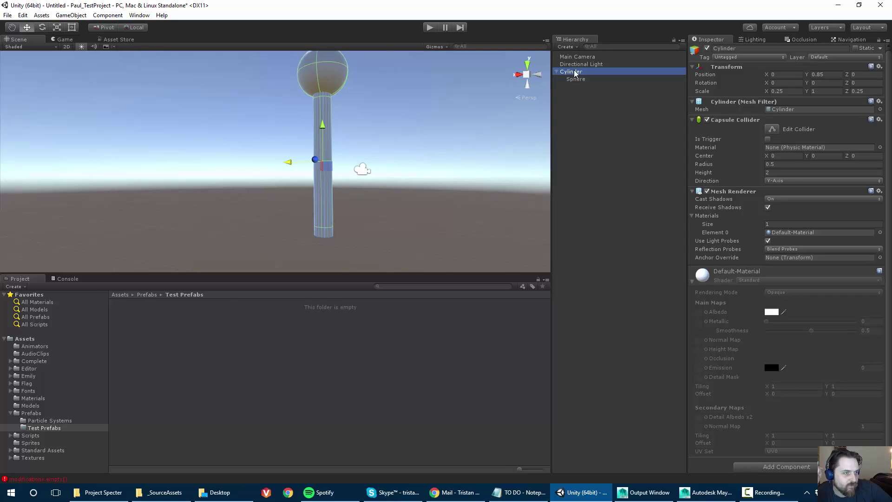
left_click(759, 49)
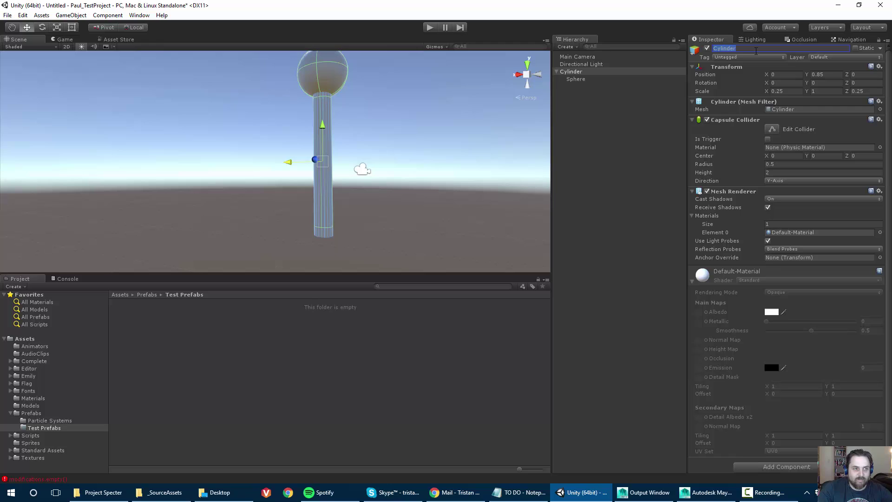
type("Lightpost")
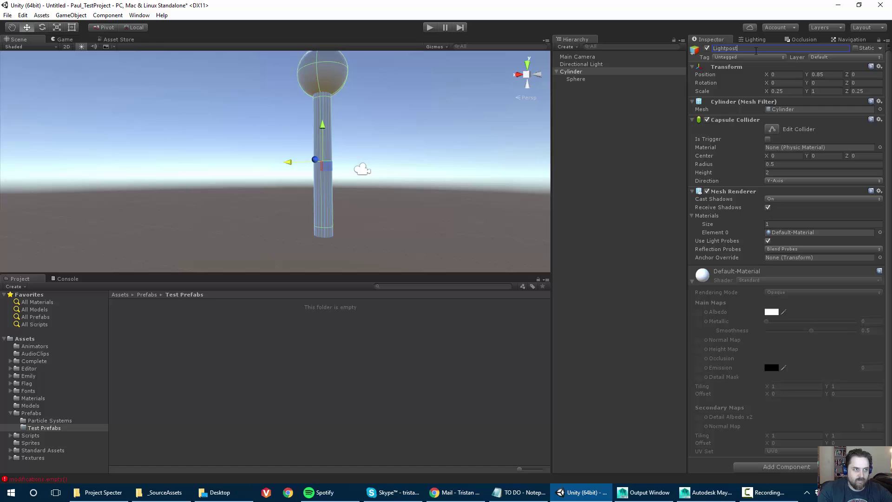
key("Return")
Save the Lightpost object with its child as a prefab in the Test Prefabs folder, and reopen that folder from Prefabs.
left_click_drag(584, 73, 155, 358)
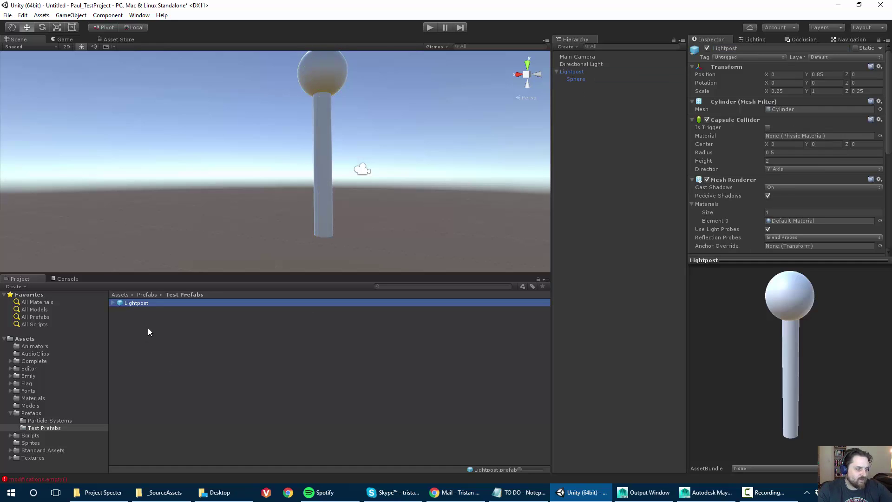
left_click(139, 294)
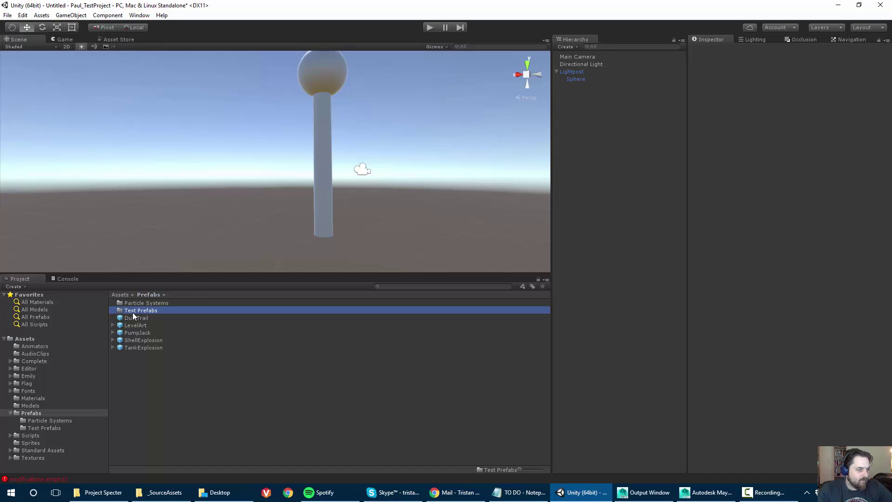
double_click(135, 311)
Place three instances of the Lightpost prefab in the scene and delete them again.
left_click_drag(132, 303, 270, 197)
left_click_drag(126, 305, 241, 151)
left_click_drag(138, 303, 117, 133)
key("Delete")
left_click(242, 168)
key("Delete")
left_click(329, 132)
key("Delete")
Set the scale of the original Lightpost in the scene to 0.1 on X and Z.
left_click_drag(331, 166, 233, 130, "alt")
left_click(453, 183)
left_click(241, 105)
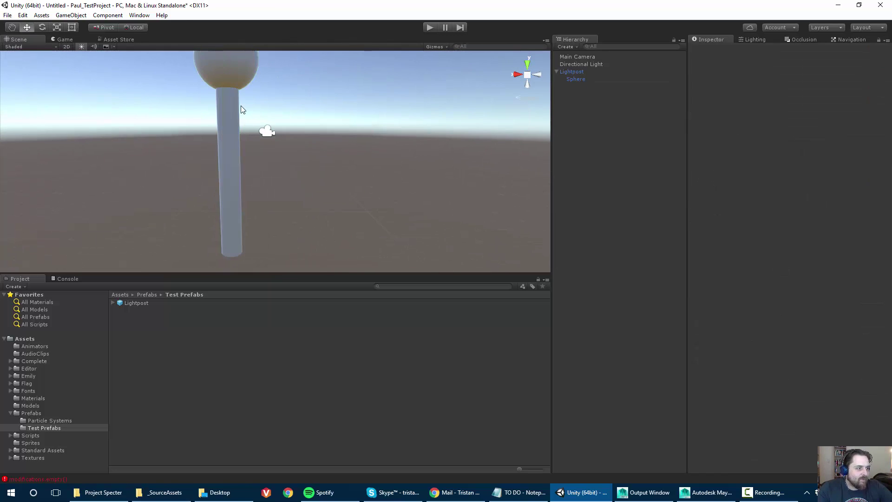
left_click(235, 107)
left_click_drag(288, 151, 280, 172, "alt")
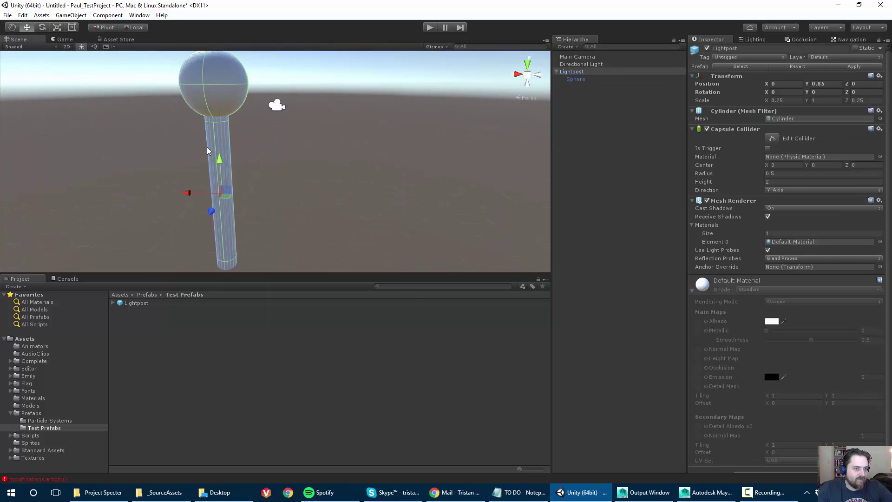
left_click(785, 101)
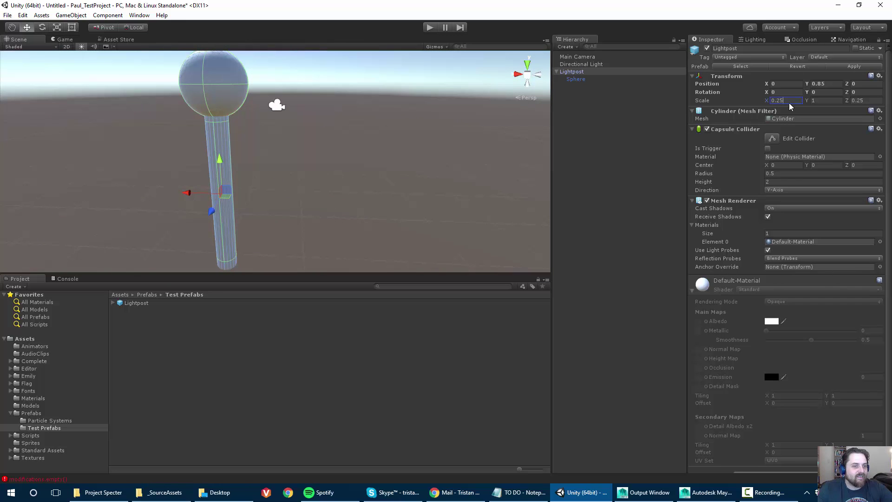
type(".1")
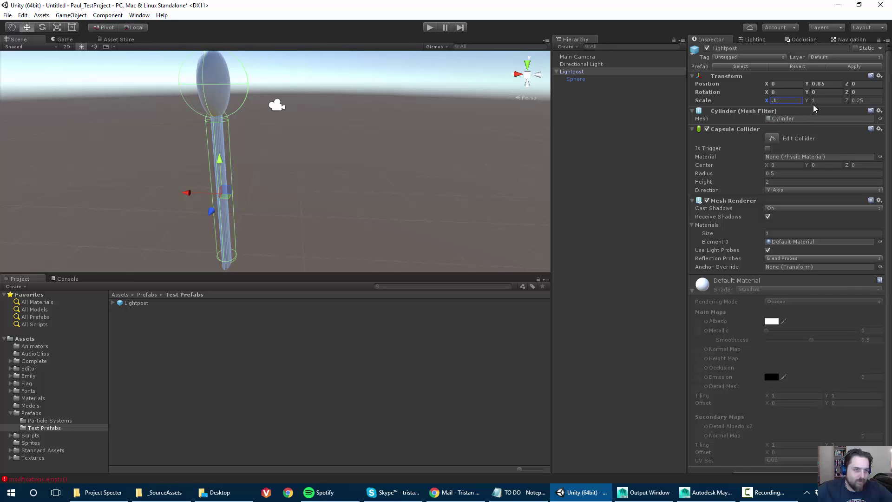
left_click(859, 101)
type(".1")
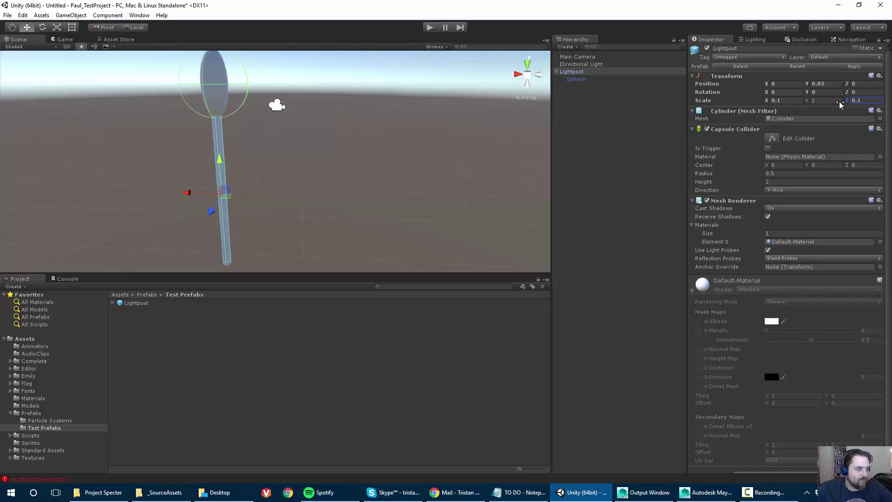
Set the scale of the child Sphere to 1 on the X, Y and Z axes.
left_click_drag(111, 147, 209, 148, "alt")
right_click_drag(209, 149, 275, 145, "alt")
left_click(576, 79)
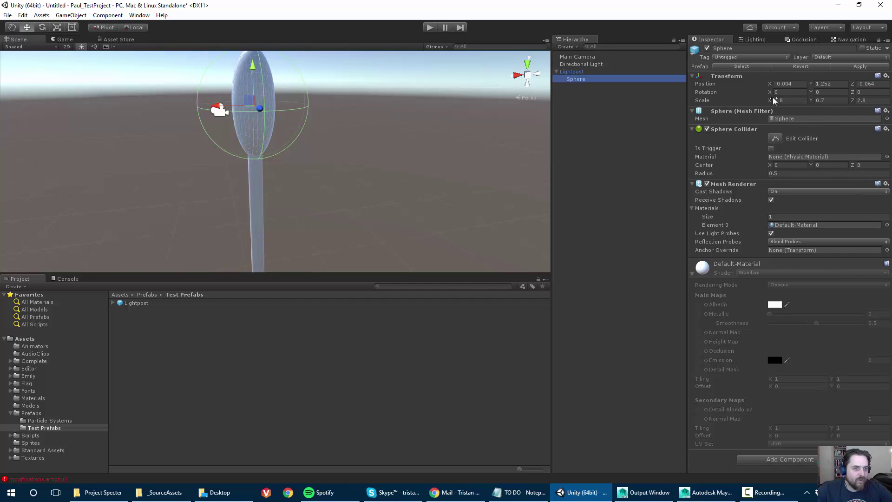
left_click(792, 101)
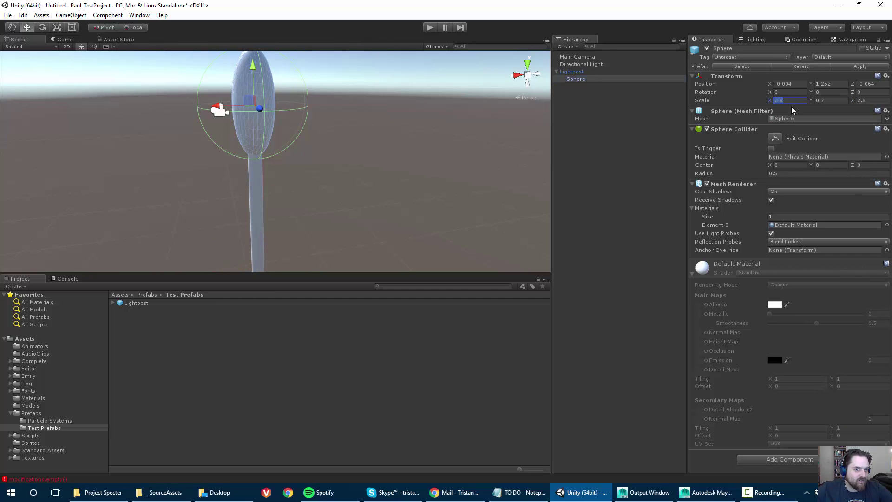
type("1")
left_click(821, 100)
type("1")
left_click(861, 101)
type("1")
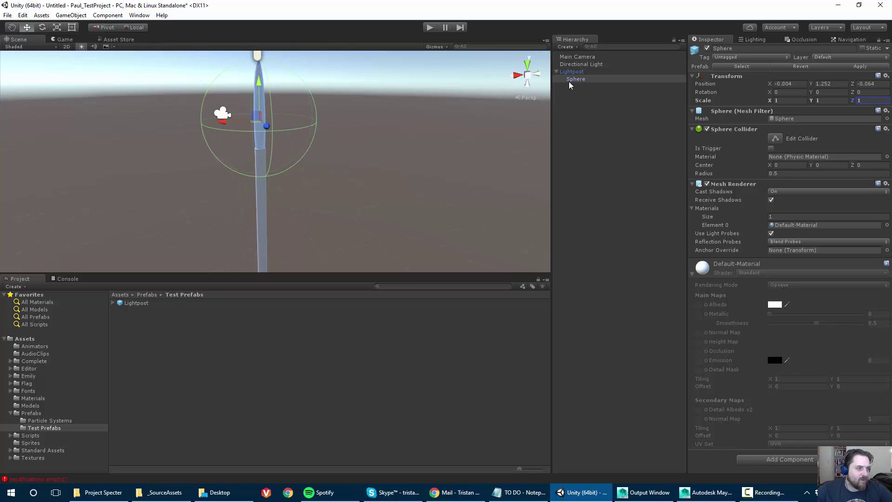
Compare the transform values and scene shapes of the parent Lightpost and its child Sphere.
scroll(127, 159, "up", 2)
left_click_drag(251, 201, 278, 206, "alt")
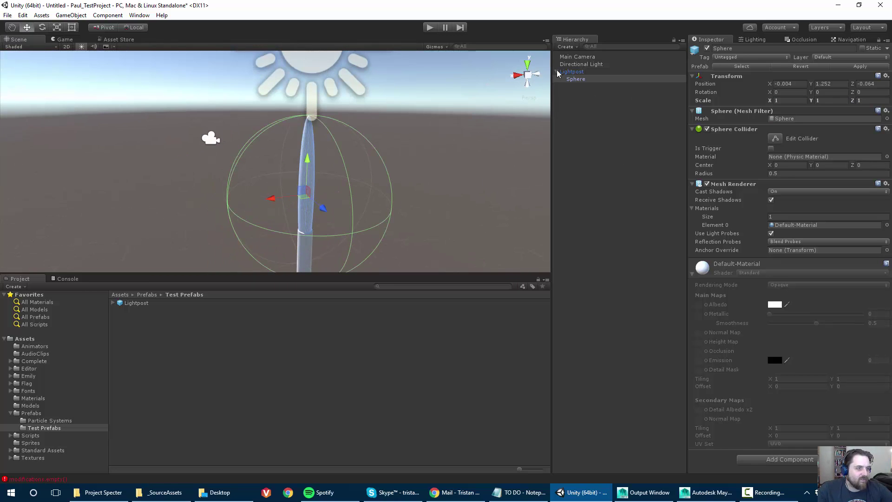
left_click(571, 72)
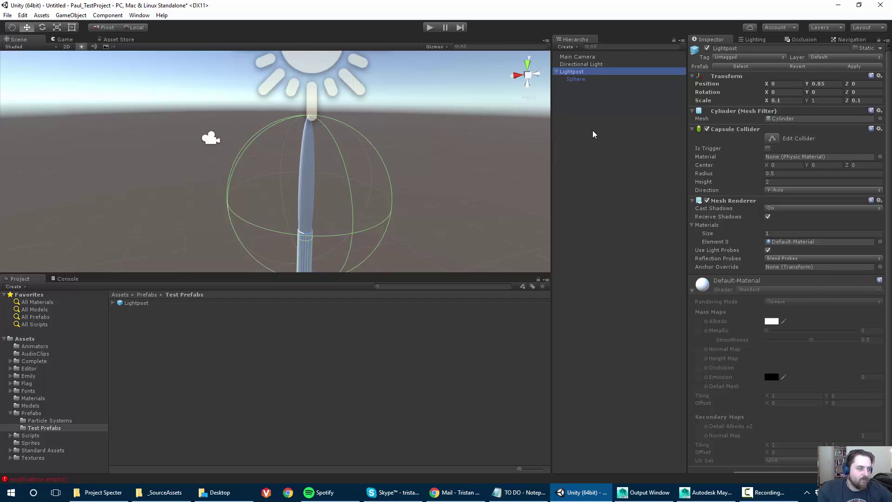
left_click_drag(222, 183, 207, 172, "alt")
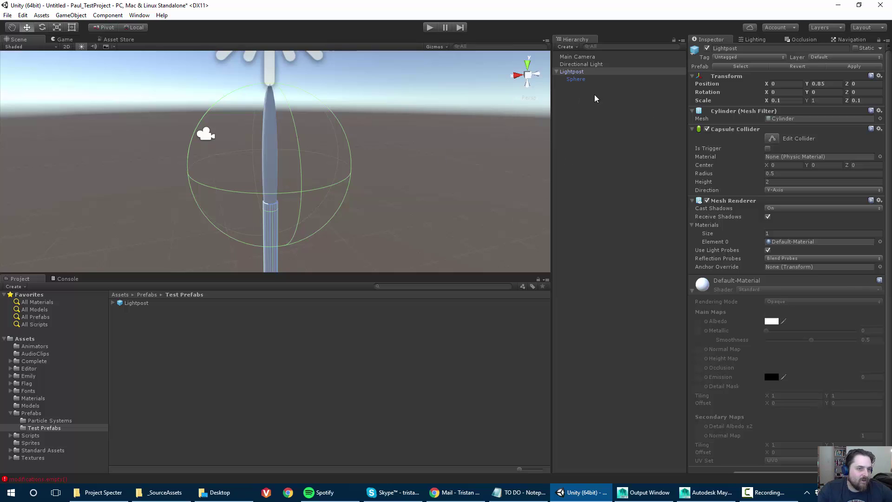
left_click(569, 72)
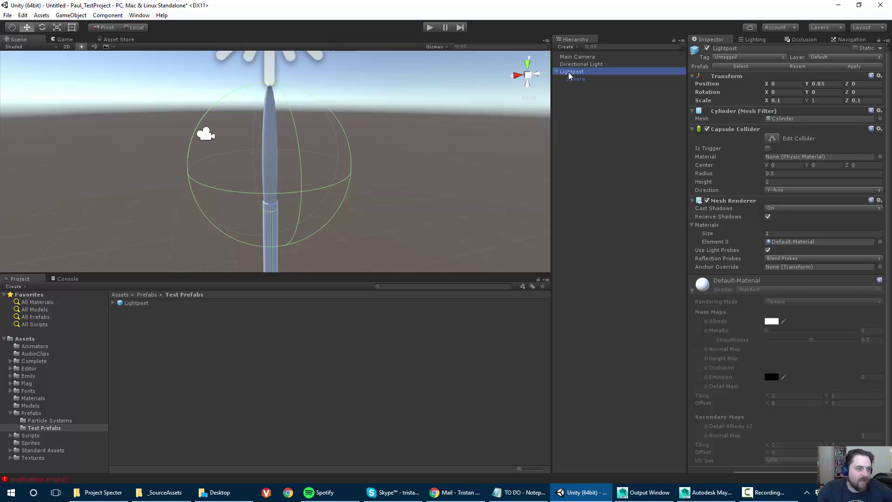
left_click(577, 80)
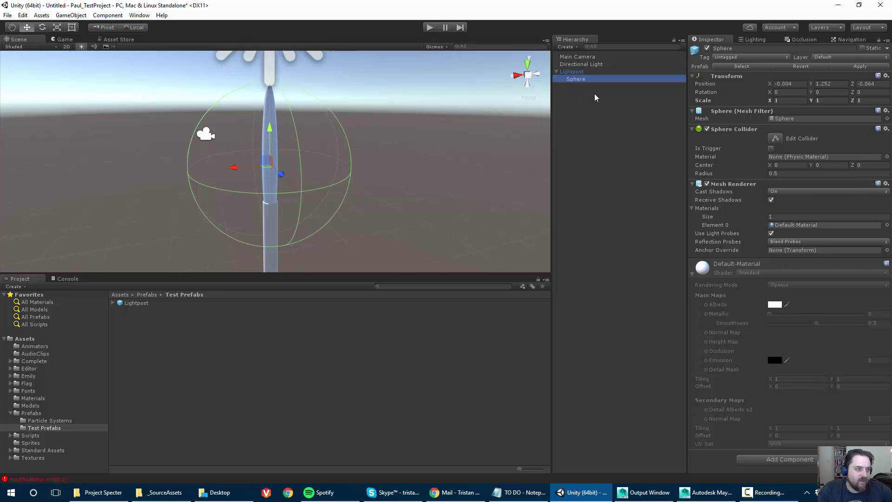
left_click(580, 72)
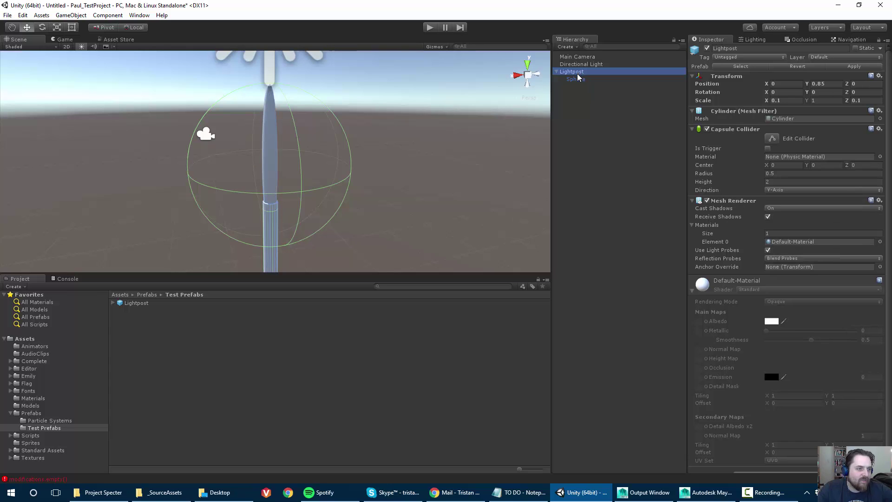
left_click(576, 79)
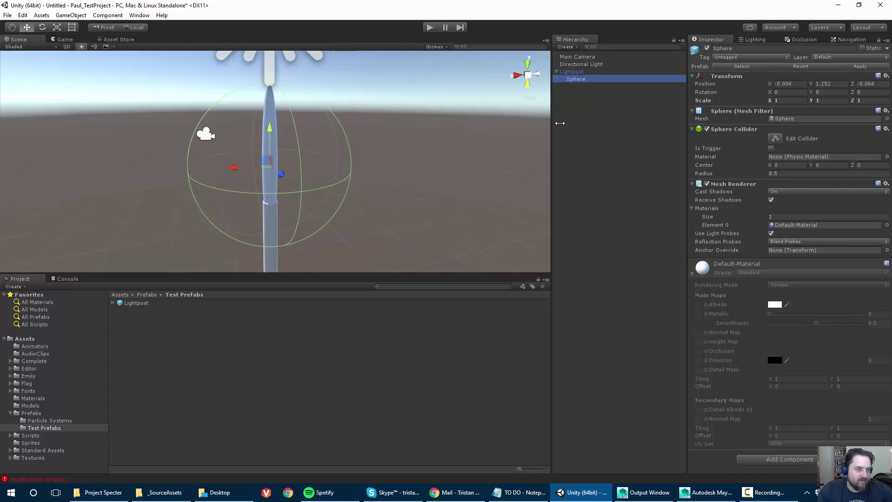
left_click(609, 120)
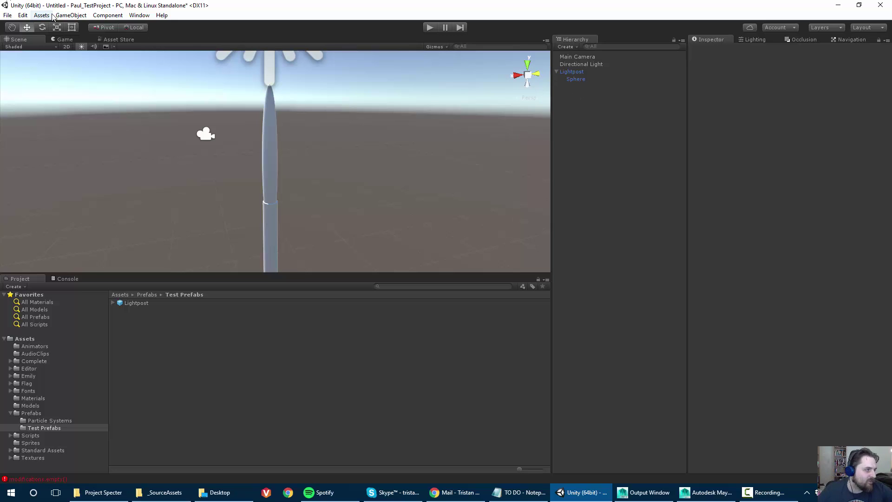
Create an empty game object in the scene and set its position to 0, 0, 0.
left_click(71, 15)
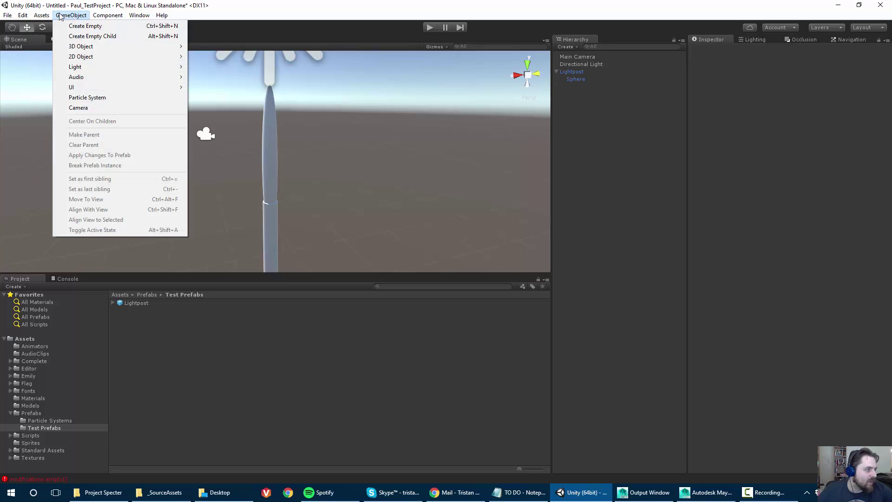
left_click(85, 27)
left_click(777, 74)
scroll(322, 168, "down", 4)
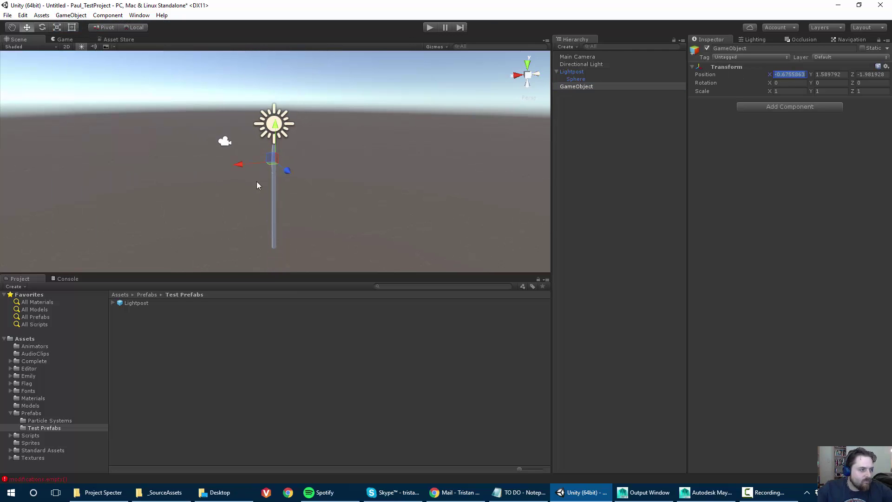
left_click_drag(171, 194, 341, 198, "alt")
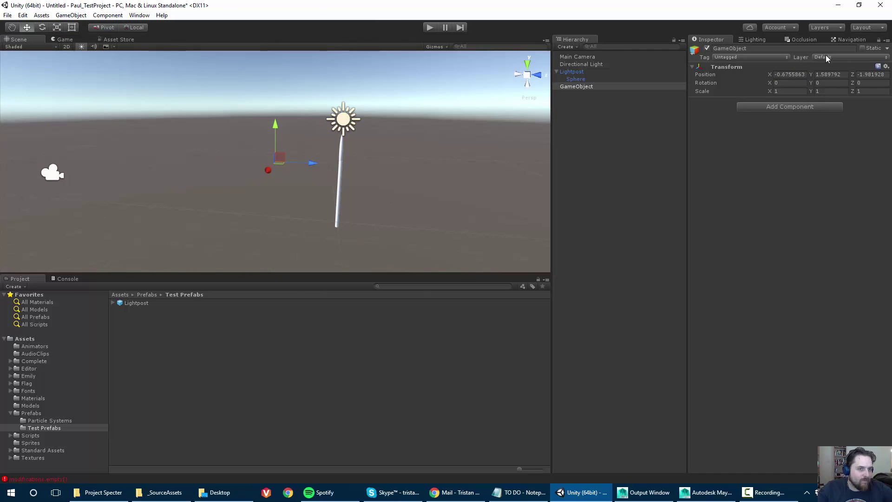
left_click(782, 71)
left_click(782, 78)
left_click(706, 67)
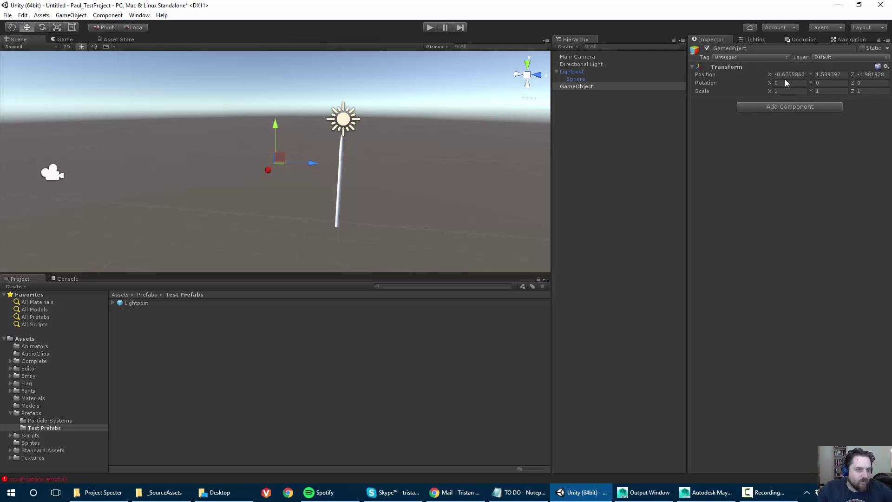
left_click(790, 74)
type("0")
left_click(830, 74)
type("0")
left_click(872, 75)
type("0")
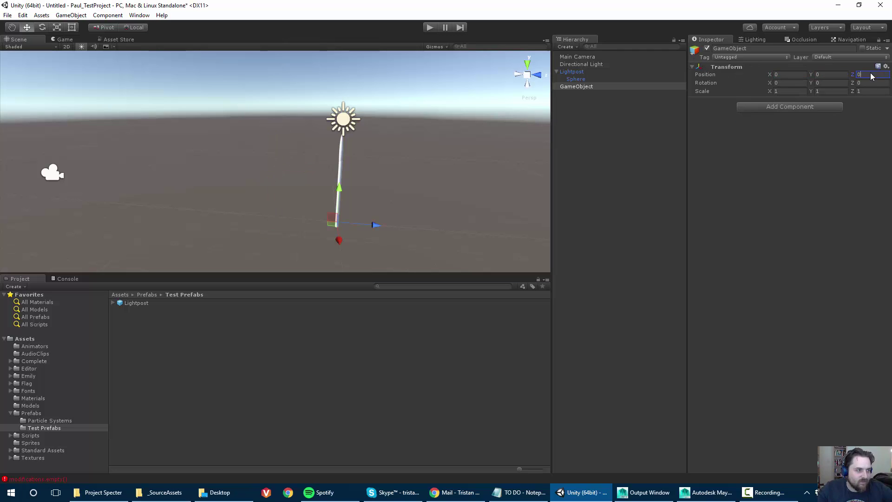
Rename the empty game object at the foot of the post as Lightpost.
left_click_drag(187, 197, 128, 228, "alt")
middle_click_drag(161, 203, 200, 257, "alt")
left_click_drag(199, 257, 217, 138, "alt")
scroll(217, 138, "down", 5, "alt")
middle_click_drag(214, 176, 211, 233, "alt")
key("w")
left_click(742, 49)
type("Light")
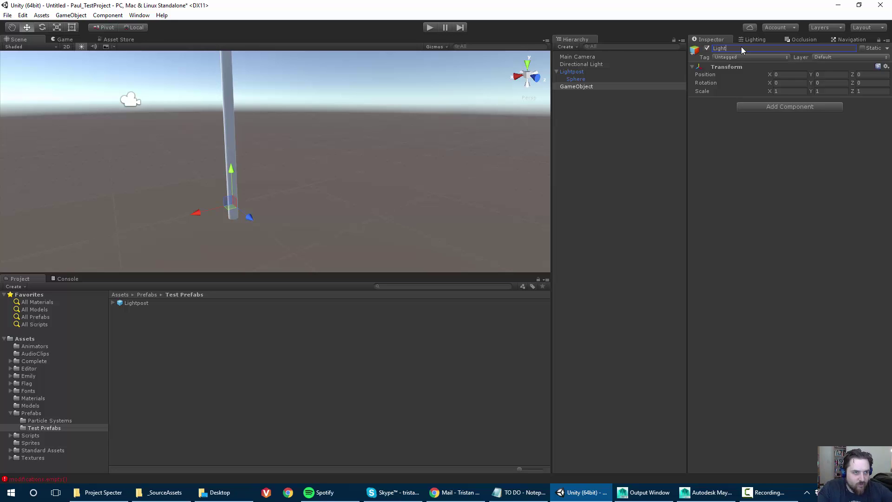
type("post")
key("Return")
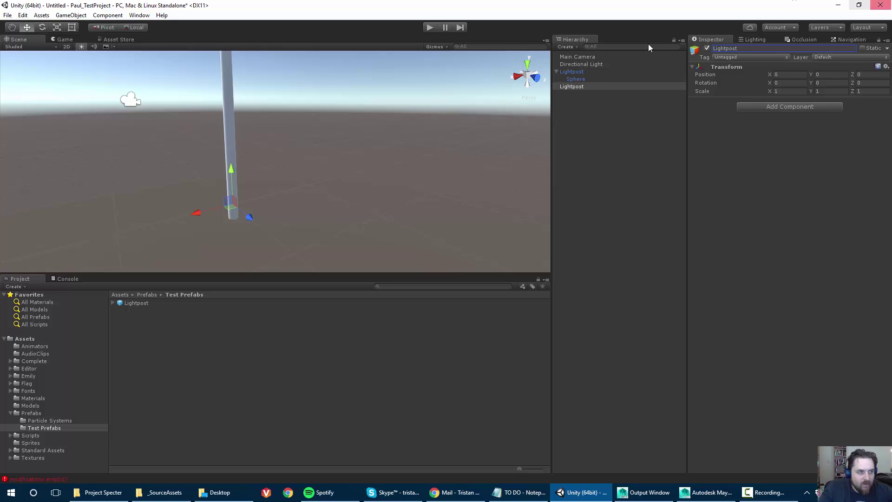
Make the cylinder Lightpost a child of the empty Lightpost object and rename that child as Post.
left_click(576, 79)
left_click(572, 72)
left_click_drag(573, 77, 578, 87)
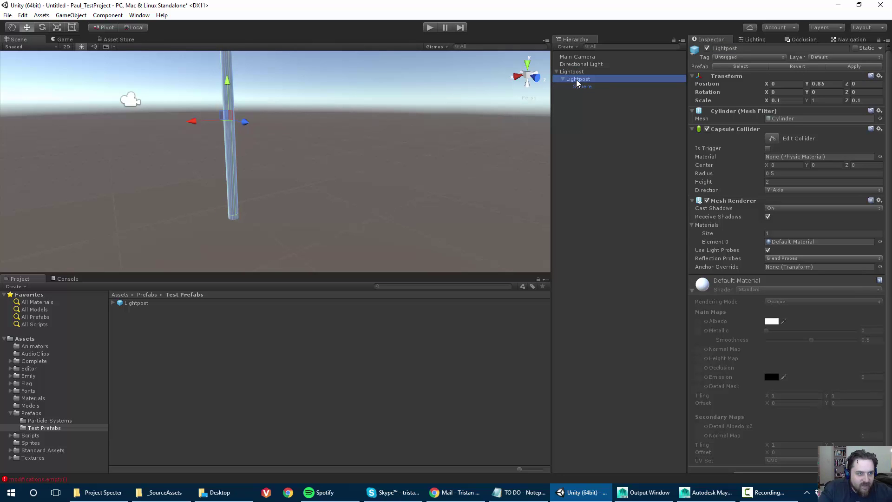
left_click(578, 80)
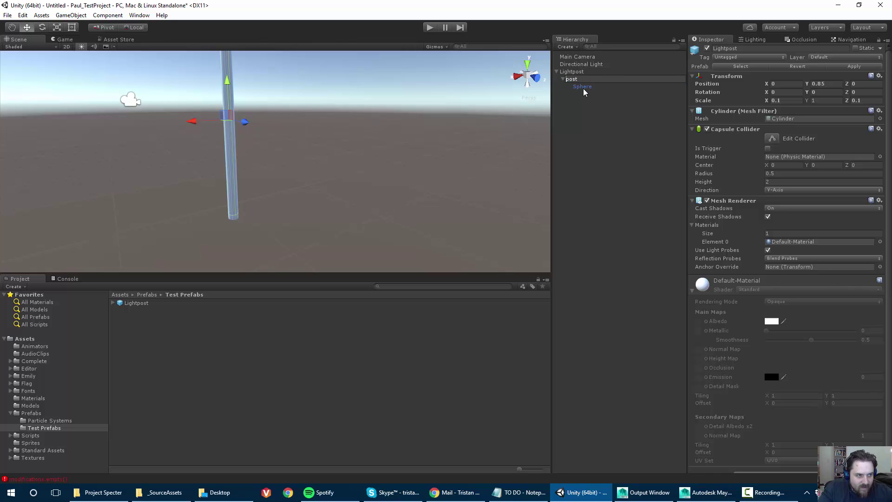
key("Return")
Move the Sphere out of Post to sit directly under the parent Lightpost, accepting that the prefab instance breaks.
left_click(584, 88)
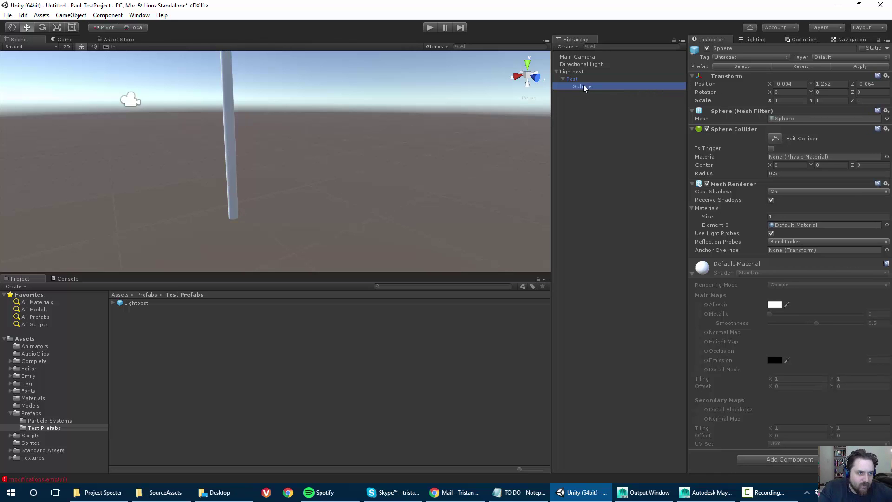
left_click_drag(581, 84, 574, 97)
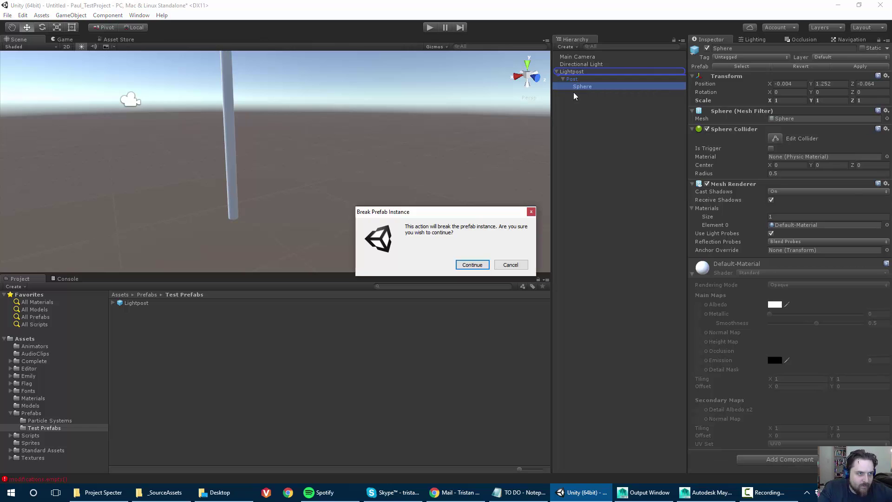
left_click(483, 264)
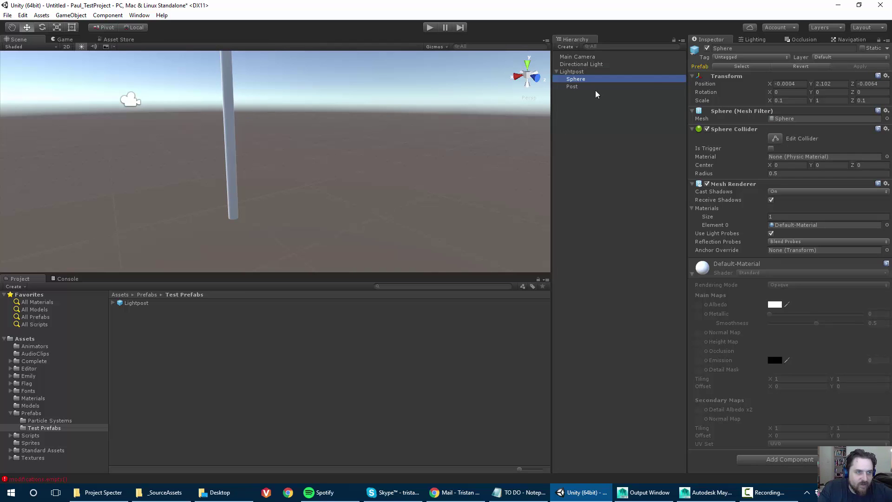
Set the Sphere's scale to 1 on X and Z, and activate the Scale tool for it.
left_click(785, 101)
type("1")
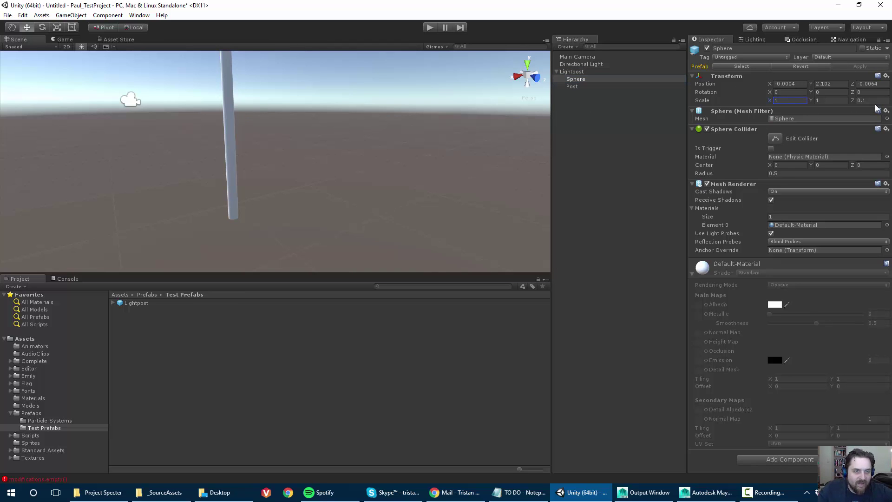
left_click(873, 100)
type("1")
left_click_drag(331, 152, 270, 163, "alt")
key("r")
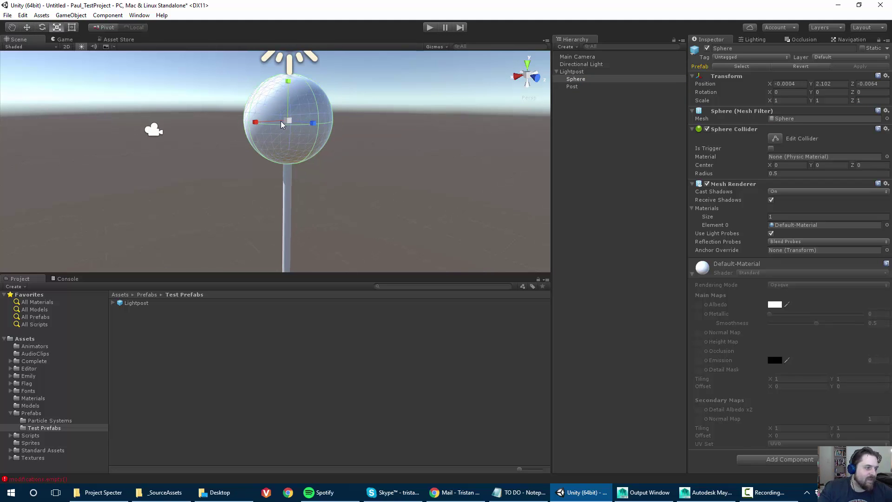
Scale the Sphere uniformly to 0.5 and lower it onto the post at about Y 2.035.
mouse_move(288, 127)
left_mouse_down()
mouse_move(279, 146)
mouse_move(285, 135)
left_mouse_up()
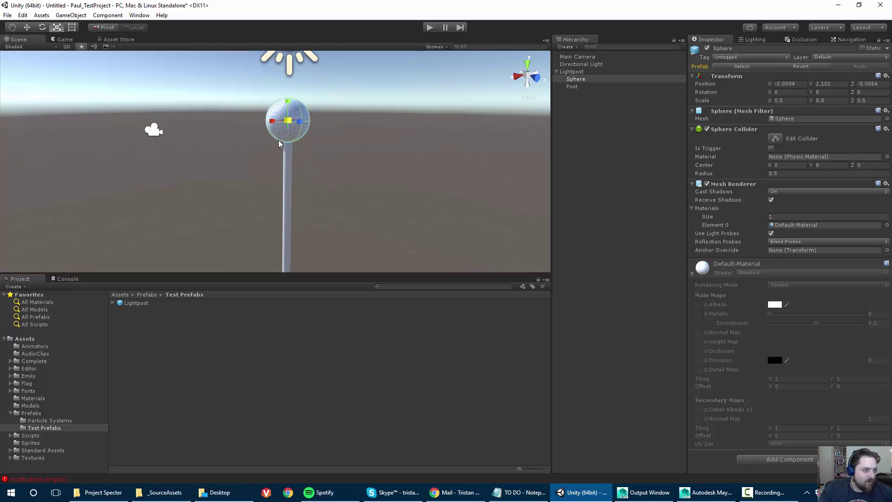
key("w")
mouse_move(287, 83)
left_mouse_down()
mouse_move(293, 98)
mouse_move(297, 76)
mouse_move(297, 90)
left_mouse_up()
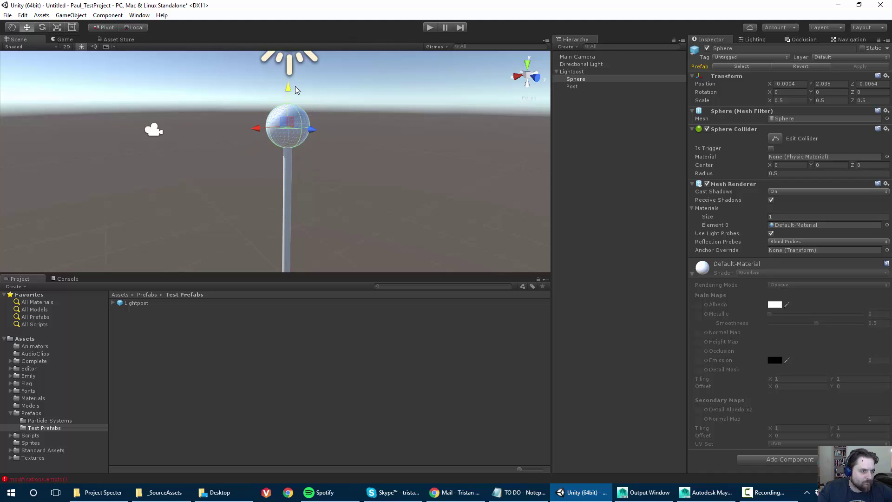
Apply the Post child's changes to the Lightpost prefab and place an instance of that prefab in the scene near the camera.
left_click(571, 72)
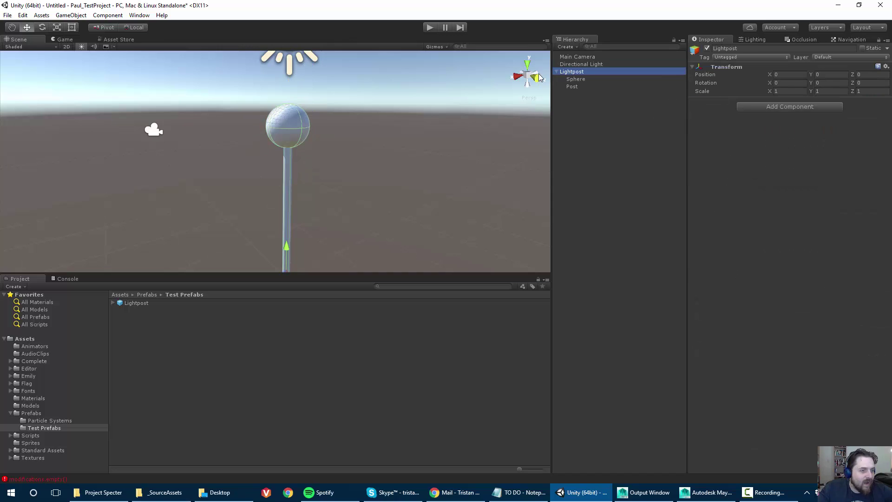
left_click(577, 79)
left_click(572, 87)
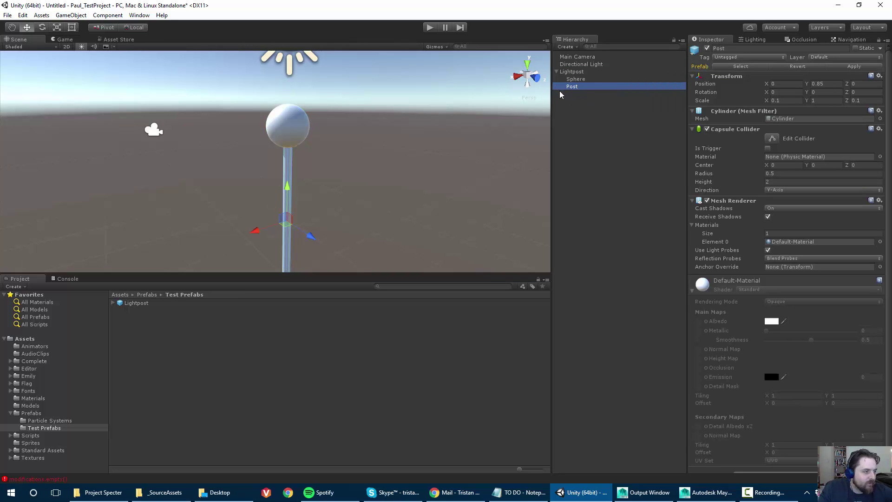
left_click(845, 68)
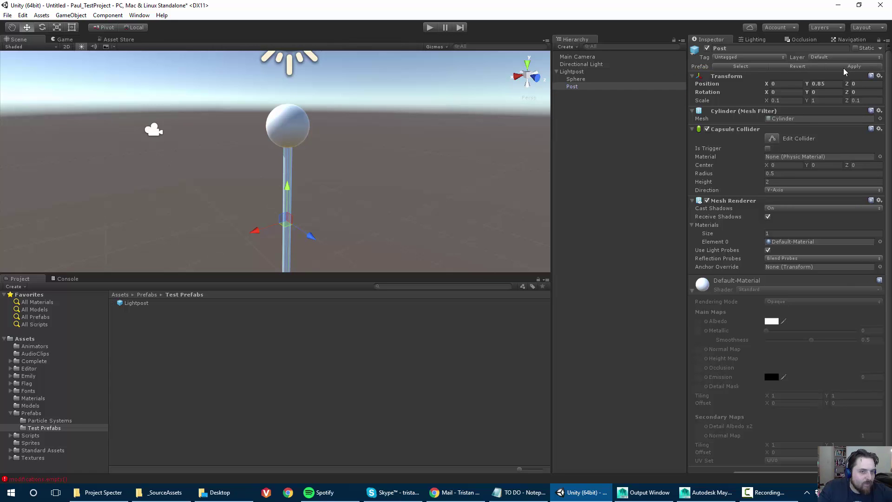
left_click(609, 132)
left_click(572, 87)
left_click_drag(138, 307, 164, 164)
mouse_move(151, 223)
left_mouse_down("alt")
mouse_move(180, 194)
mouse_move(160, 225)
left_mouse_up("alt")
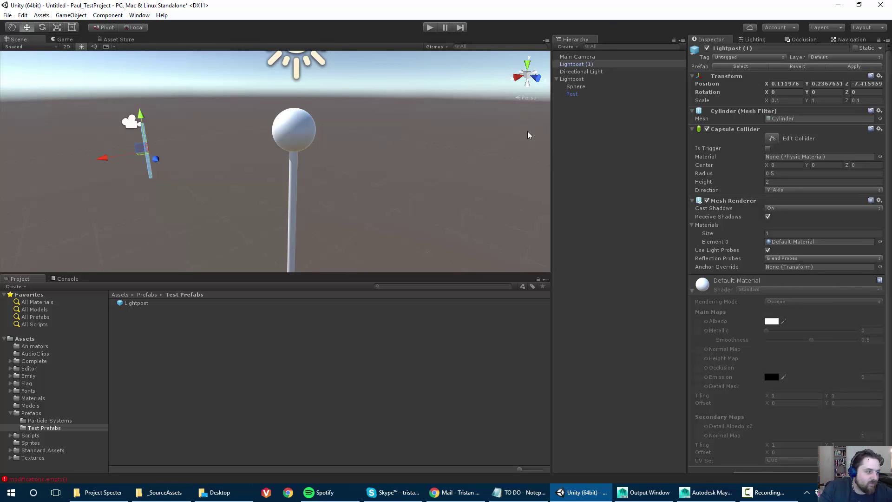
Replace the Lightpost prefab's contents with the parent Lightpost object from the scene, accepting the replacement.
left_click(569, 80)
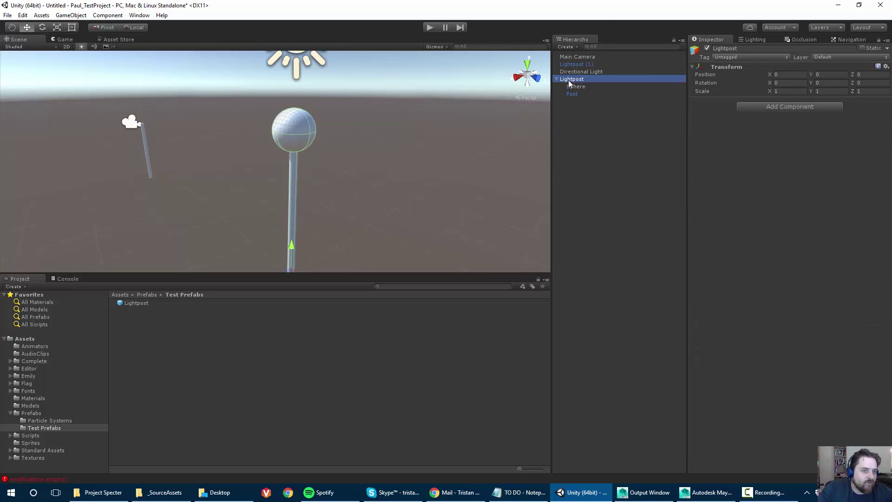
left_click_drag(573, 80, 138, 305)
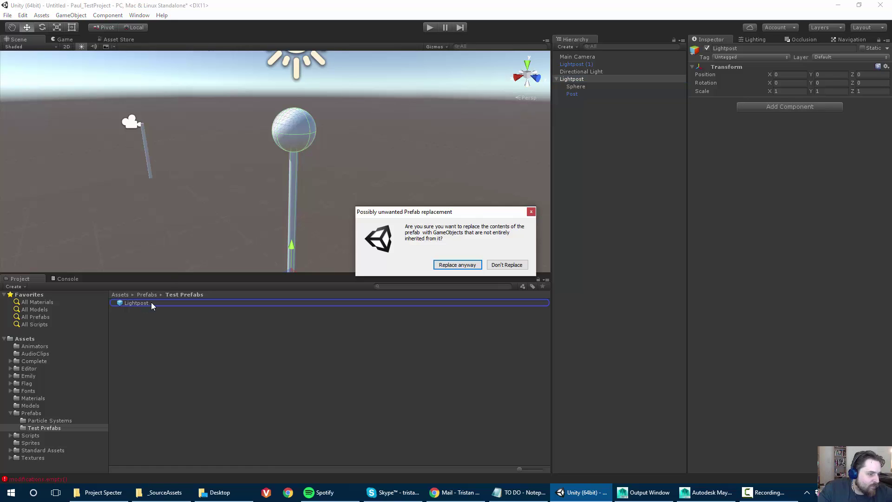
left_click(456, 265)
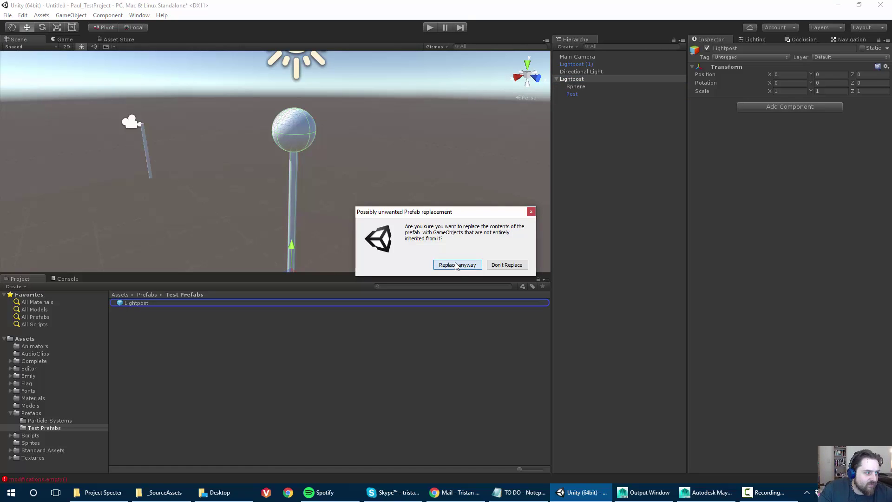
Place two more instances of the Lightpost prefab in the scene, spaced apart behind the original post.
scroll(213, 185, "up", 2)
key("alt")
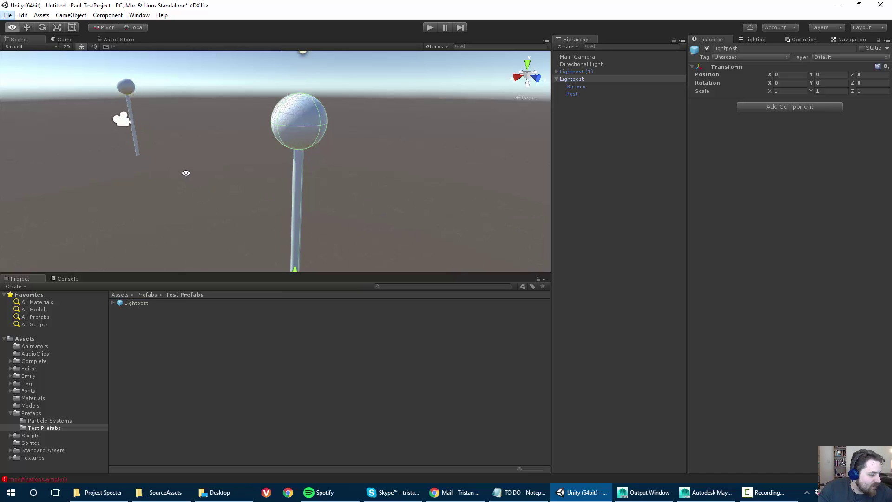
mouse_move(189, 168)
left_mouse_down("alt")
mouse_move(290, 192)
mouse_move(186, 179)
left_mouse_up("alt")
left_click_drag(132, 305, 223, 155)
left_click_drag(135, 305, 148, 161)
mouse_move(189, 232)
left_mouse_down("alt")
mouse_move(172, 251)
mouse_move(200, 242)
left_mouse_up("alt")
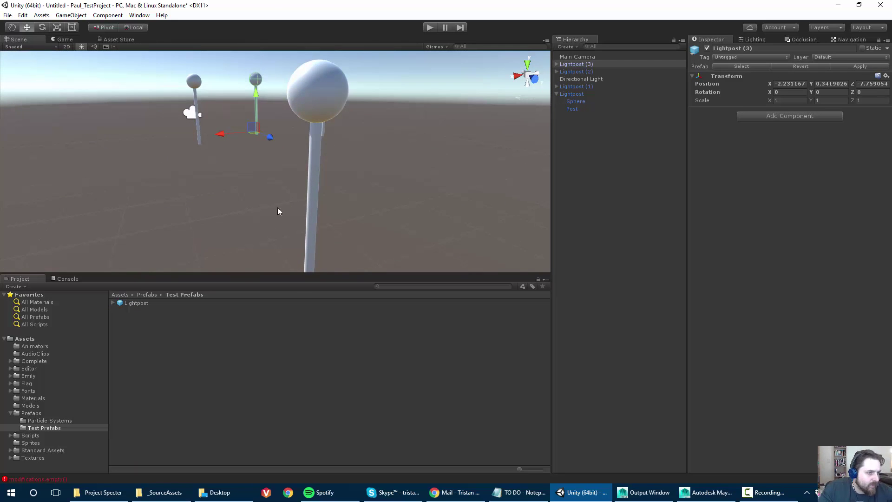
left_click_drag(277, 105, 243, 129, "alt")
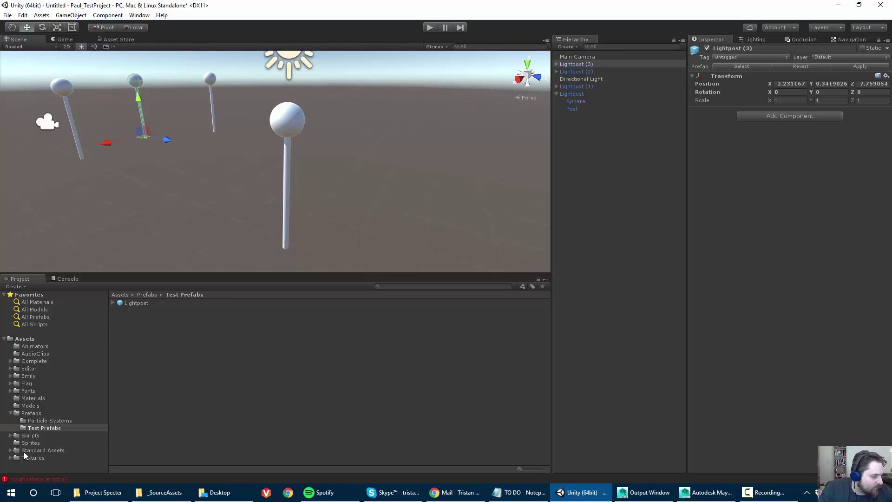
Assign the Gold material from the Materials folder to the sphere of the original Lightpost.
left_click(35, 400)
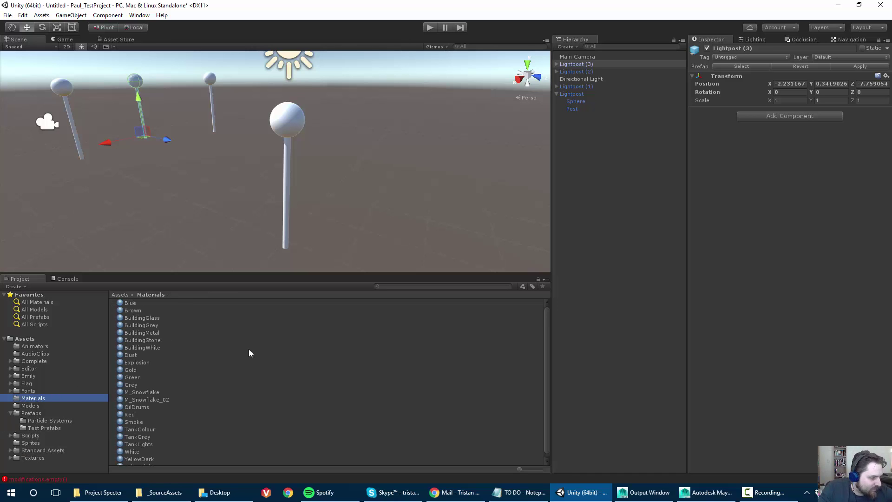
left_click(132, 363)
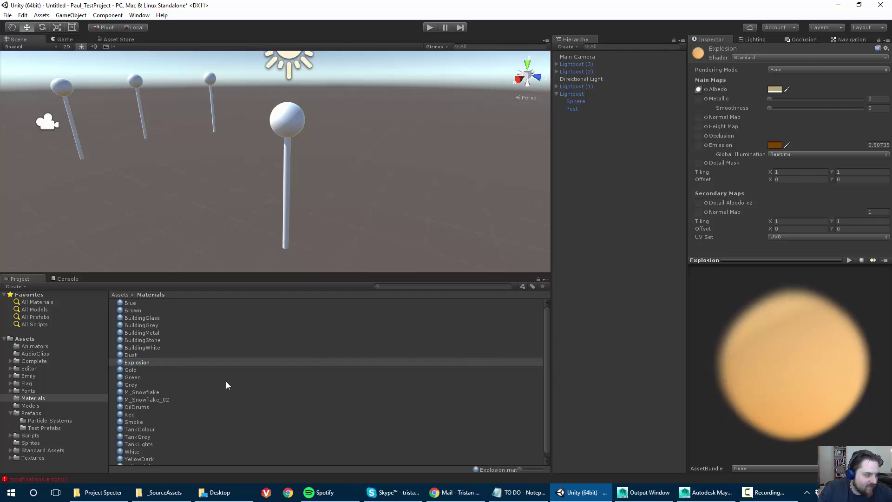
left_click(130, 370)
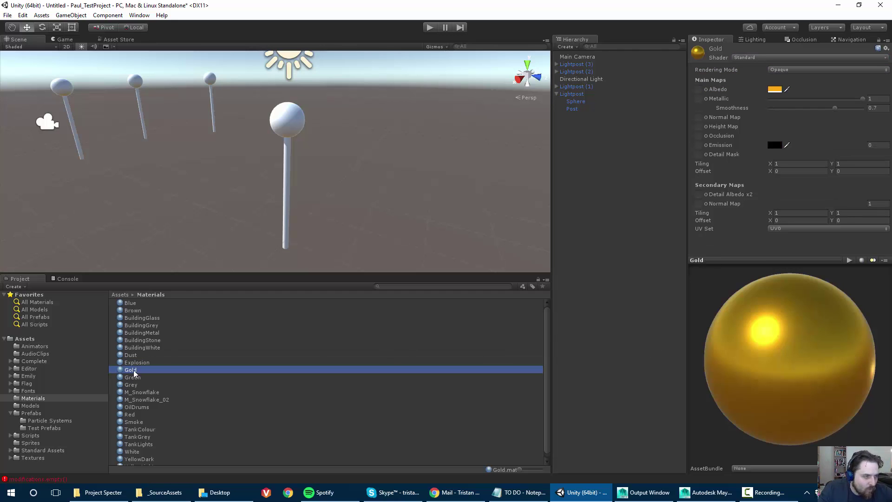
right_click_drag(290, 169, 229, 150)
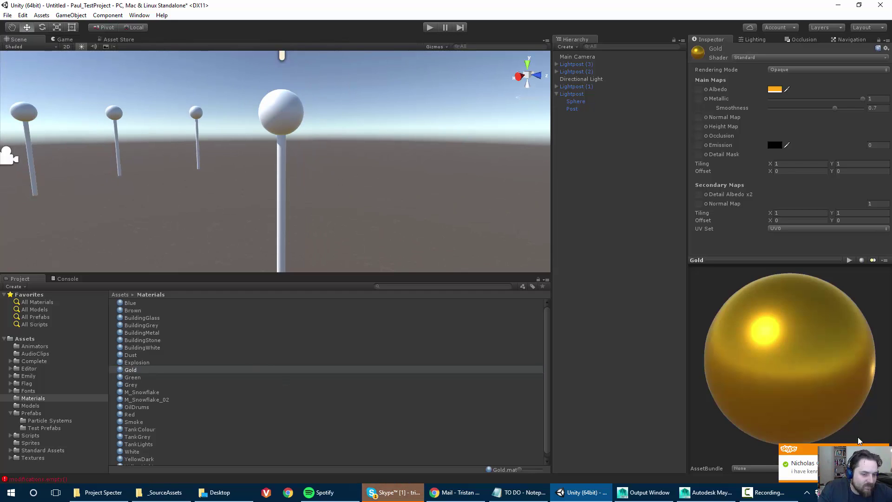
left_click_drag(126, 371, 288, 113)
Apply the original Lightpost's gold sphere change to its prefab so that all instances receive it.
left_click_drag(265, 158, 253, 137, "alt")
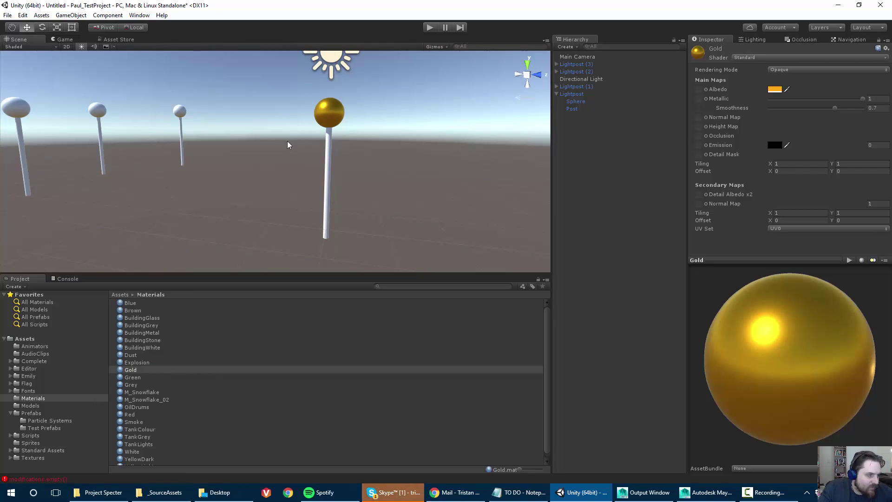
left_click(330, 139)
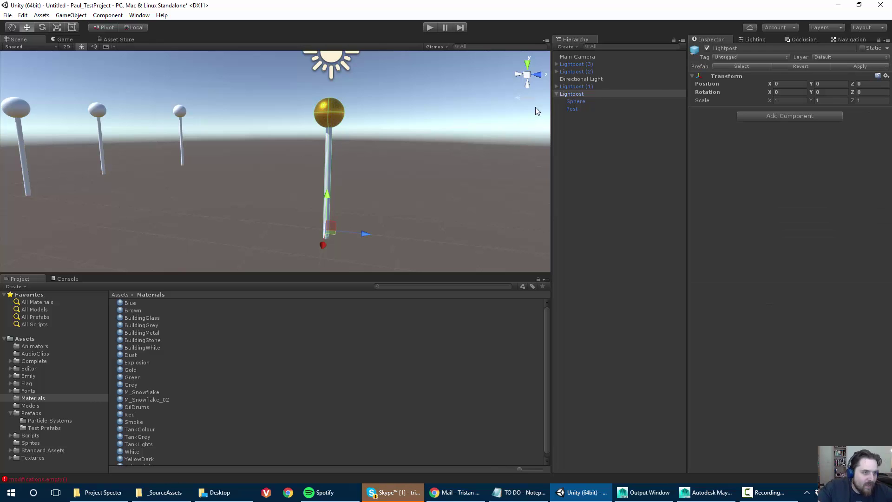
left_click(858, 68)
scroll(198, 161, "down", 4)
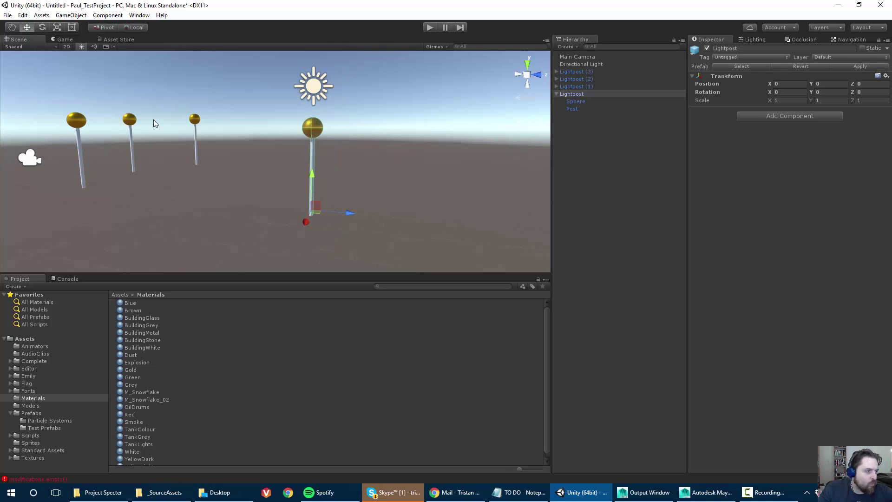
middle_click_drag(153, 119, 272, 159)
left_click_drag(273, 159, 233, 158, "alt")
scroll(195, 139, "up", 4)
middle_click_drag(186, 134, 177, 99)
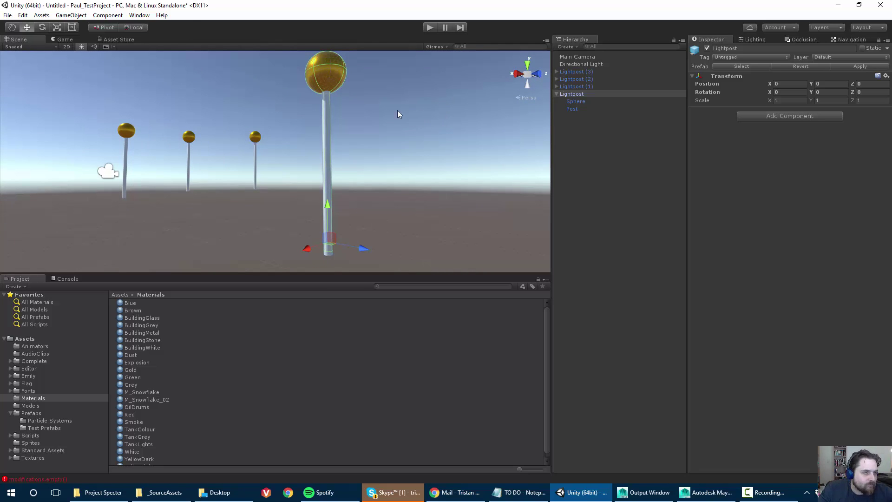
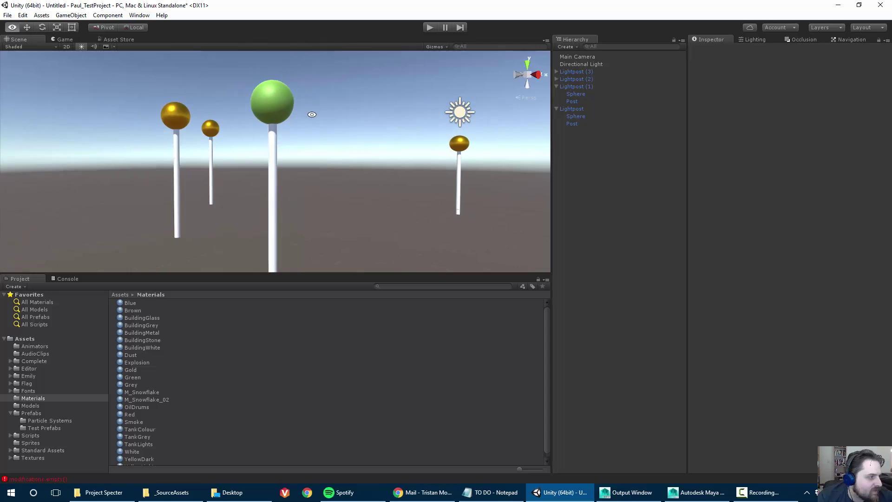
Assign the Gold material to the green sphere of the Lightpost (1) instance.
key("w")
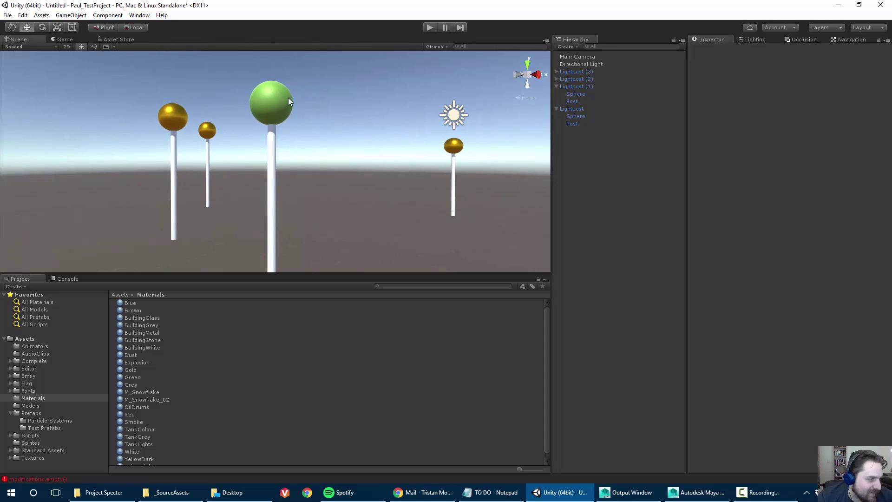
scroll(215, 184, "up", 5)
left_click_drag(215, 173, 215, 138, "alt")
scroll(265, 133, "down", 4)
middle_click_drag(217, 148, 224, 178)
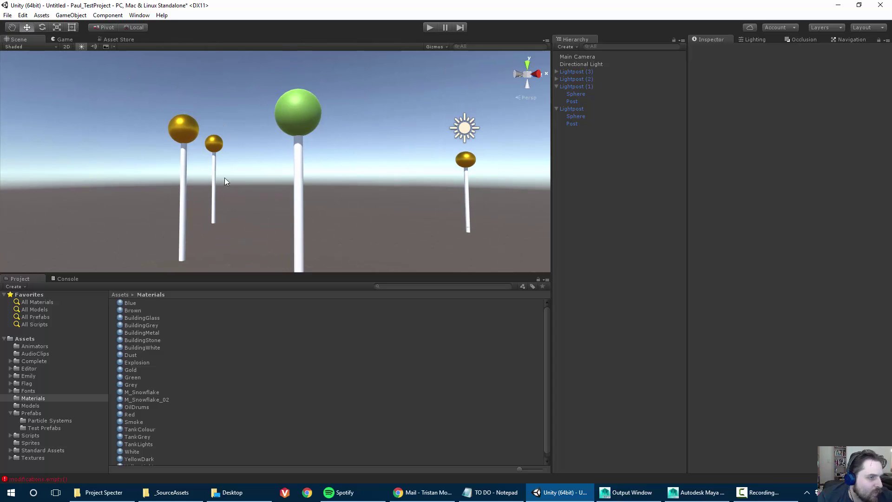
left_click(302, 121)
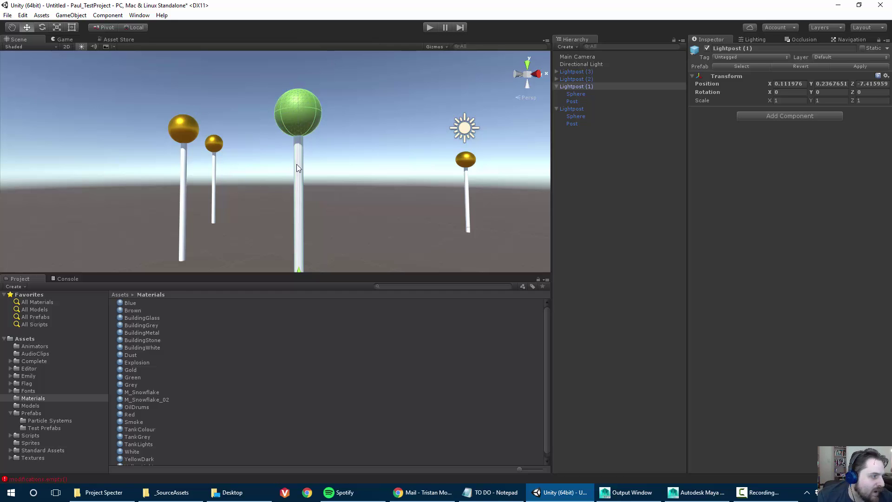
scroll(289, 178, "down", 3)
scroll(289, 177, "up", 6)
scroll(290, 178, "down", 3)
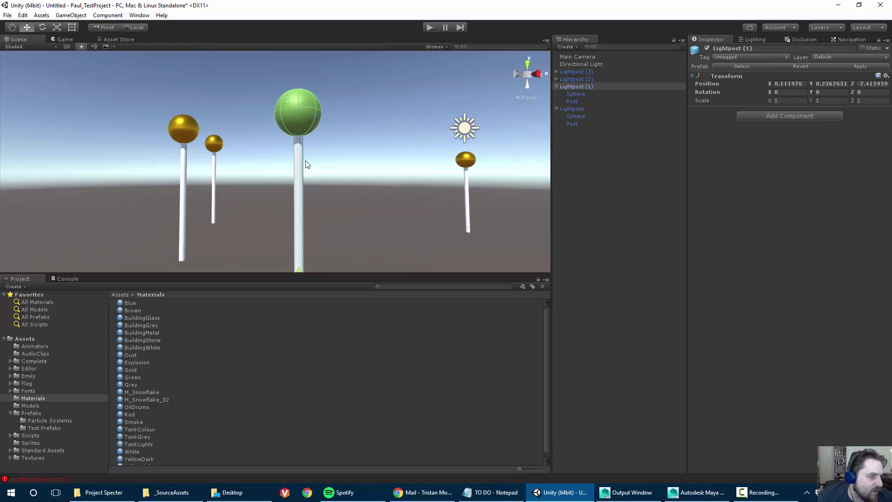
left_click_drag(305, 165, 134, 191, "alt")
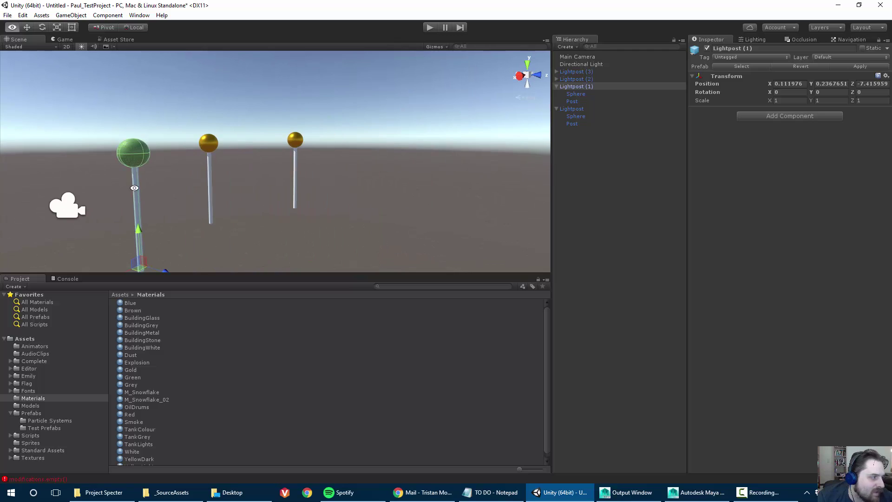
left_click_drag(233, 197, 313, 194, "alt")
key("f")
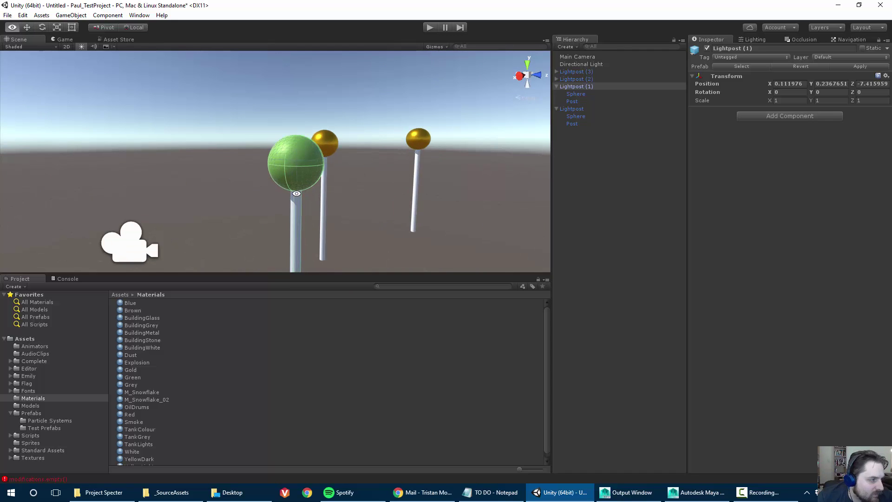
left_click_drag(130, 371, 291, 150)
Assign the Blue material from the Materials folder to the sphere of the original Lightpost.
scroll(360, 183, "down", 3)
left_click_drag(363, 183, 216, 165, "alt")
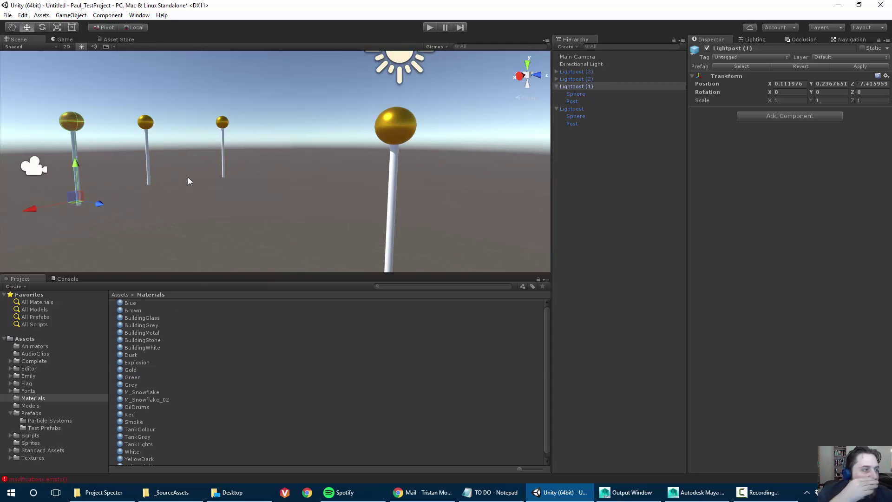
left_click(392, 187)
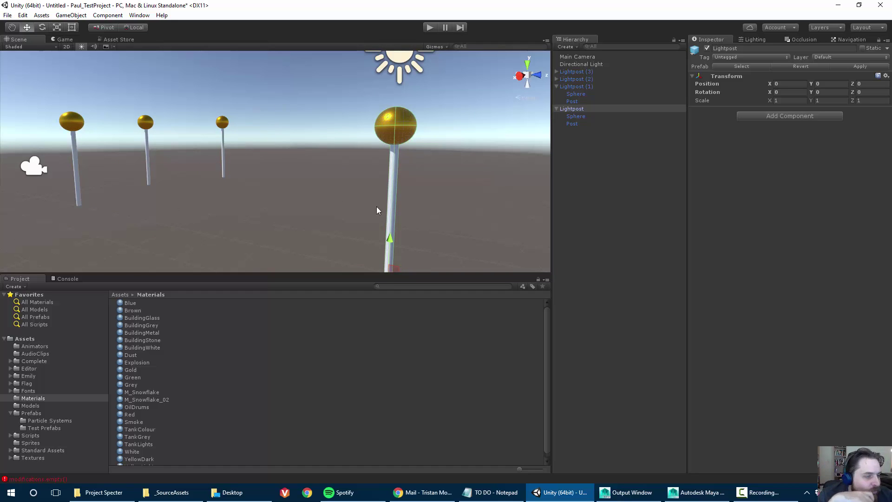
left_click(575, 117)
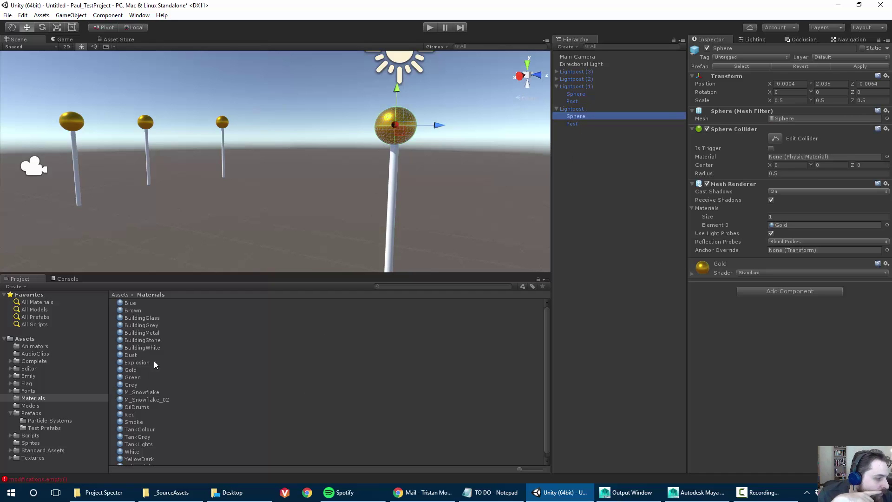
left_click(132, 304)
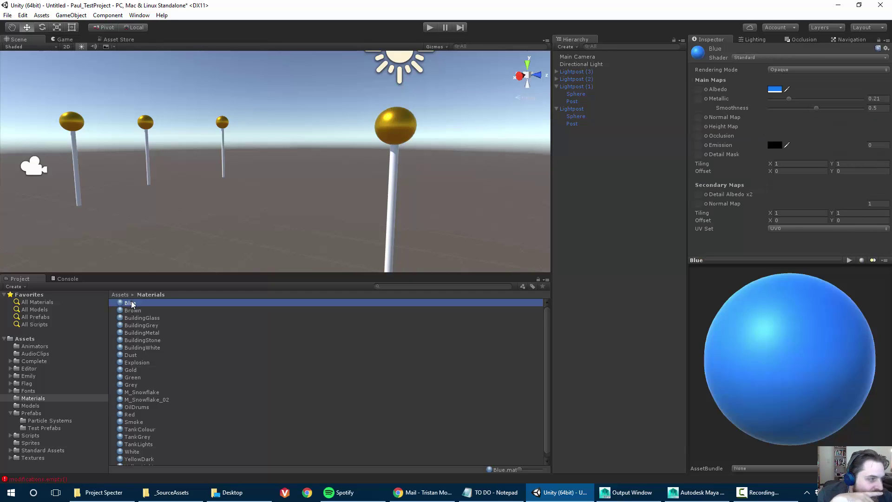
left_click_drag(132, 304, 391, 126)
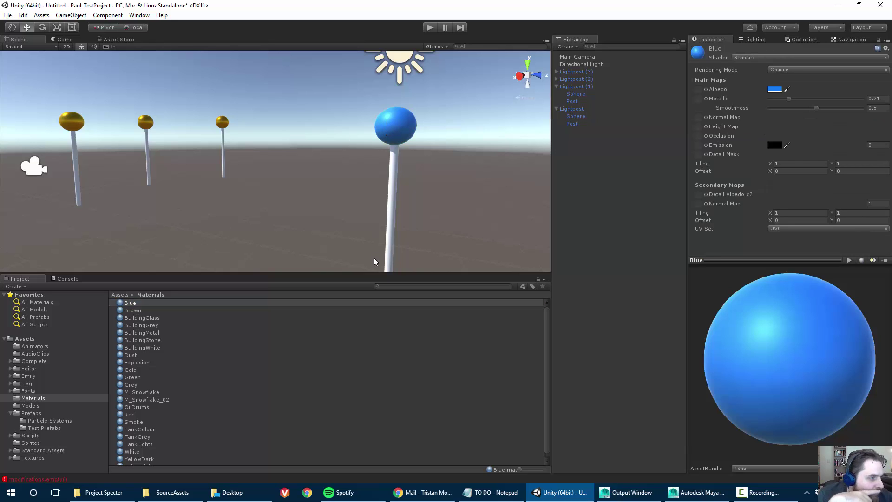
Apply the original Lightpost's blue sphere change to its prefab and compare the instances in the scene.
left_click(397, 157)
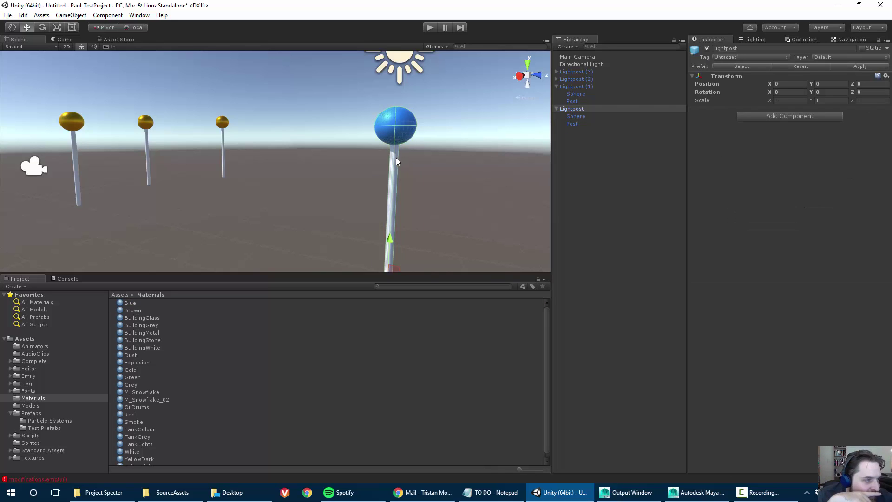
left_click(860, 67)
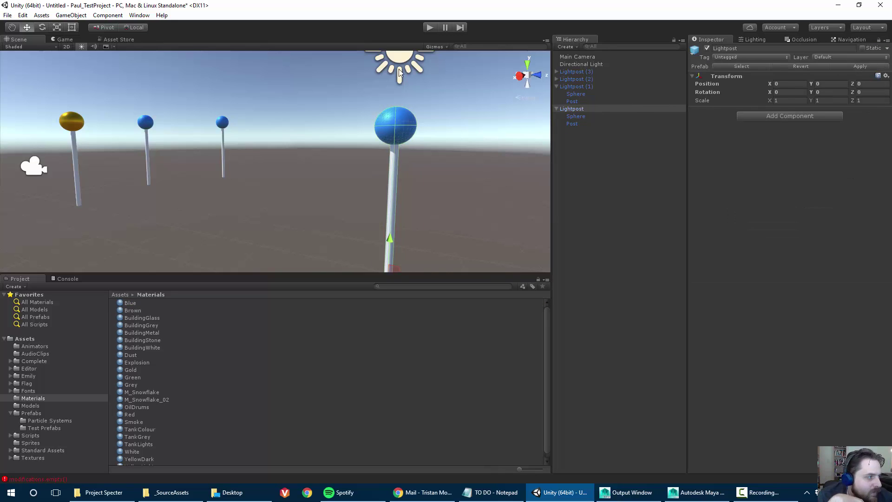
scroll(114, 129, "down", 2)
left_click_drag(158, 141, 210, 142, "alt")
scroll(324, 160, "up", 5, "alt")
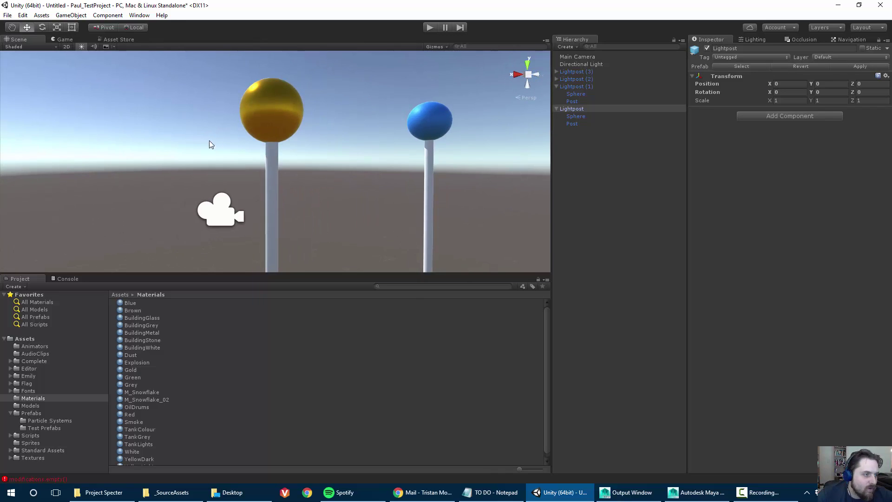
Set the scale of Lightpost (1)'s sphere to 1 on X, Y and Z, and deselect it.
left_click(244, 116)
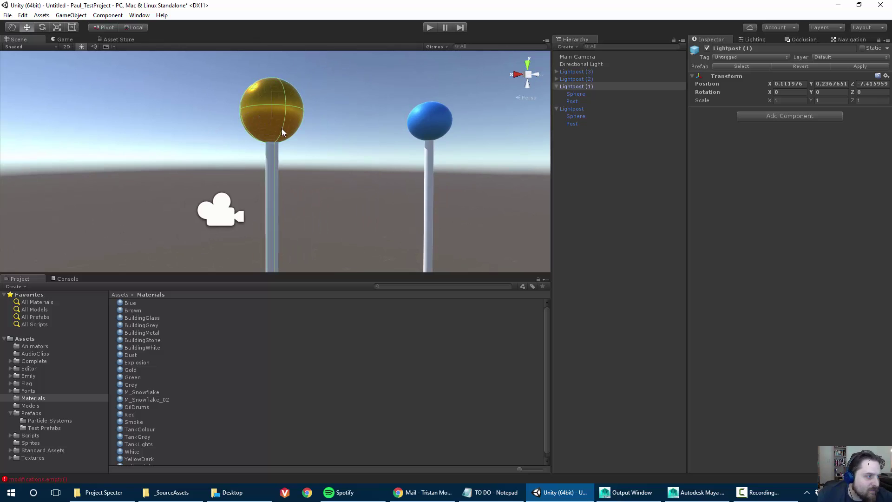
left_click_drag(207, 159, 281, 157, "alt")
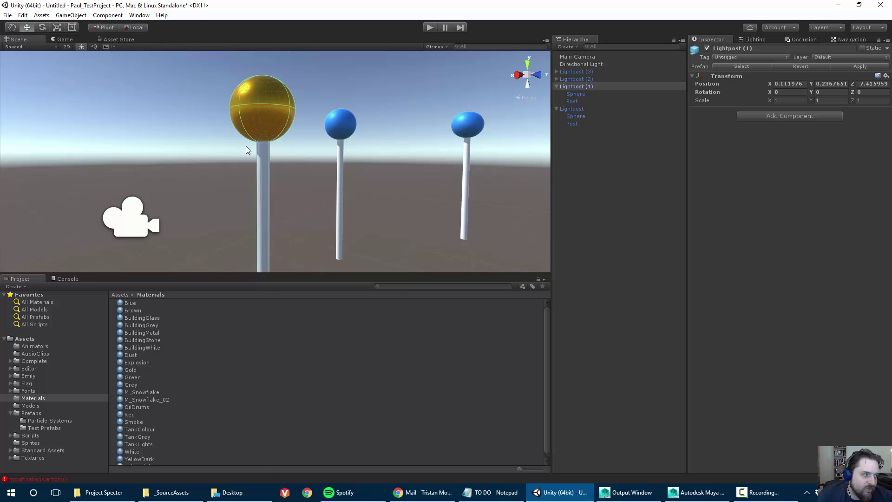
left_click(572, 95)
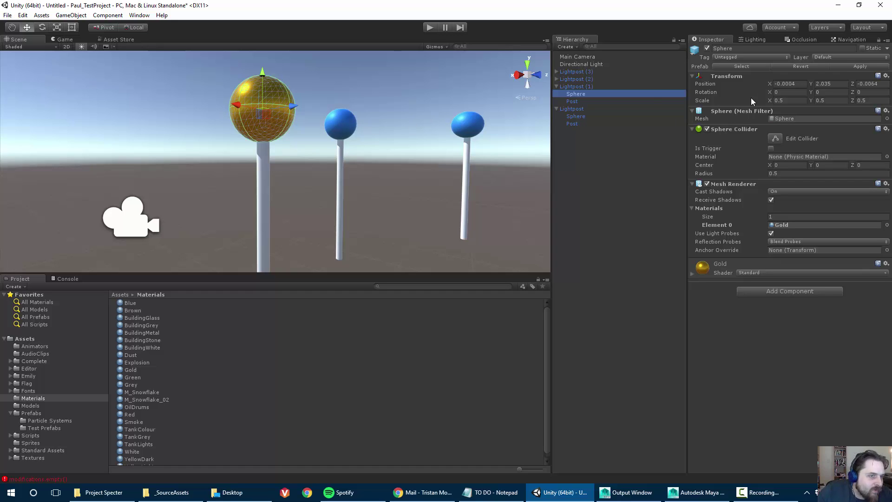
scroll(175, 169, "down", 5)
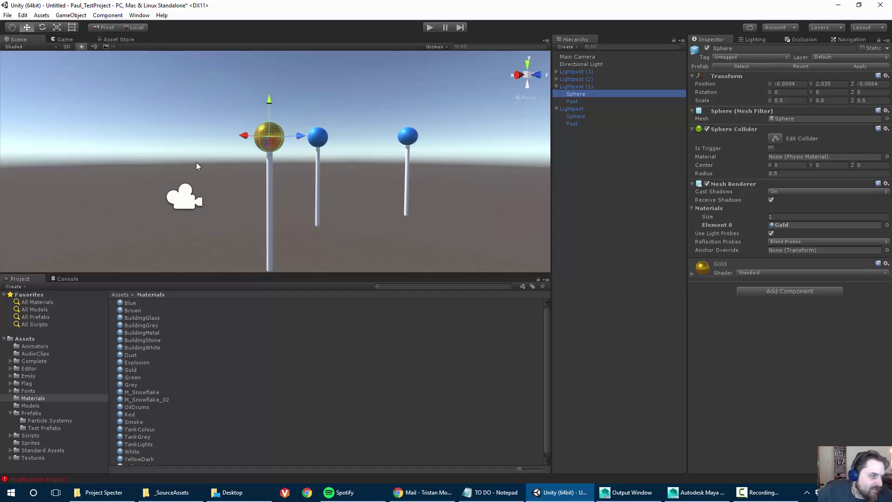
scroll(196, 164, "up", 3)
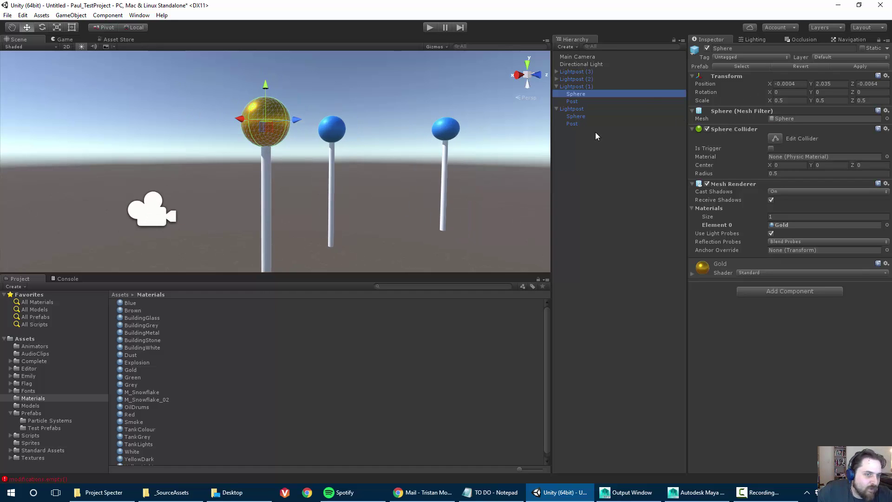
left_click(789, 102)
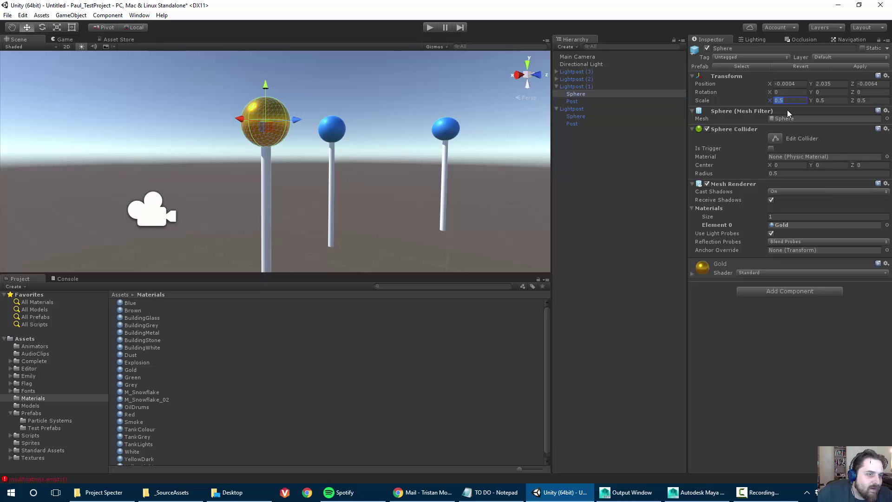
type("1")
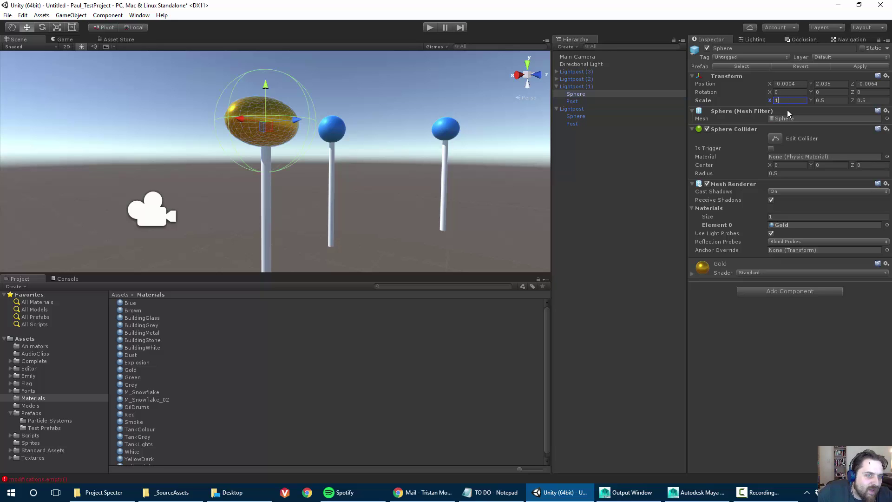
key("Tab")
type("1")
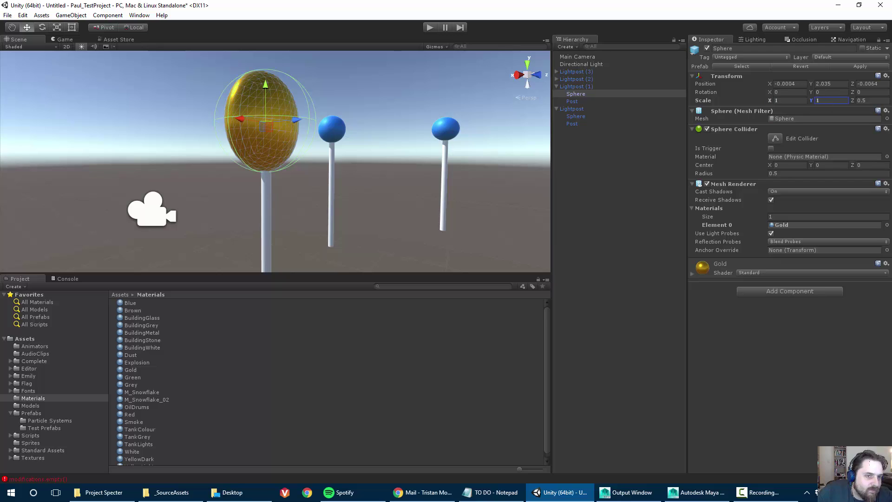
key("Tab")
type("1")
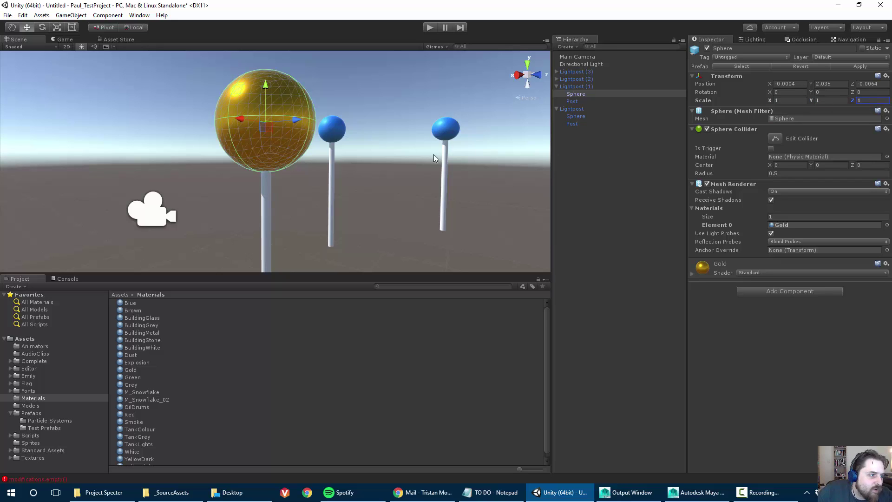
left_click(137, 101)
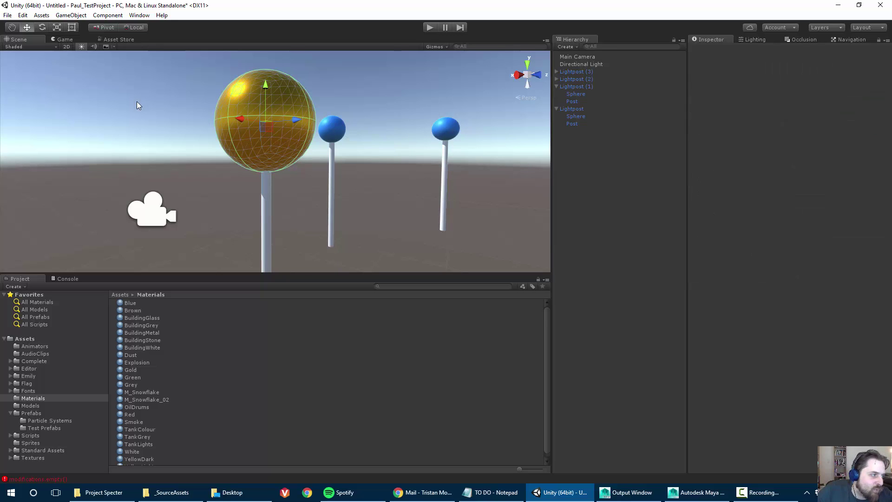
Revert the whole Lightpost (1) instance to its prefab, discarding its own sphere material and scale.
scroll(190, 149, "down", 3)
left_click_drag(191, 135, 301, 204, "alt")
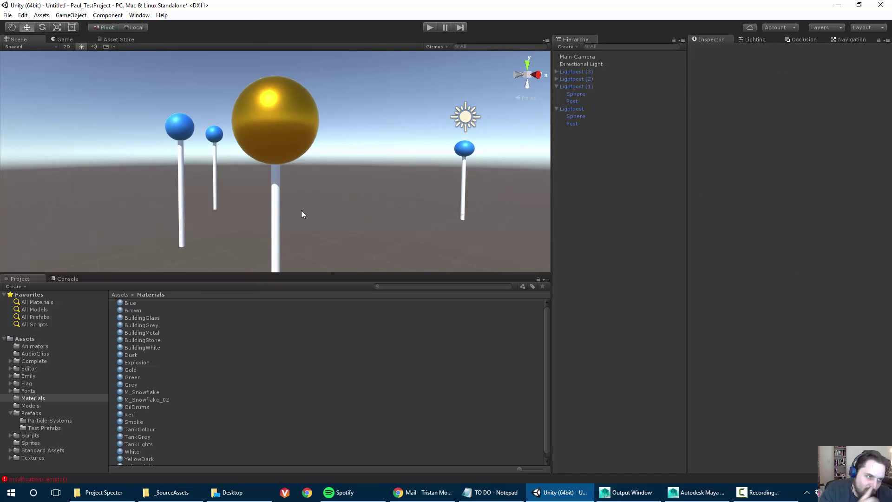
left_click(280, 187)
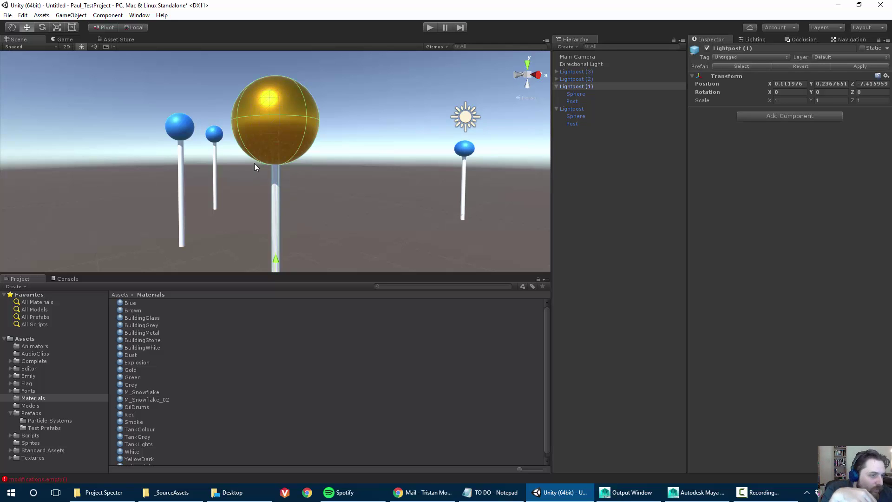
left_click(801, 67)
left_click_drag(213, 190, 251, 175, "alt")
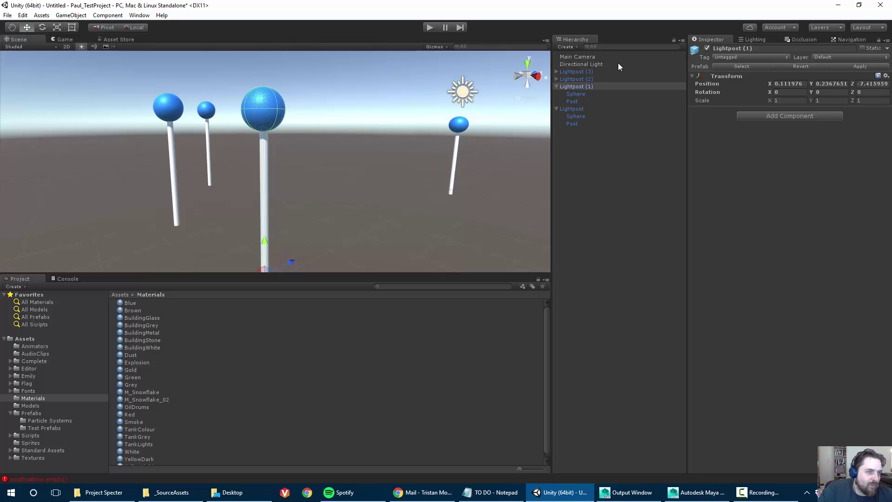
Collapse the expanded Lightpost objects in the hierarchy, select the original Lightpost, and enlarge the project browser.
left_click(556, 87)
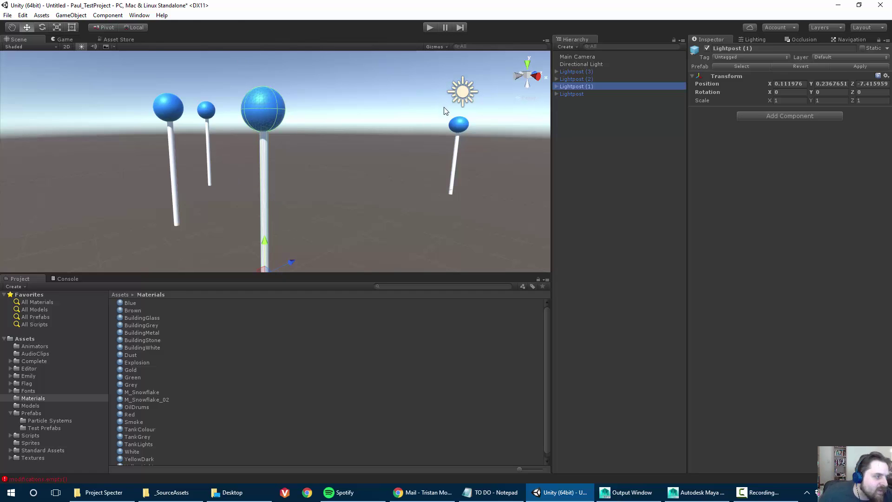
left_click(566, 94)
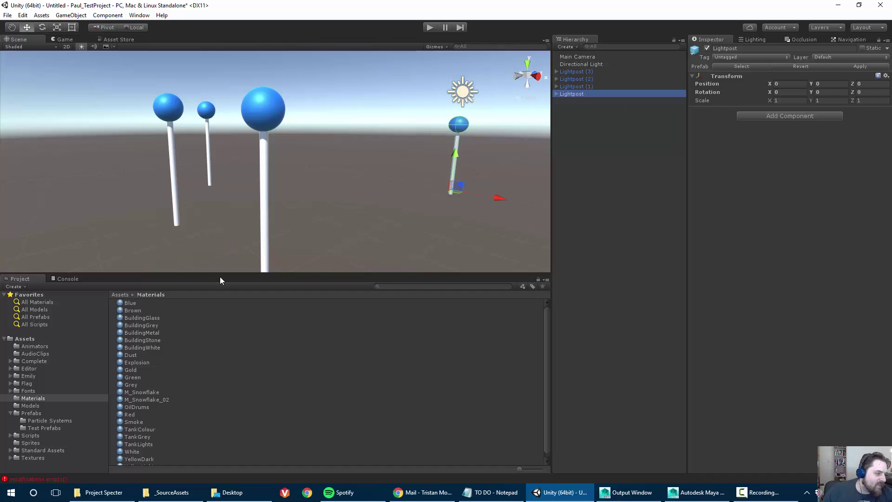
left_click_drag(218, 275, 216, 234)
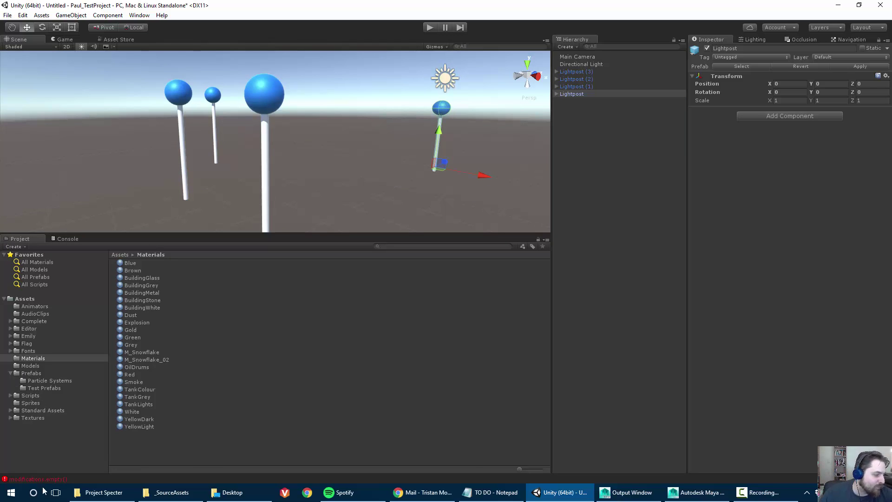
Create a folder named Car inside Test Prefabs and open it.
left_click(171, 493)
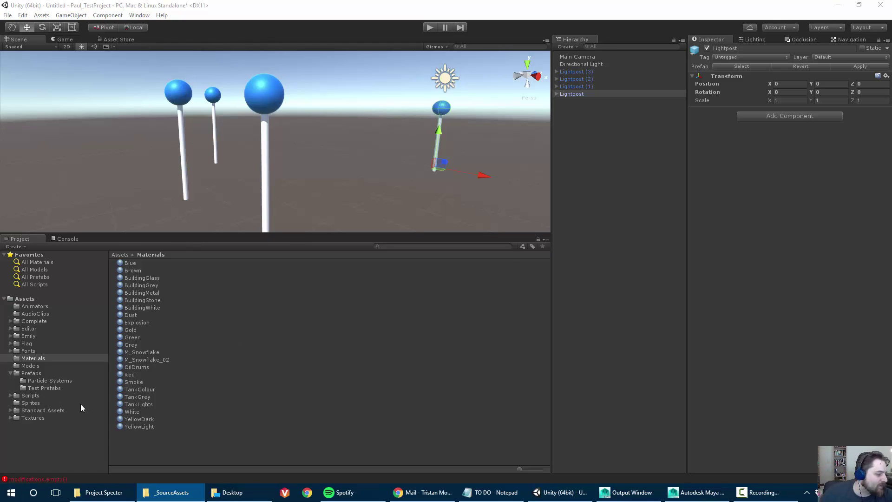
left_click(39, 386)
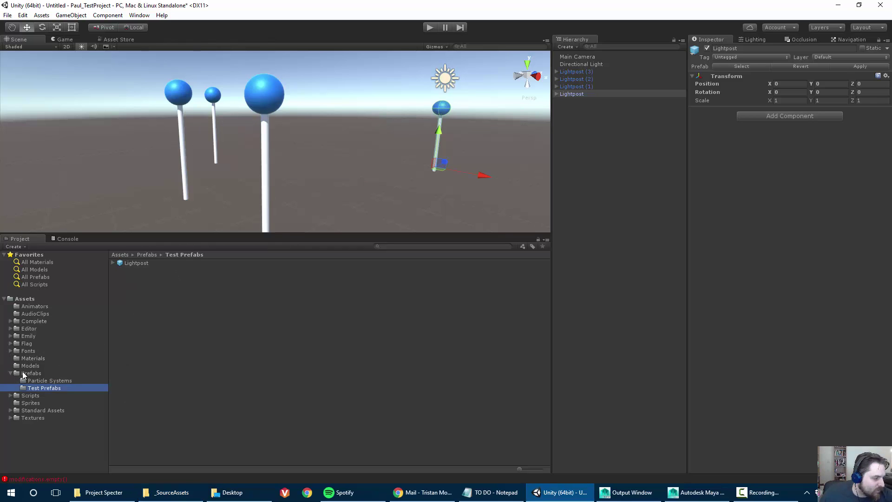
right_click(128, 297)
mouse_move(160, 303)
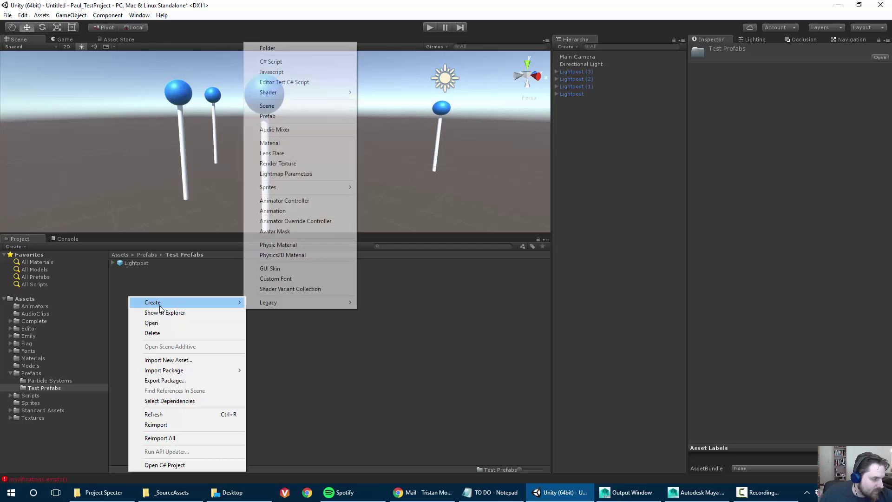
left_click(303, 47)
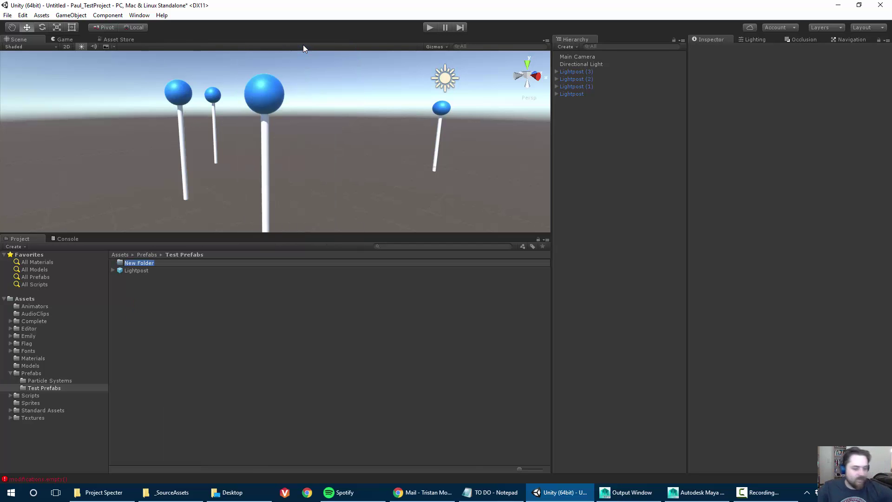
type("Car")
key("Return")
key("Return")
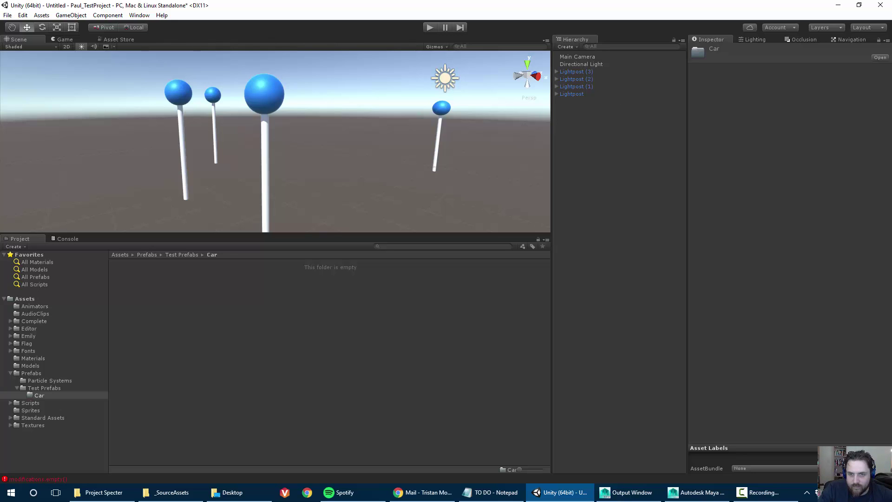
Import FourDoor.fbx and MovingTruck.fbx from the _SourceAssets folder in File Explorer into Unity's Car folder.
left_click(172, 492)
left_click_drag(325, 70, 583, 93)
left_click(560, 142)
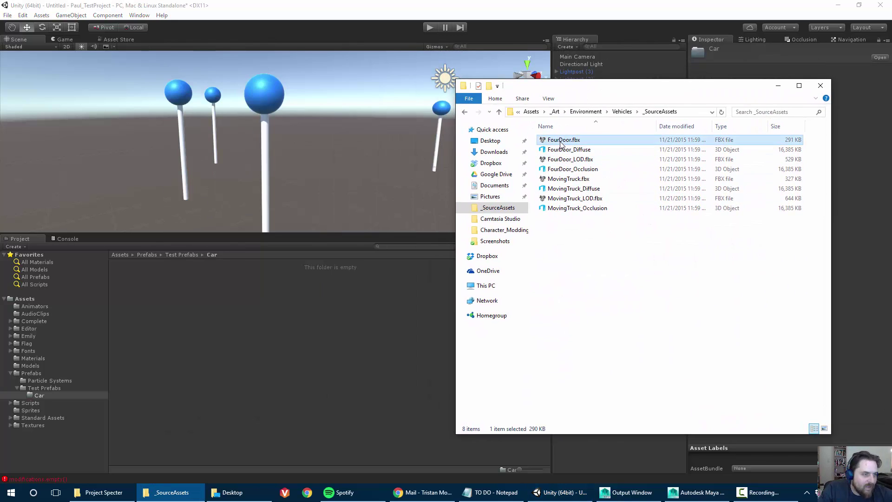
left_click(562, 179, "ctrl")
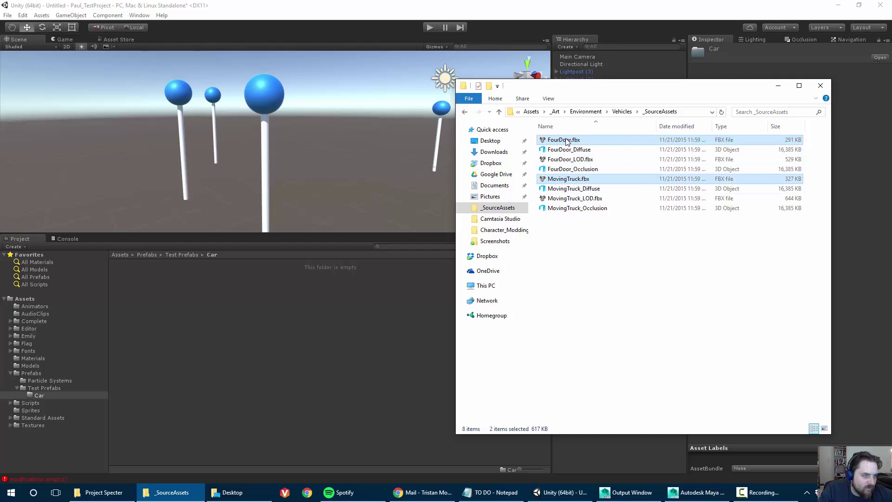
left_click_drag(567, 142, 173, 302)
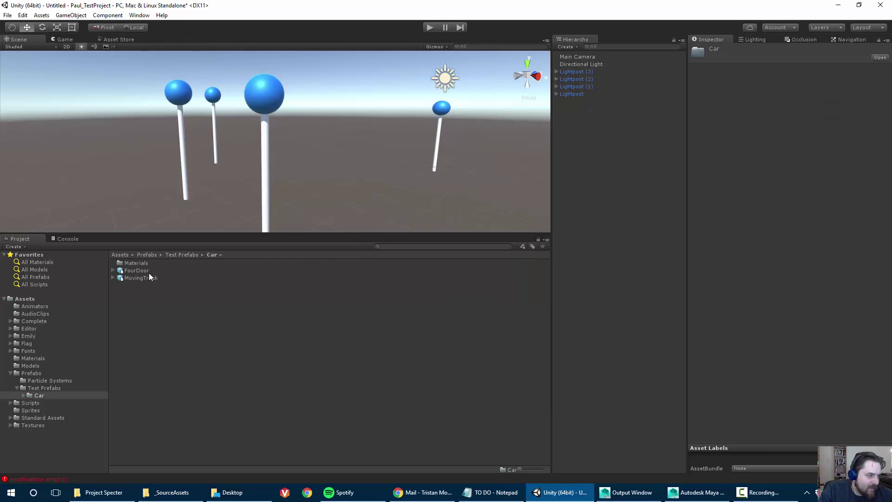
Inspect the imported FourDoor and MovingTruck models in the Car folder.
left_click(140, 263)
left_click(140, 271)
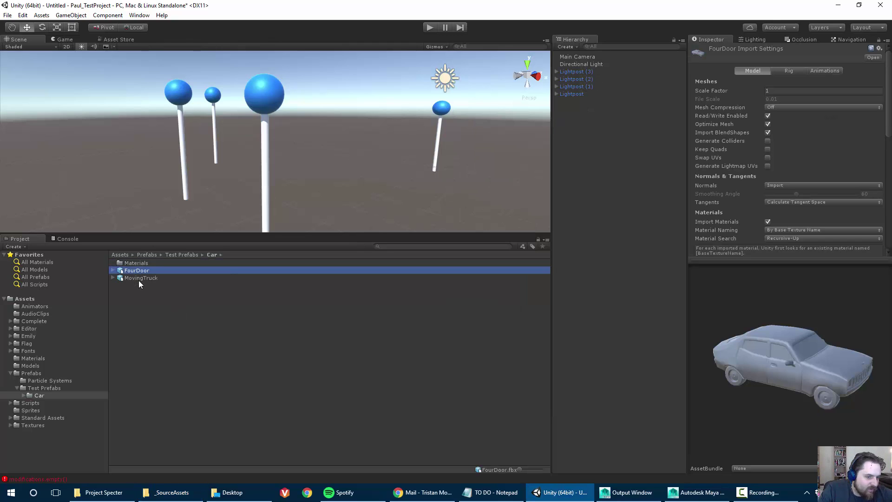
left_click(139, 281)
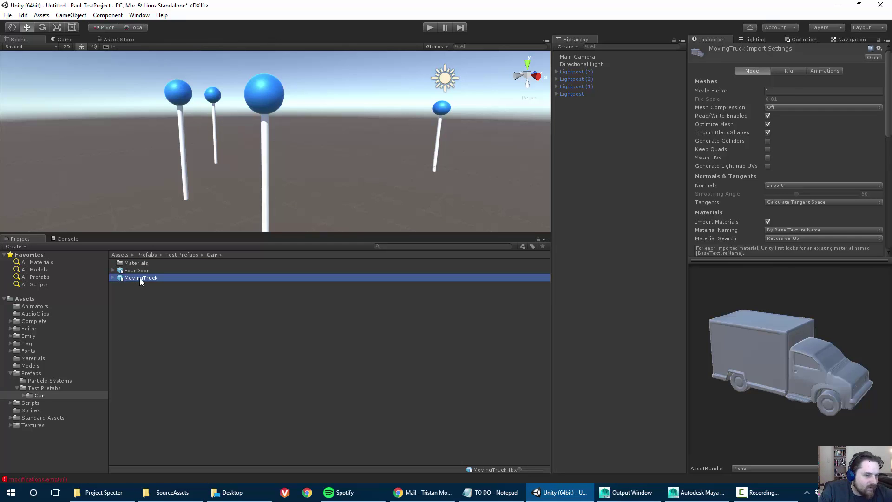
left_click(144, 293)
left_click(144, 278)
left_click(141, 273)
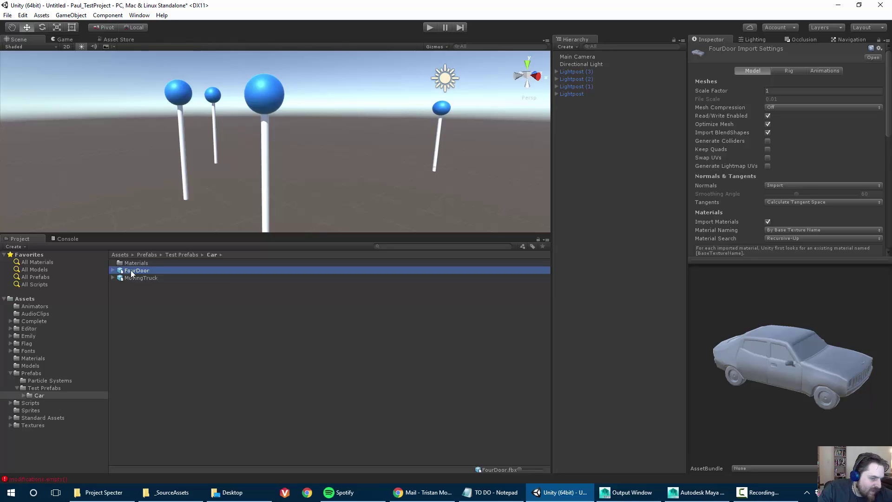
Review FourDoor's Rig, Animations and Model import settings.
left_click(784, 71)
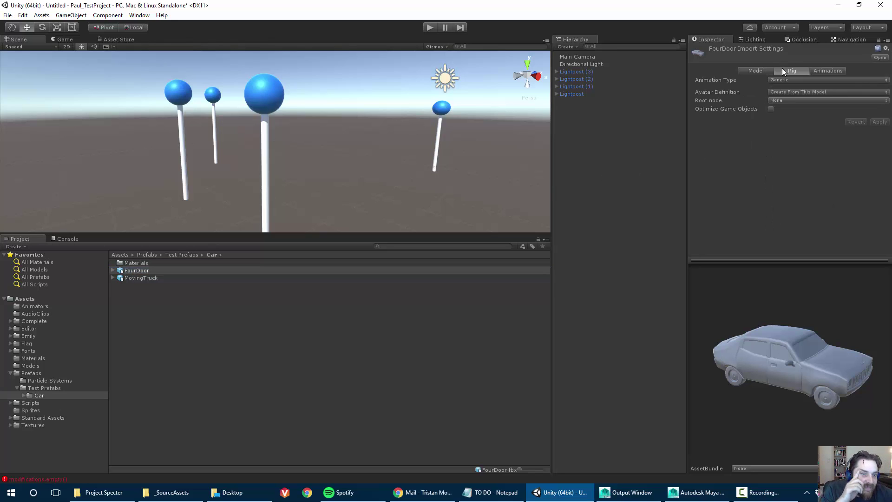
left_click(820, 70)
left_click(765, 71)
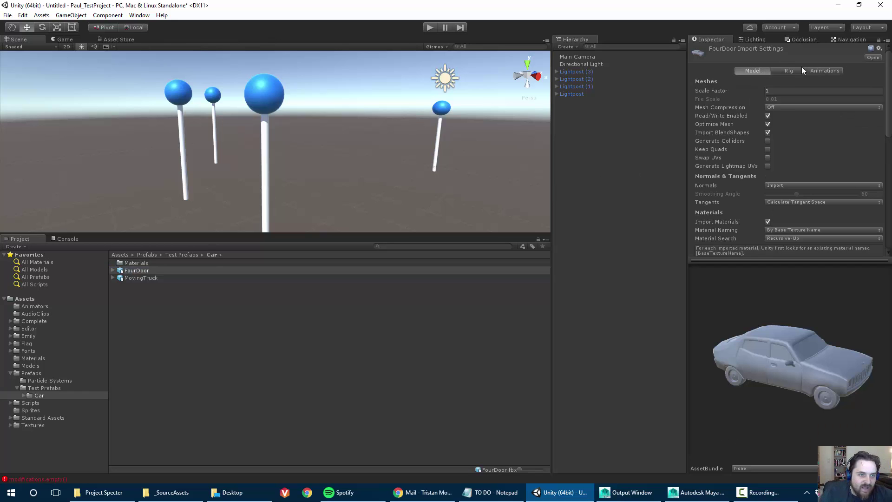
left_click(796, 70)
left_click(823, 71)
left_click(754, 71)
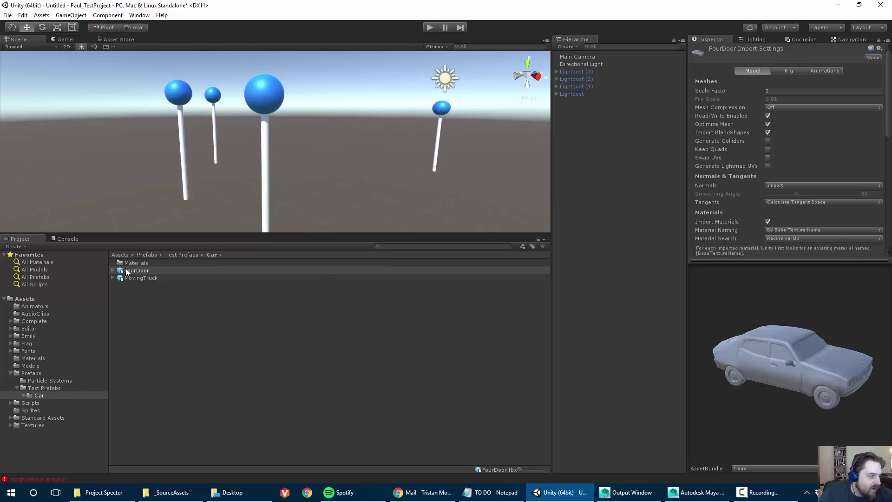
Add the FourDoor model to the scene and move it along the X axis to about -3.44.
left_click_drag(132, 273, 578, 112)
scroll(422, 100, "up", 2)
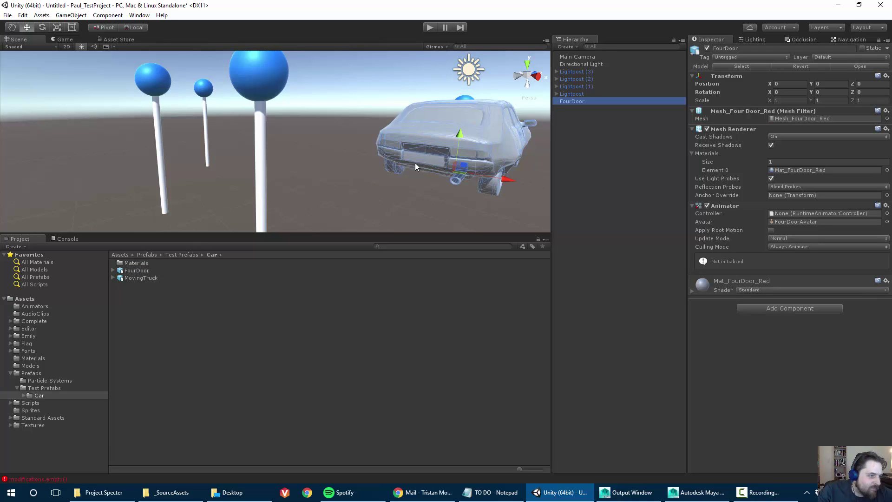
left_click_drag(414, 163, 277, 176, "alt")
scroll(297, 170, "down", 5)
key("f")
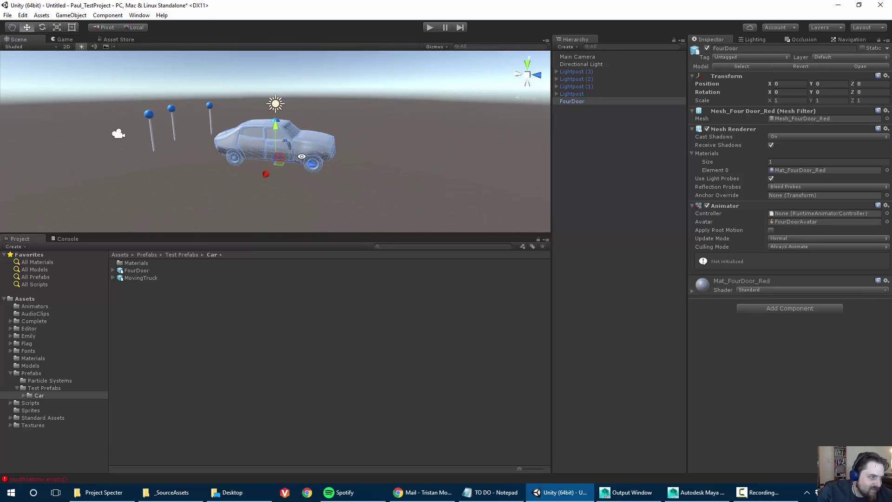
left_click_drag(298, 132, 222, 125, "alt")
left_click_drag(230, 177, 304, 139)
Examine the FourDoor car in the scene up close from the front and from farther away.
scroll(317, 140, "up", 8, "alt")
middle_click_drag(440, 179, 345, 163, "alt")
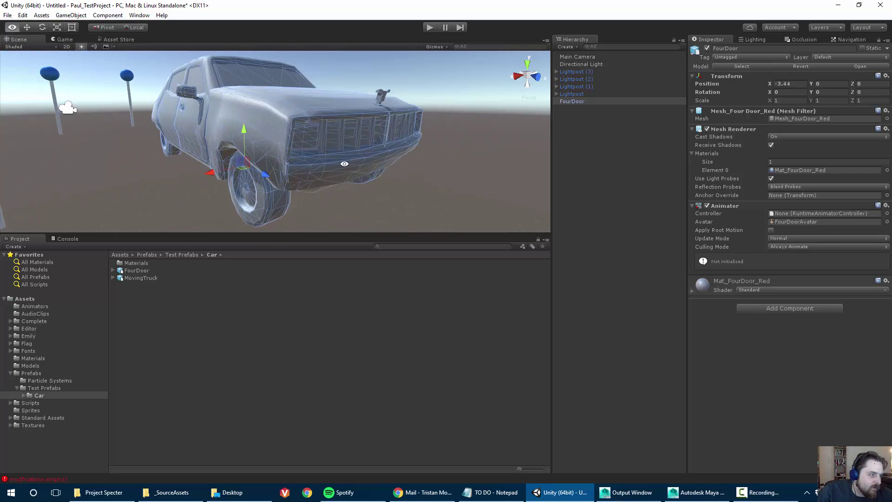
scroll(345, 164, "up", 3, "alt")
right_click_drag(340, 144, 481, 143)
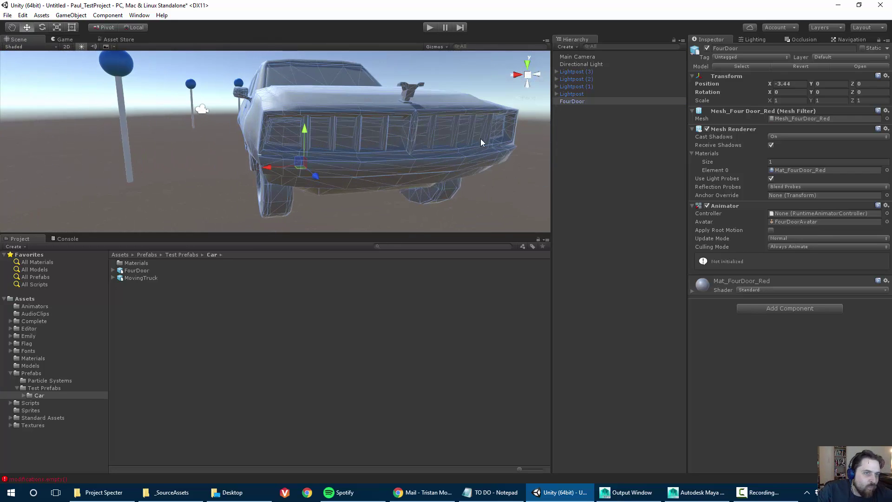
scroll(284, 156, "down", 8)
left_click_drag(274, 123, 315, 140, "alt")
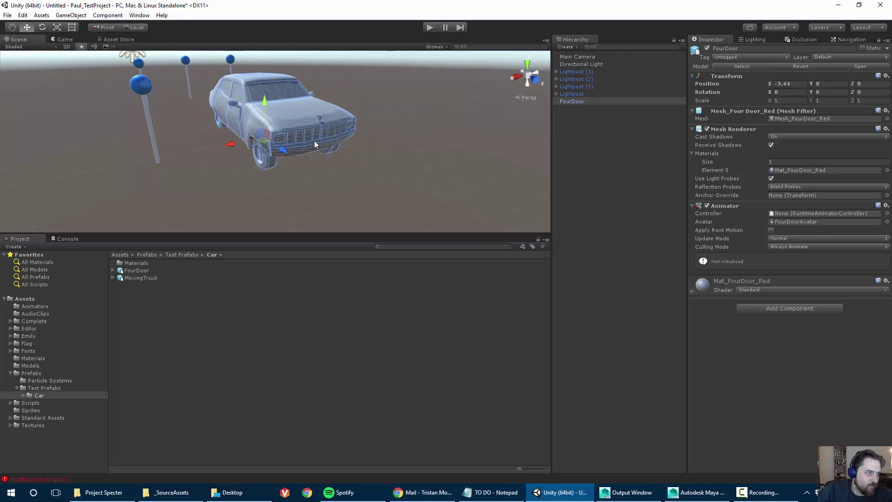
scroll(293, 110, "down", 3, "alt")
left_click_drag(293, 110, 267, 100, "alt")
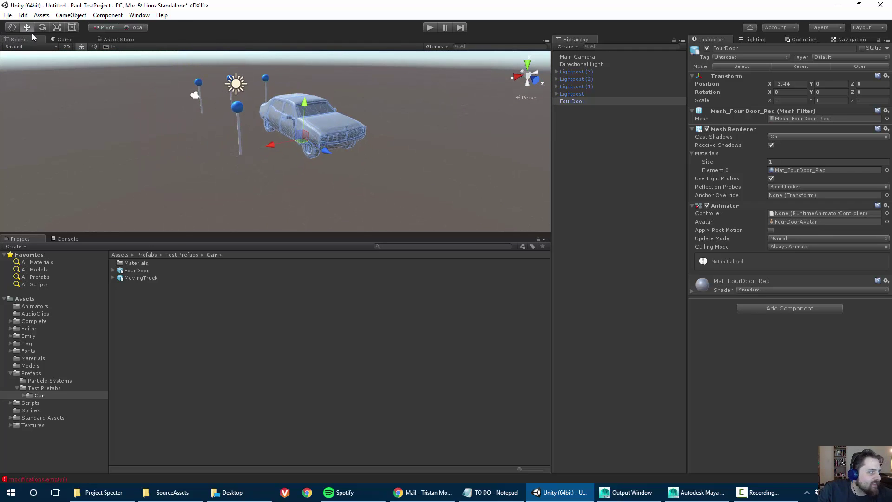
Create a 3D plane and lower it to Y 0, beneath the car and lightposts.
left_click(70, 15)
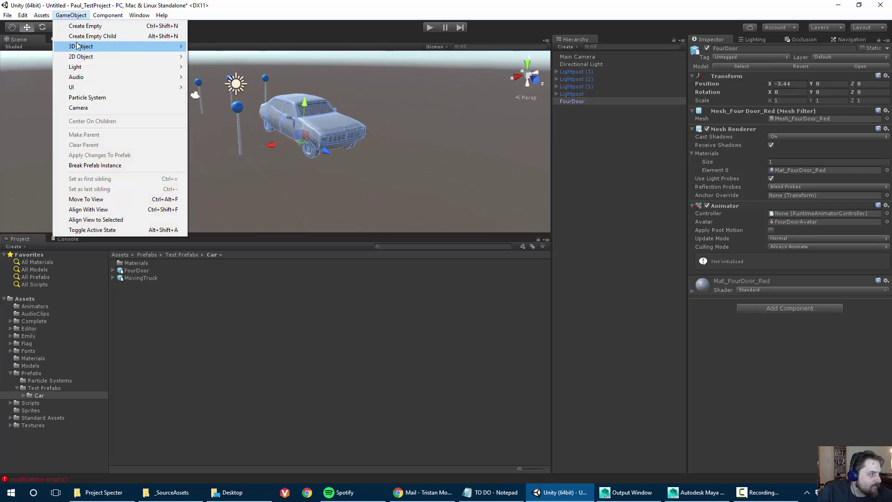
mouse_move(140, 46)
left_click(218, 87)
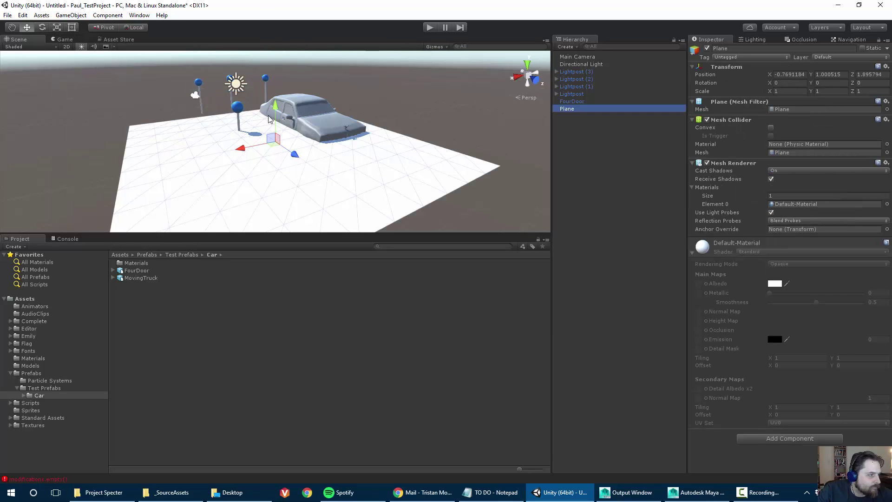
left_click_drag(268, 119, 267, 137)
Set the plane's scale to 10 on X, Y and Z.
left_click(782, 92)
type("10")
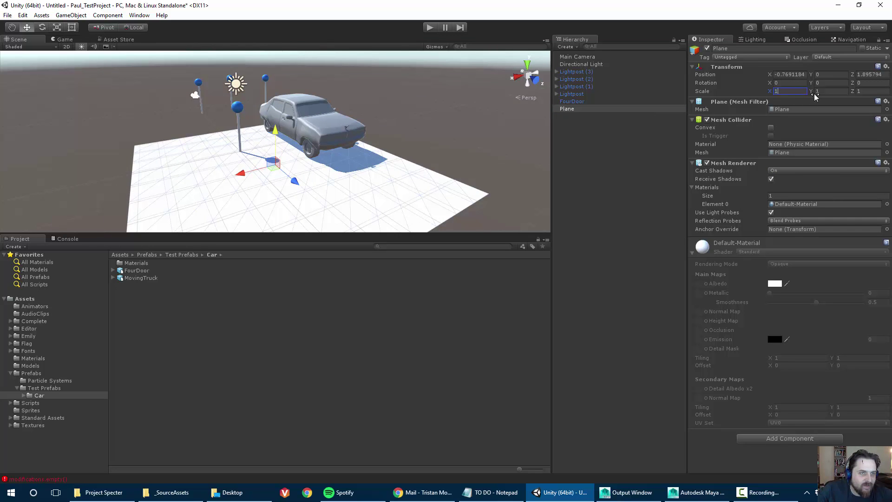
left_click(816, 91)
type("10")
left_click(884, 93)
type("10")
Apply the Gold material from the project's Materials folder to the FourDoor car and deselect it.
scroll(266, 141, "down", 5)
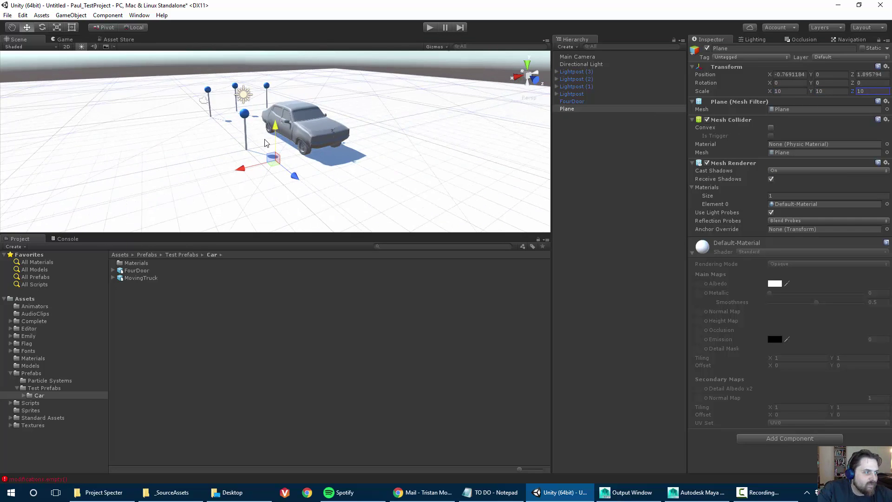
scroll(268, 141, "up", 8)
left_click_drag(269, 140, 287, 144, "alt")
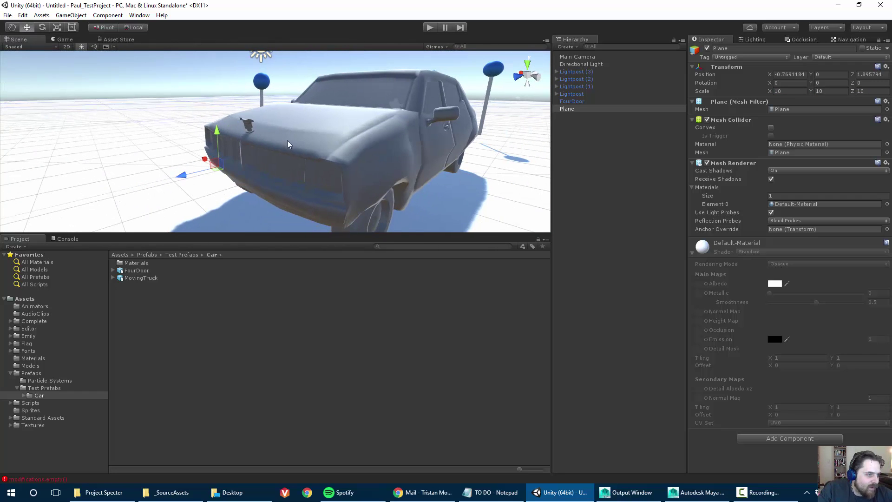
left_click(369, 140)
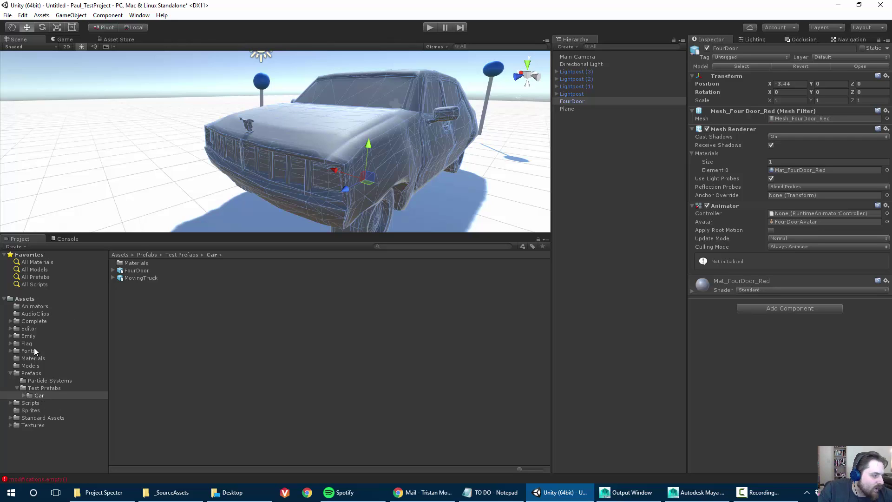
left_click(95, 357)
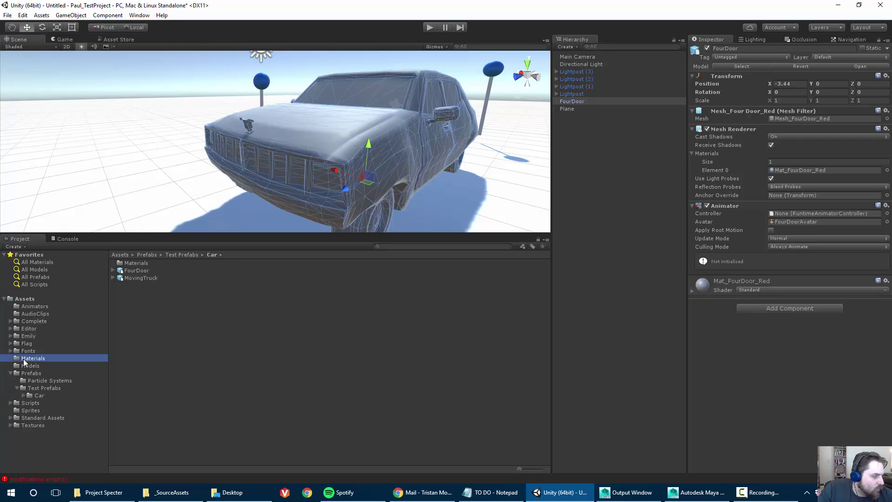
left_click_drag(131, 329, 364, 124)
left_click(122, 93)
Place a second FourDoor instance from the Car folder on the plane, behind the gold car.
left_click_drag(142, 106, 195, 80, "alt")
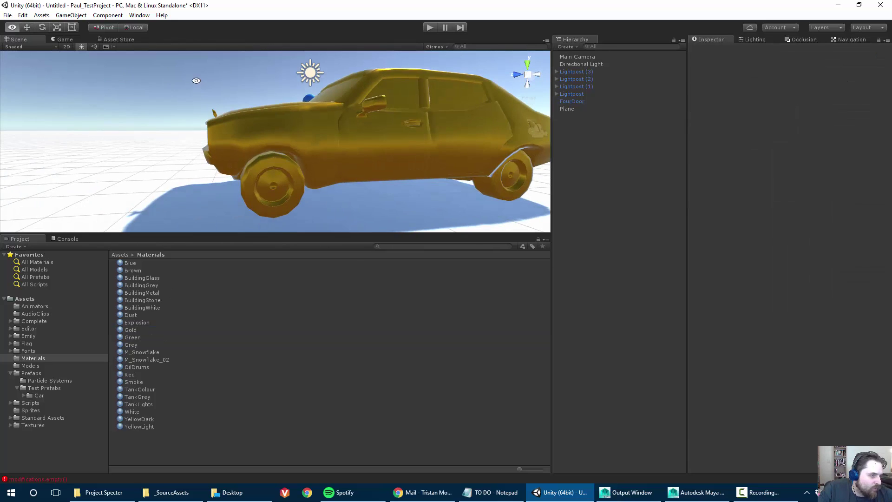
middle_click_drag(163, 148, 141, 138)
left_click_drag(141, 138, 166, 151, "alt")
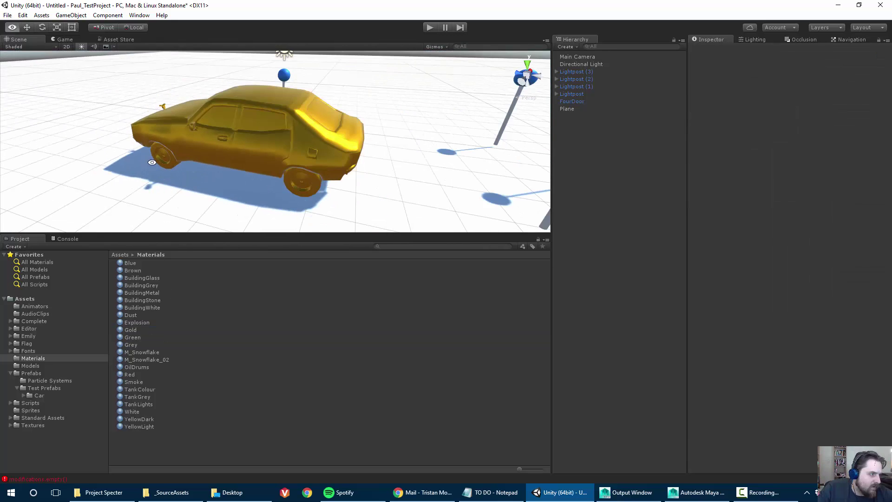
left_click(166, 151)
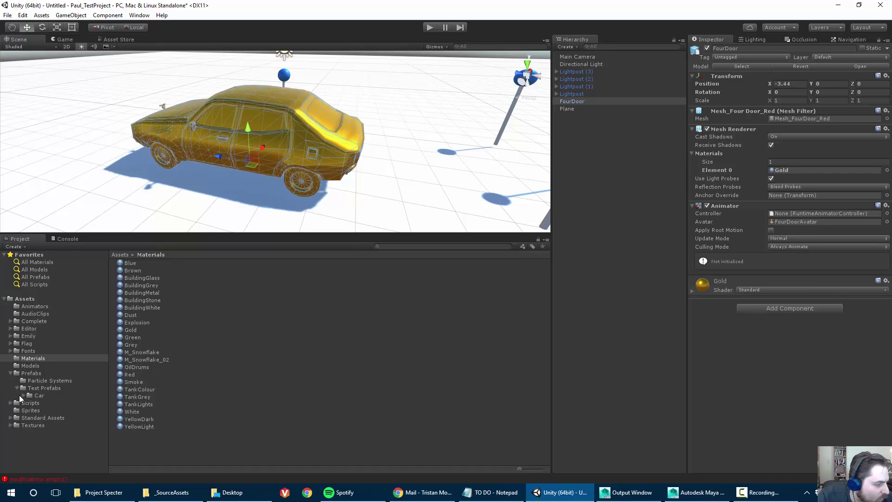
left_click(33, 397)
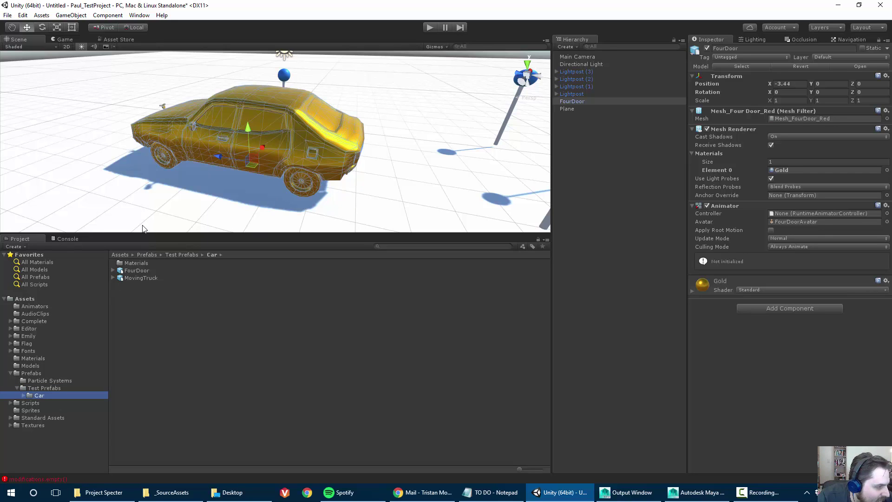
left_click_drag(131, 278, 420, 105)
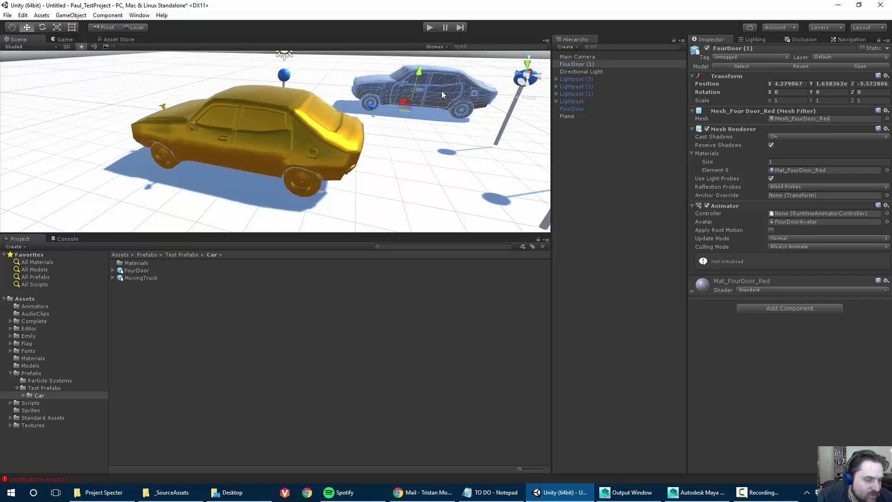
Expand the FourDoor model asset in the Car folder and examine its import settings, components and material.
left_click(137, 271)
left_click(113, 271)
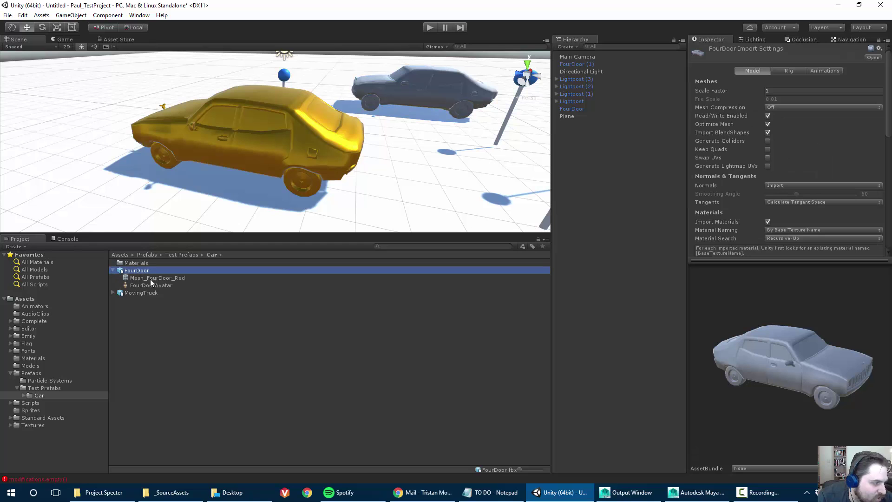
scroll(758, 143, "down", 15)
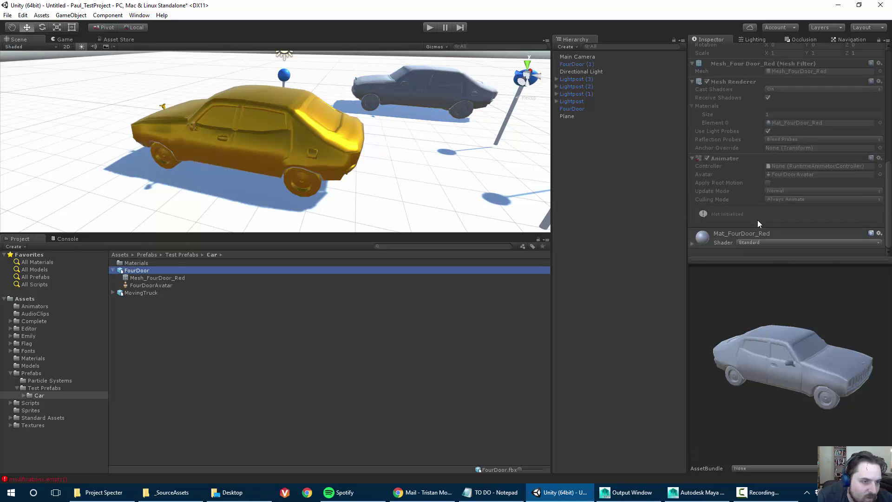
scroll(746, 218, "up", 12)
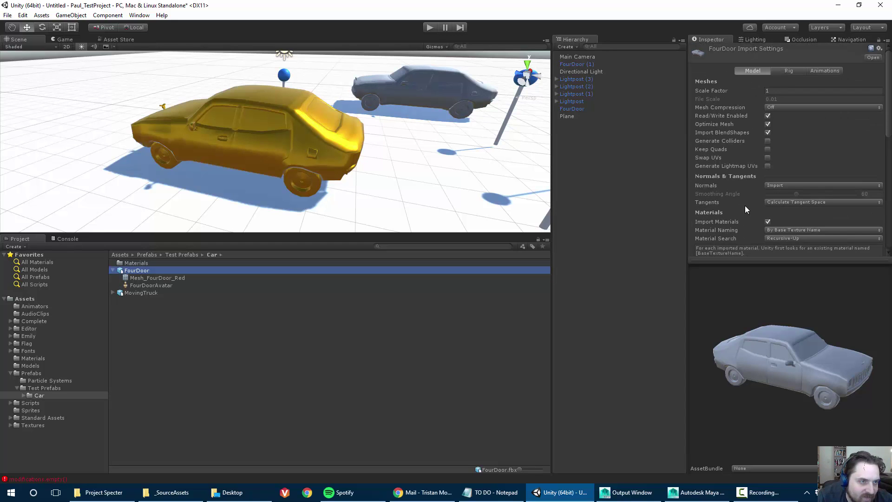
scroll(730, 129, "down", 15)
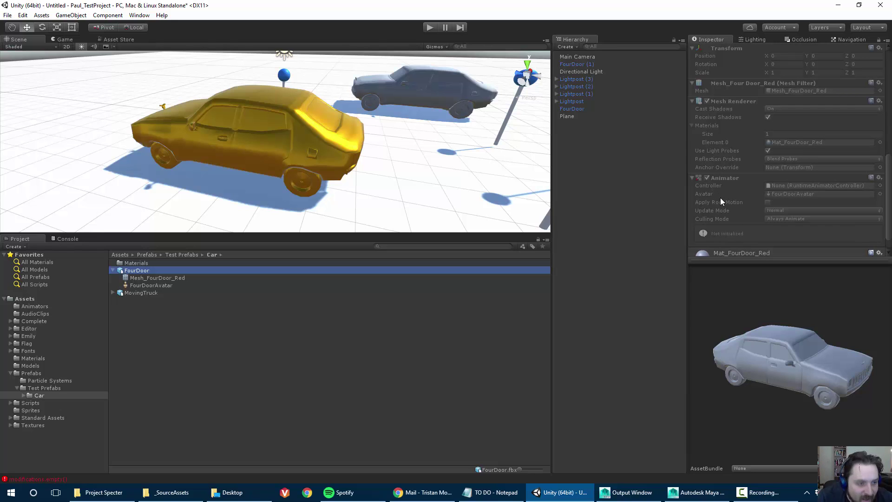
scroll(720, 198, "down", 2)
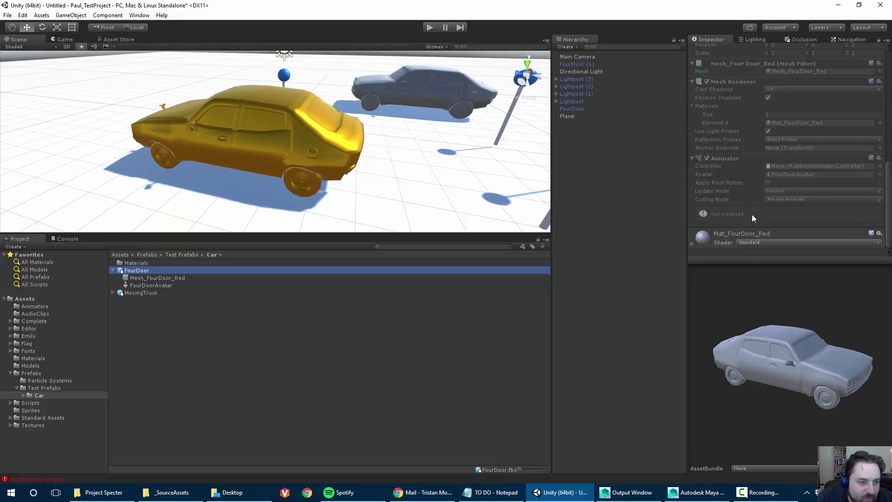
Examine the FourDoor model's Mat_FourDoor_Red material properties, rendering mode and shader options, and the model's import settings.
left_click(695, 245)
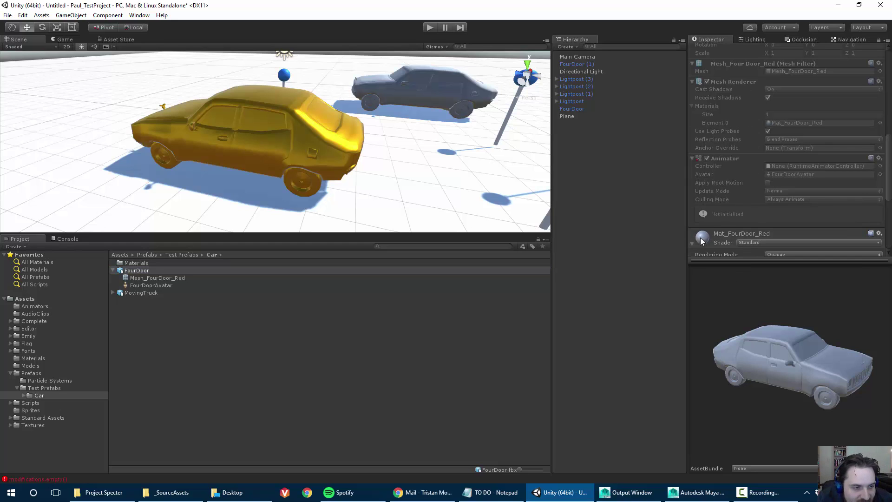
scroll(743, 200, "down", 15)
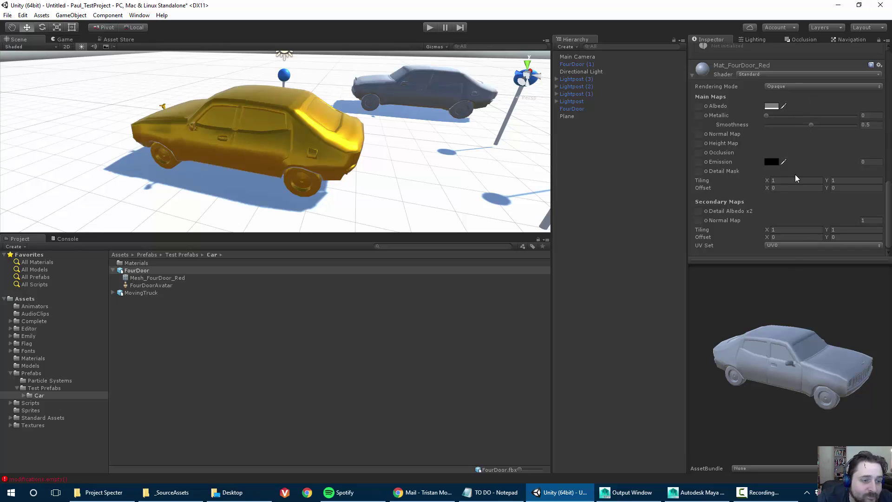
left_click(779, 87)
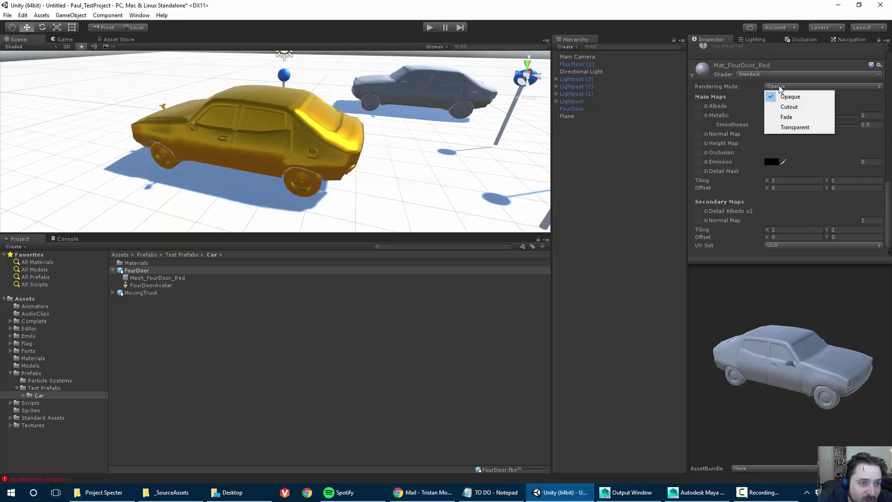
left_click(760, 74)
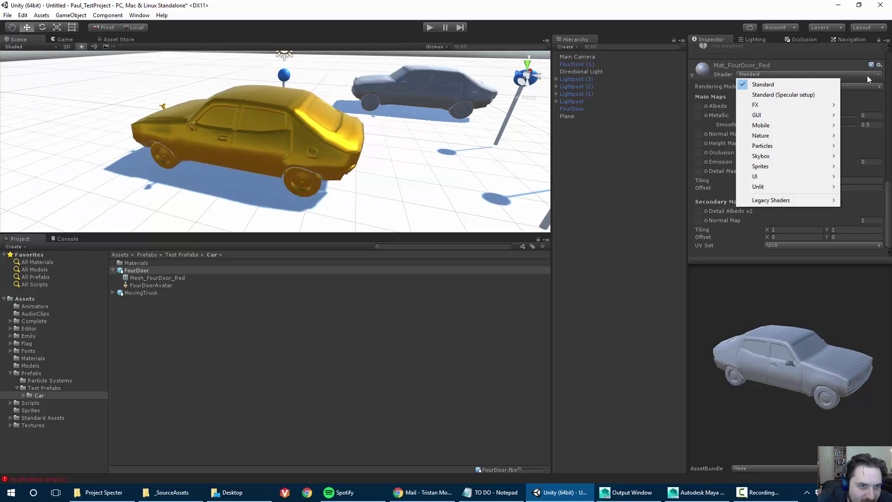
left_click(874, 122)
scroll(873, 122, "up", 10)
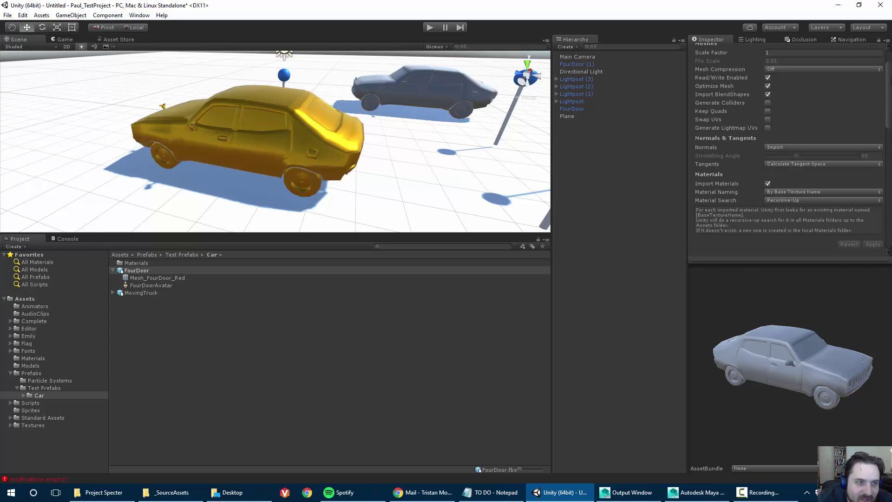
scroll(781, 186, "down", 5)
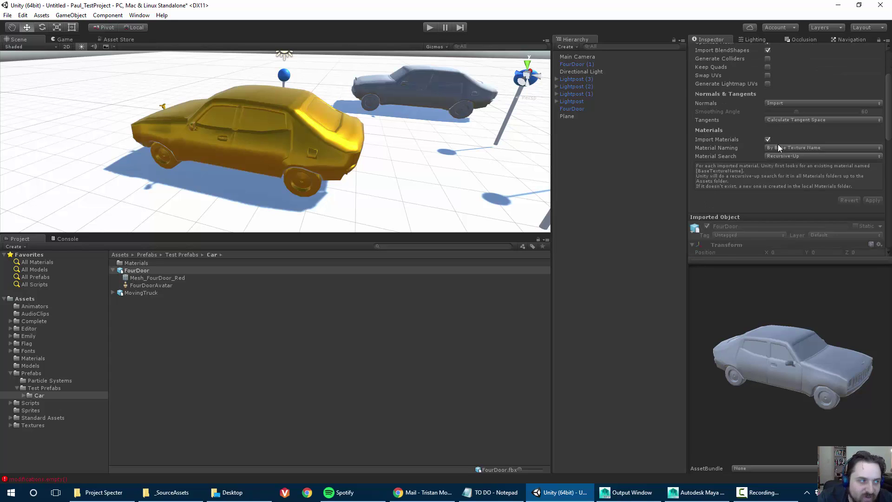
scroll(749, 141, "up", 7)
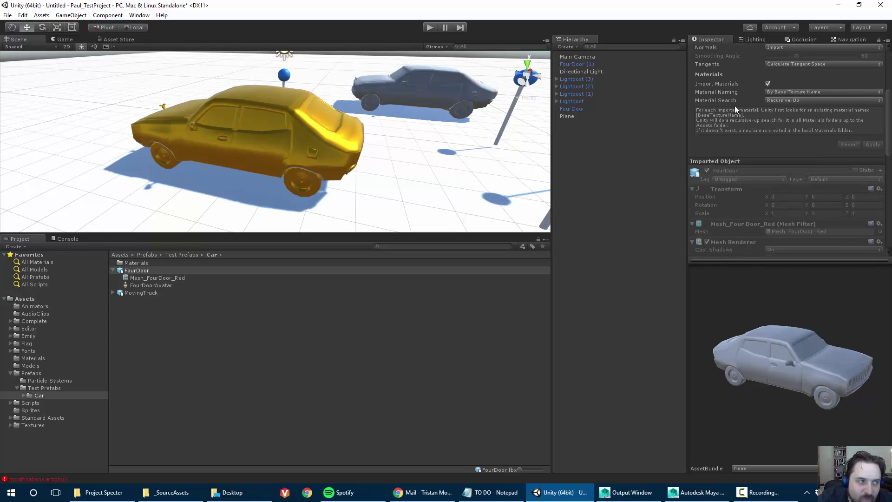
Delete the grey FourDoor instance behind the gold car, and save the gold FourDoor as a prefab in the Car folder.
left_click(448, 74)
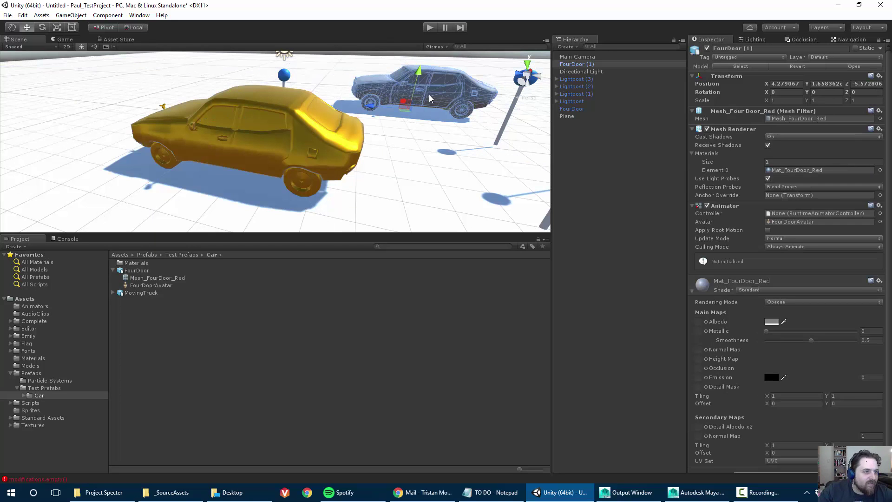
key("Delete")
left_click(225, 146)
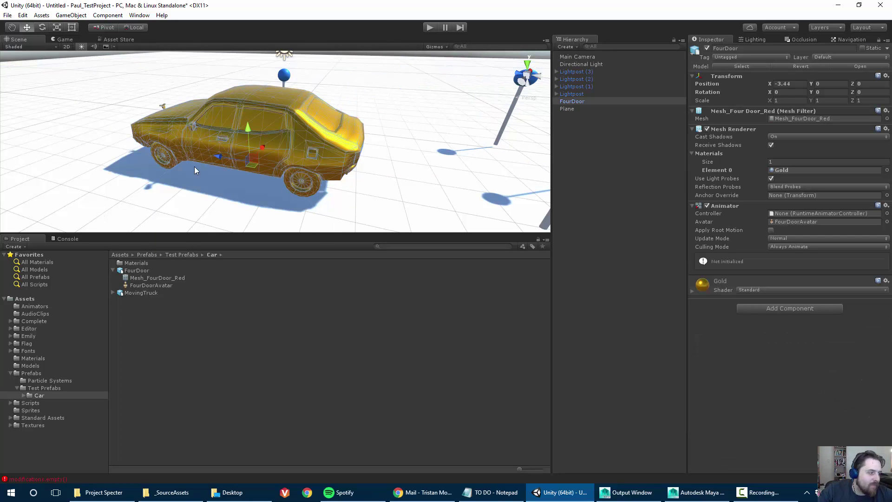
left_click(580, 115)
left_click(571, 96)
left_click(568, 100)
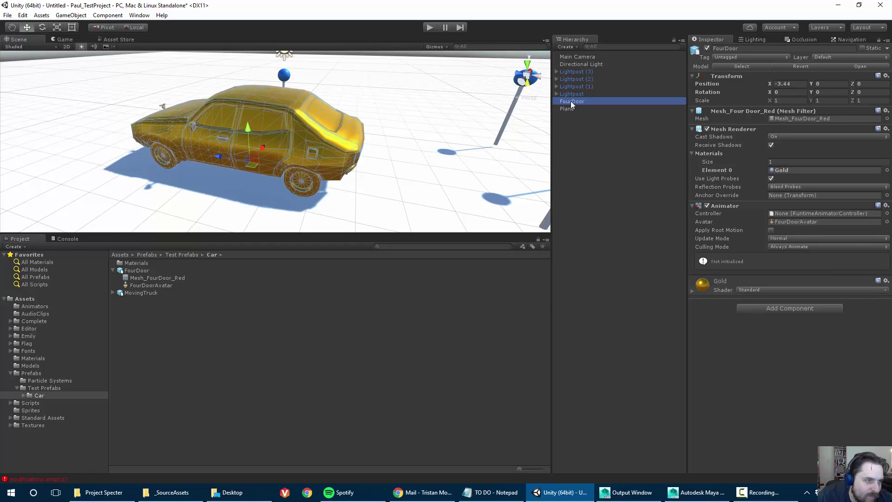
left_click_drag(572, 104, 281, 286)
Place two instances of the new FourDoor prefab on the plane, on either side behind the gold car.
left_click_drag(117, 313, 422, 89)
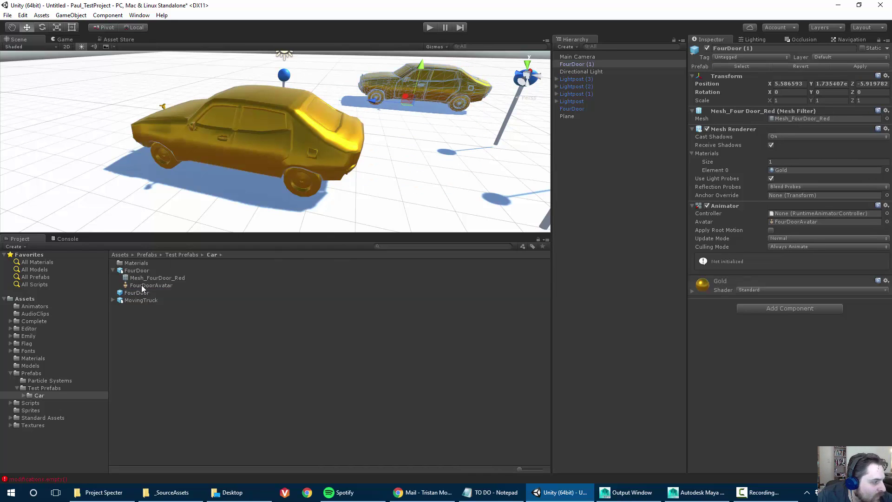
left_click_drag(140, 293, 124, 120)
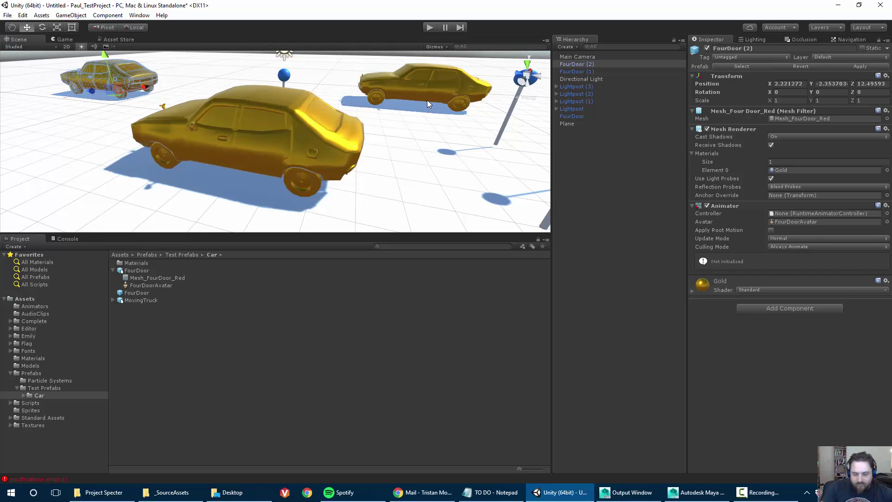
Delete both extra gold FourDoor instances, keeping the plane and the original gold car in the scene.
key("Delete")
left_click(417, 86)
key("Delete")
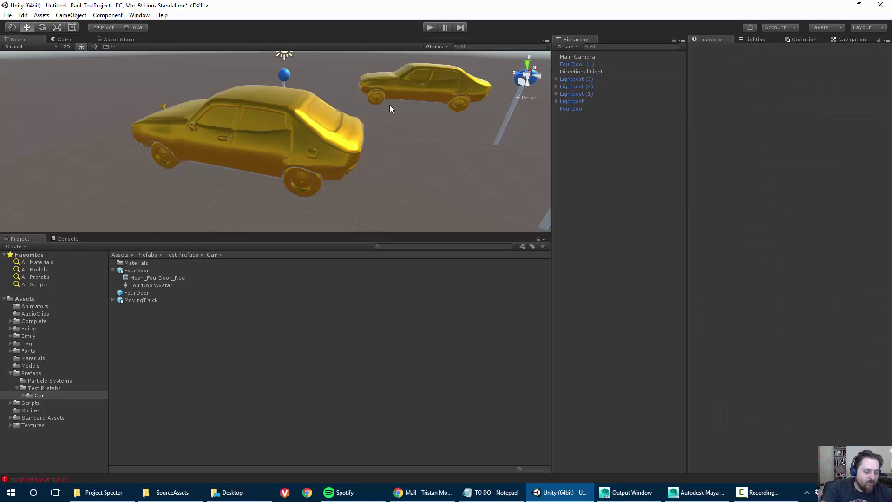
key("ctrl+z")
left_click(425, 92)
key("Delete")
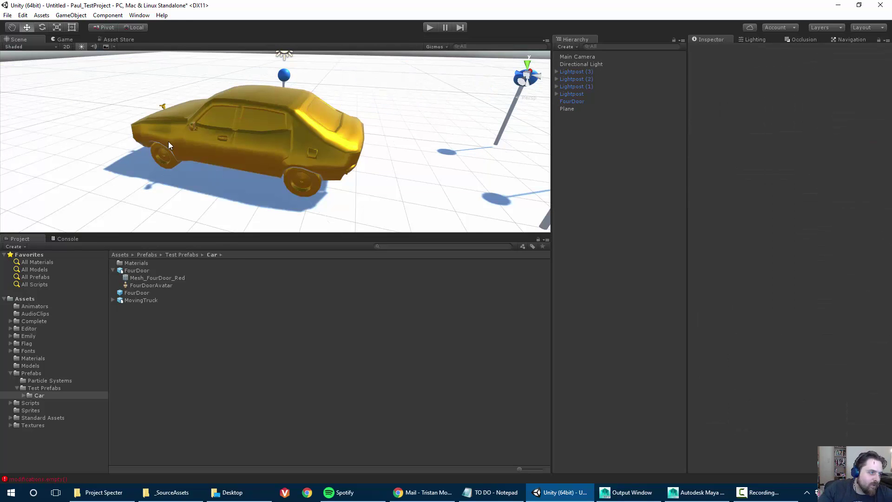
Set the Directional Light's X rotation to about -1.42 to darken the scene.
left_click_drag(168, 141, 223, 123, "alt")
left_click(588, 64)
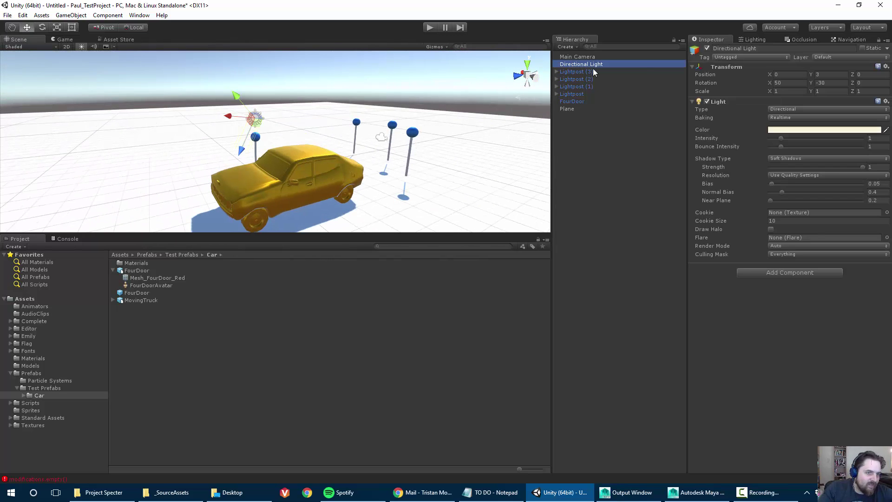
left_click_drag(771, 83, 9, 109)
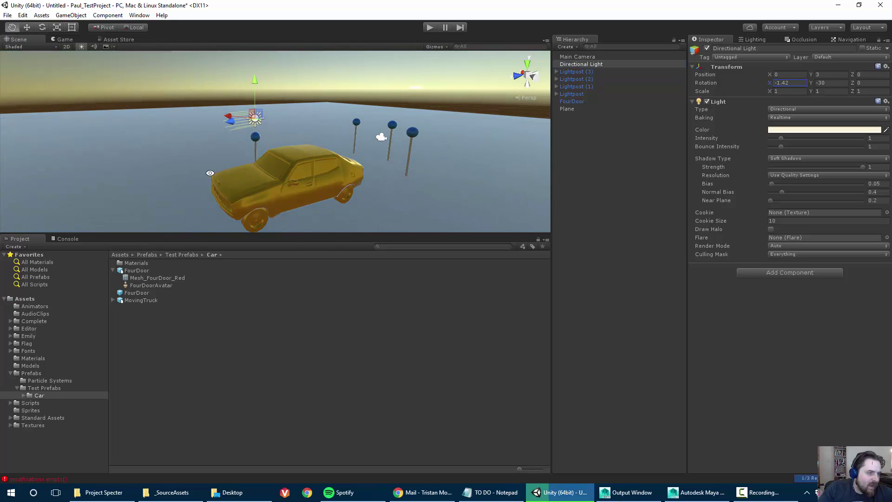
Add a spotlight to the scene and position it at the car's front, raised to about 0.93 on Y.
left_click_drag(389, 171, 352, 157, "alt")
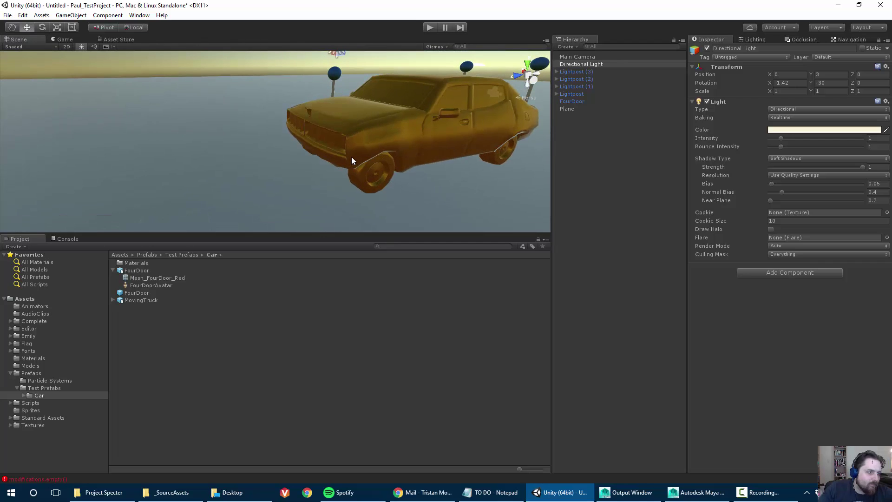
left_click(62, 15)
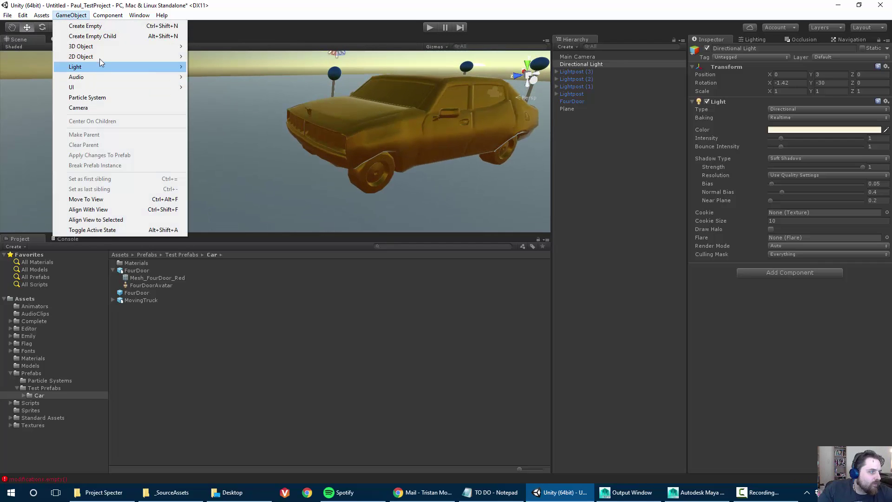
mouse_move(124, 64)
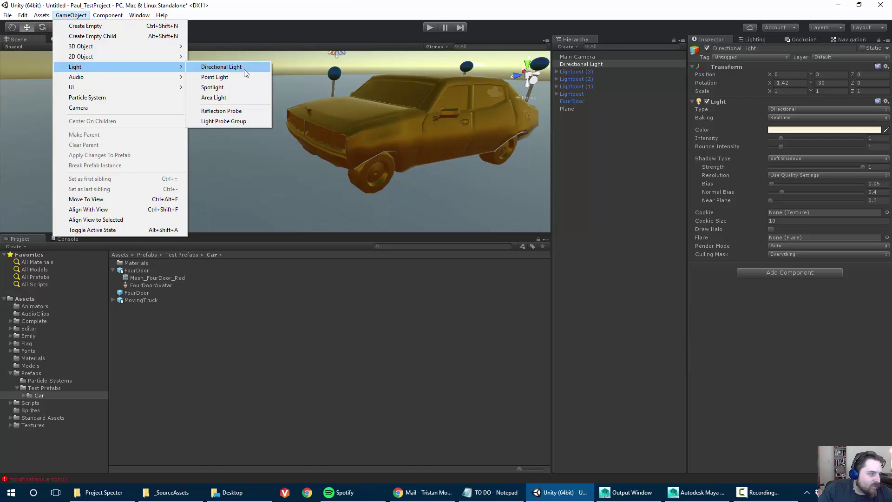
left_click(235, 89)
left_click_drag(250, 103, 258, 137, "alt")
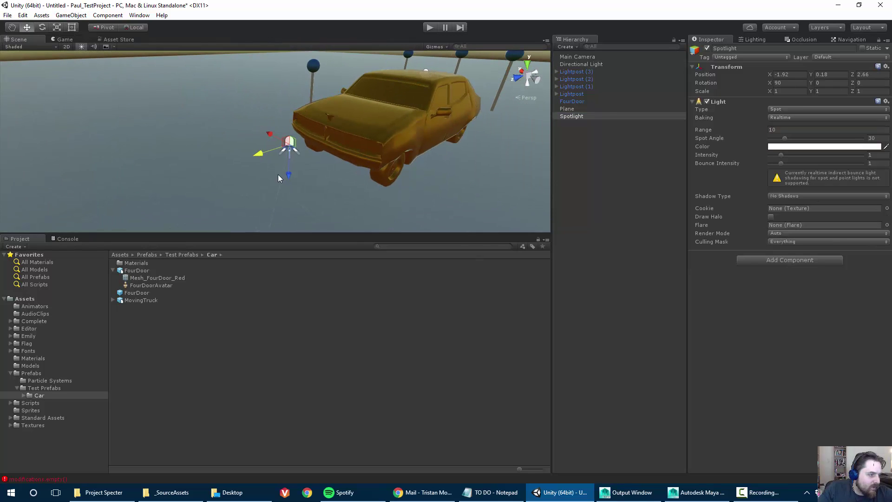
left_click_drag(278, 174, 280, 150)
Rotate the spotlight to 0 on X so that it shines forward from the car.
key("e")
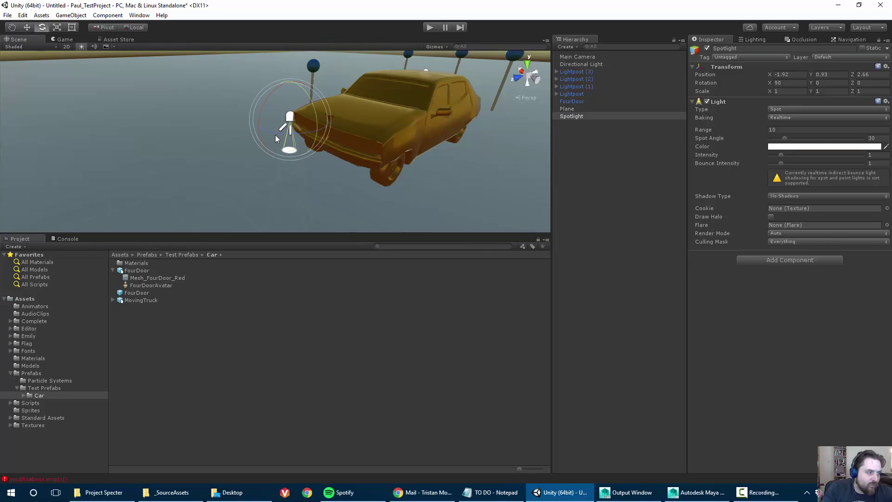
left_click_drag(263, 107, 397, 38)
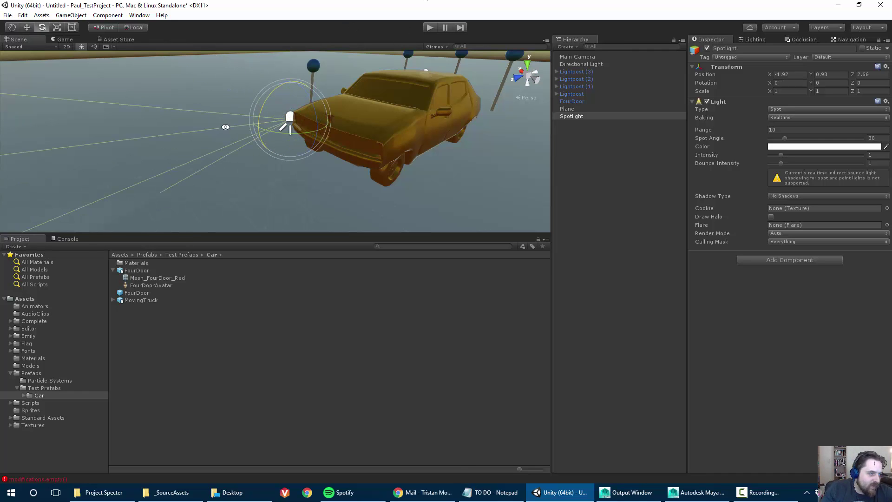
right_click_drag(226, 127, 209, 134, "alt")
middle_click_drag(210, 134, 355, 100, "alt")
left_click_drag(319, 116, 346, 123, "alt")
middle_click_drag(346, 123, 322, 154, "alt")
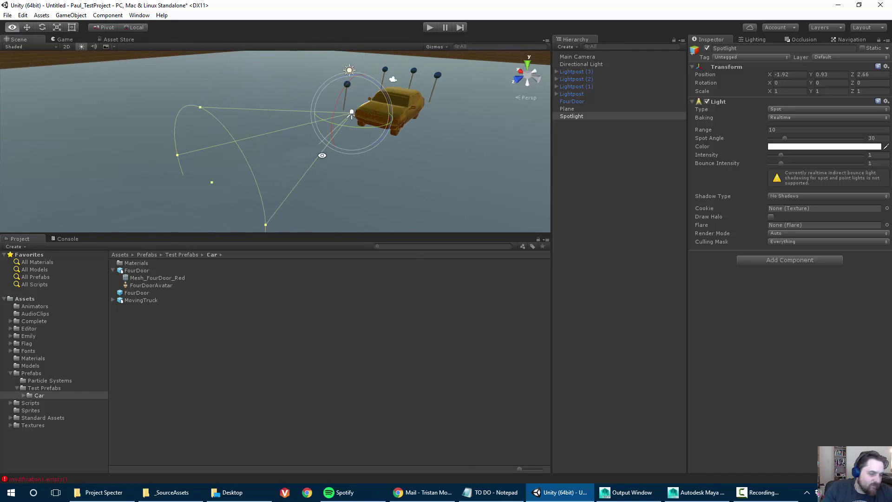
Move the spotlight sideways to about -2.44 on X, in line with one of the car's headlights.
key("w")
left_click_drag(320, 101, 326, 107)
scroll(341, 115, "up", 1, "alt")
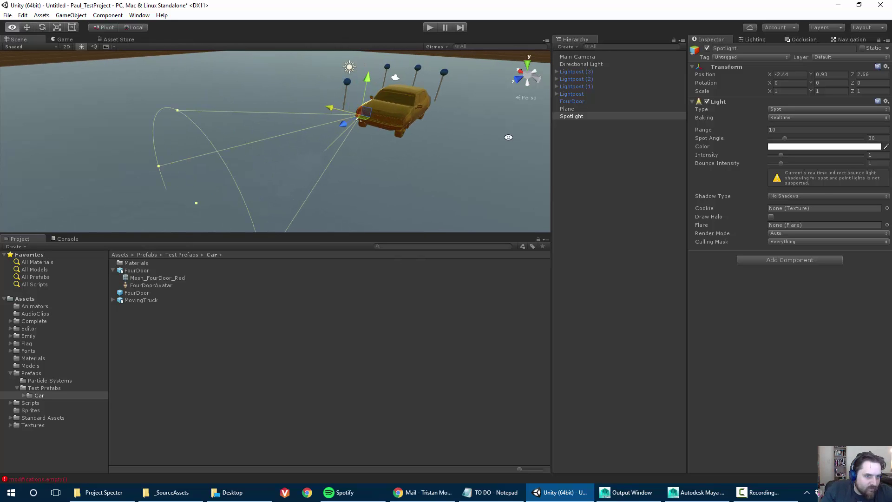
Widen the spotlight's spot angle to 61 and extend its range to about 38.8.
scroll(508, 137, "up", 2, "alt")
mouse_move(789, 142)
left_mouse_down()
mouse_move(811, 144)
mouse_move(804, 144)
left_mouse_up()
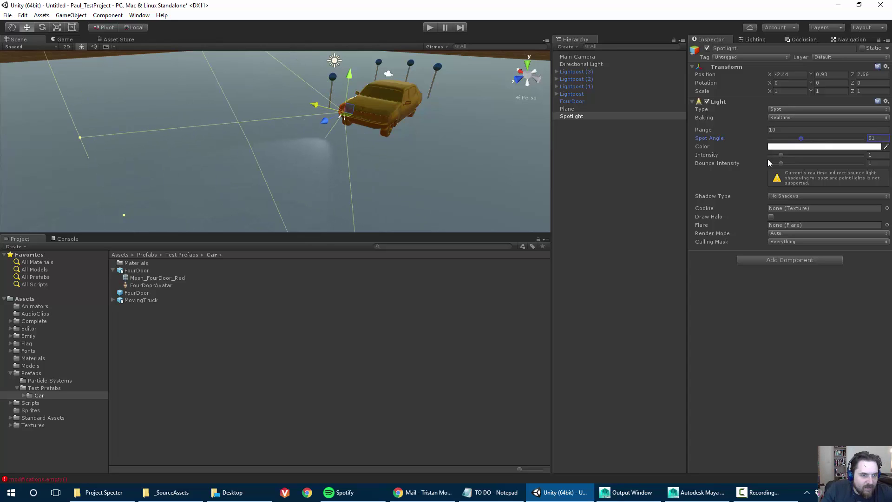
left_click_drag(735, 131, 796, 133)
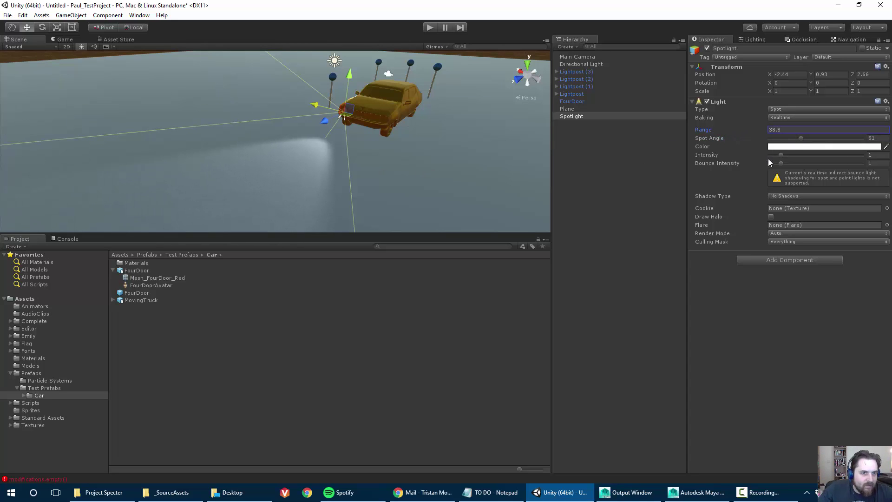
Set the spotlight's color to golden yellow, hex FFC300FF.
left_click(821, 147)
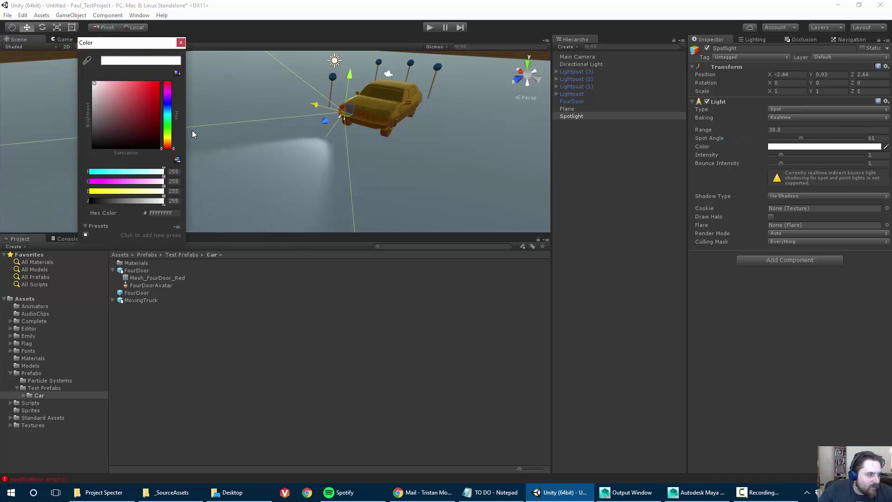
left_click_drag(168, 146, 168, 140)
left_click_drag(151, 91, 180, 55)
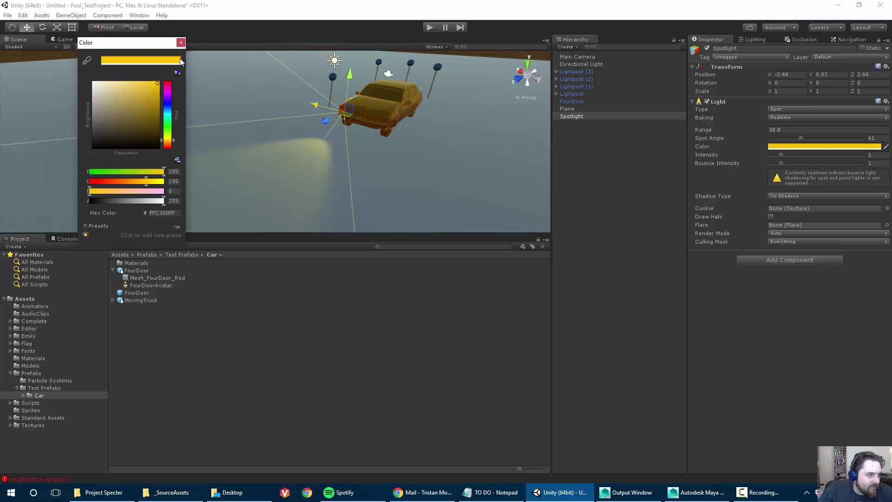
left_click(181, 42)
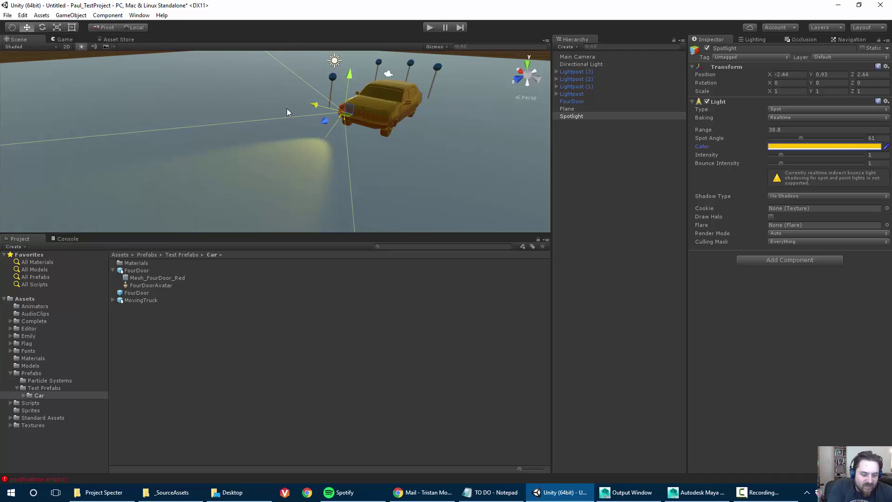
Duplicate the yellow spotlight so that each of the car's two headlights has one.
mouse_move(319, 105)
left_mouse_down()
mouse_move(363, 111)
mouse_move(320, 107)
left_mouse_up()
key("ctrl+d")
scroll(325, 139, "up", 3)
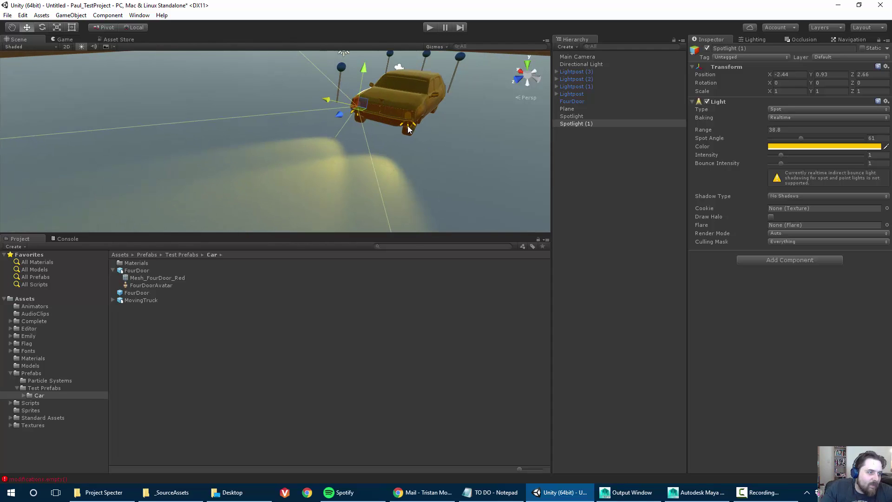
Make both spotlights children of the FourDoor car object.
left_click_drag(385, 127, 191, 104, "alt")
scroll(214, 125, "down", 4)
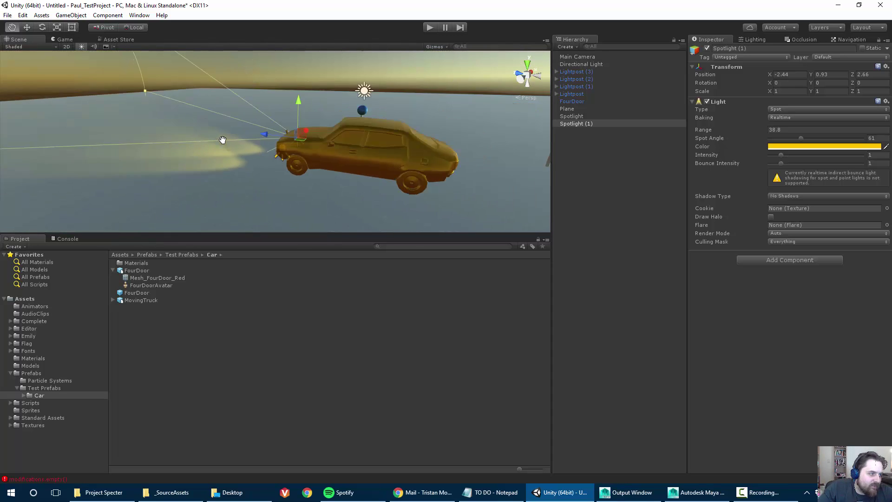
middle_click_drag(221, 139, 227, 164)
scroll(226, 163, "up", 4)
left_click(570, 116, "ctrl")
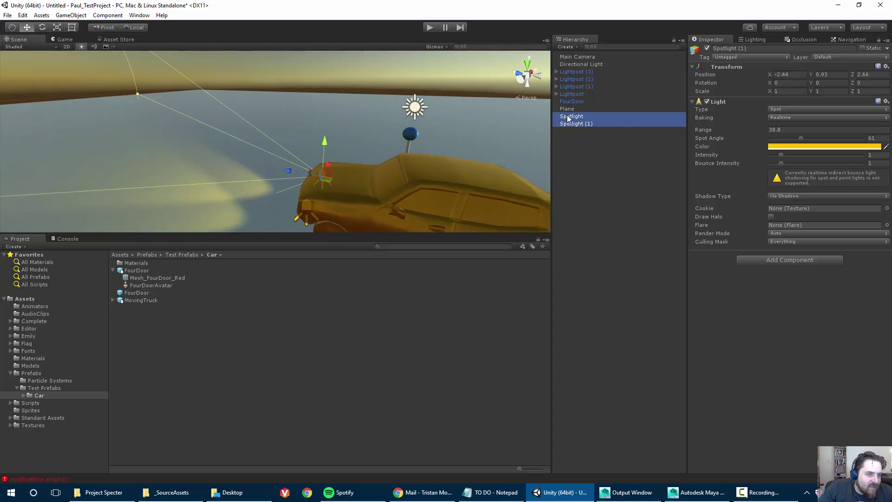
left_click_drag(567, 120, 567, 103)
Apply the FourDoor instance's changes, including both headlight spotlights, to its prefab.
left_click(572, 96)
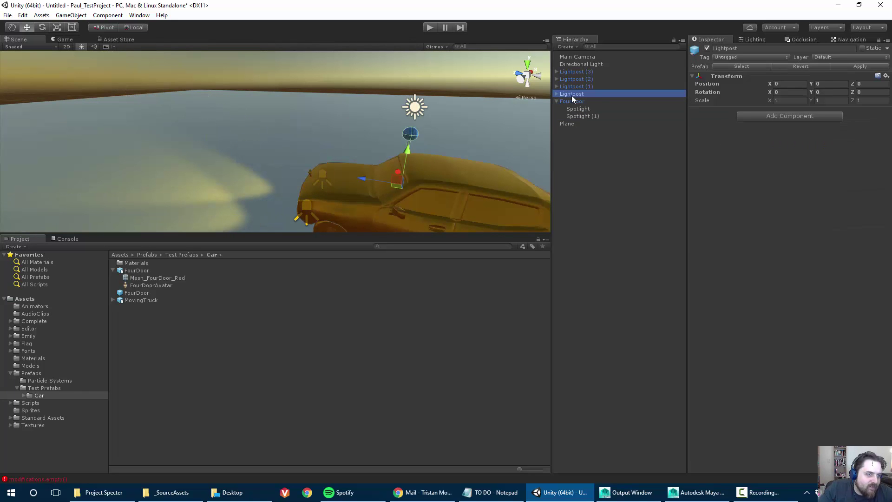
left_click(571, 101)
scroll(318, 125, "down", 3)
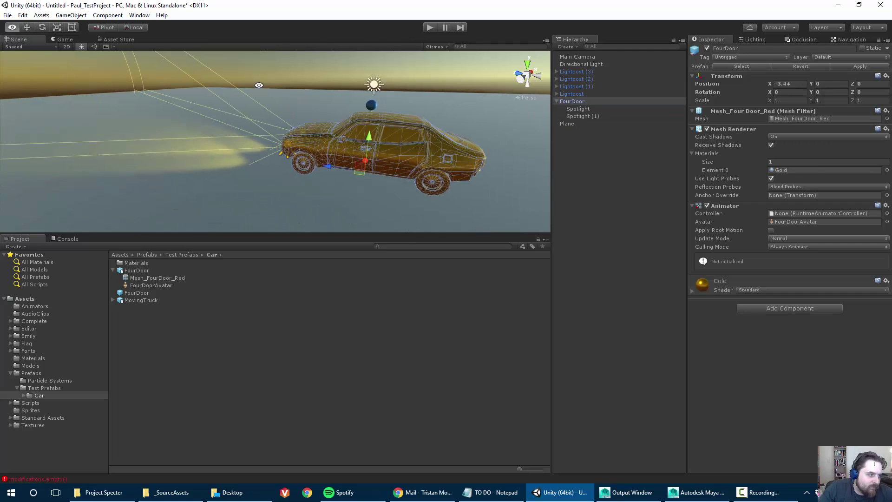
left_click(854, 67)
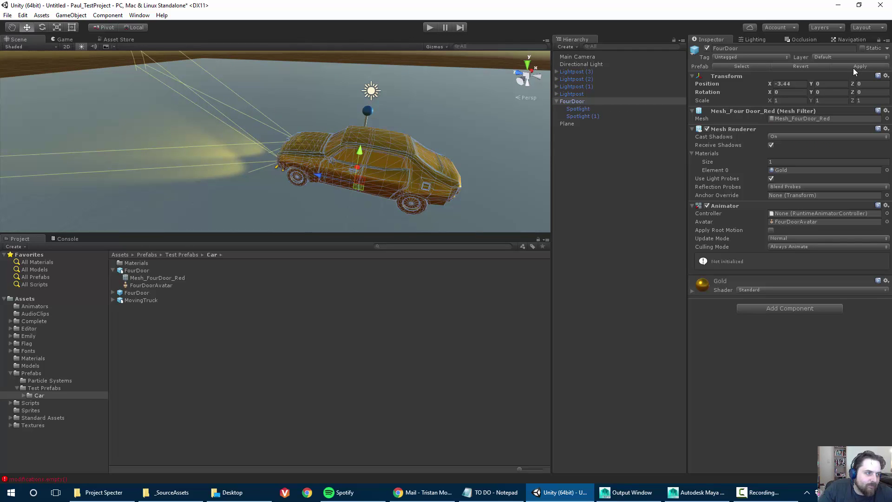
Place another instance of the FourDoor prefab in the scene, apart from the original car.
left_click_drag(128, 296, 388, 114)
left_click_drag(388, 114, 48, 77, "alt")
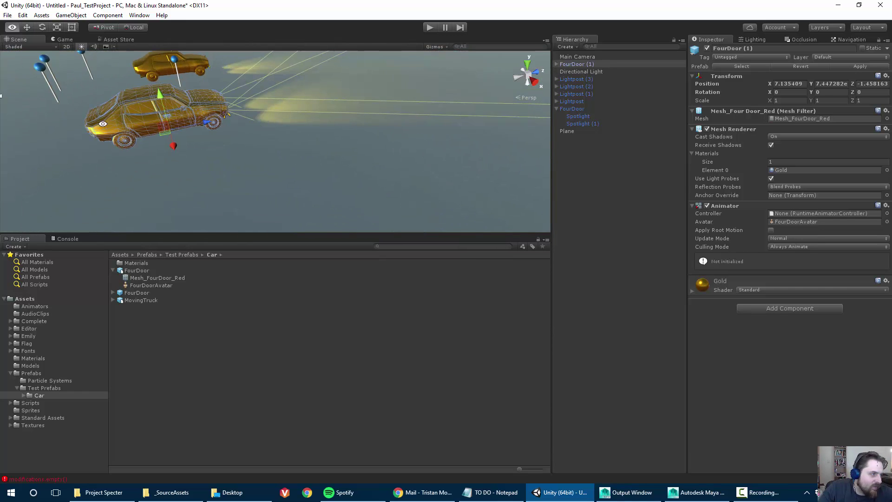
left_click(55, 95)
left_click_drag(144, 96, 305, 160, "alt")
left_click_drag(313, 165, 265, 113, "alt")
Select the original FourDoor car and examine its body and two headlight spotlights up close.
left_click(228, 112)
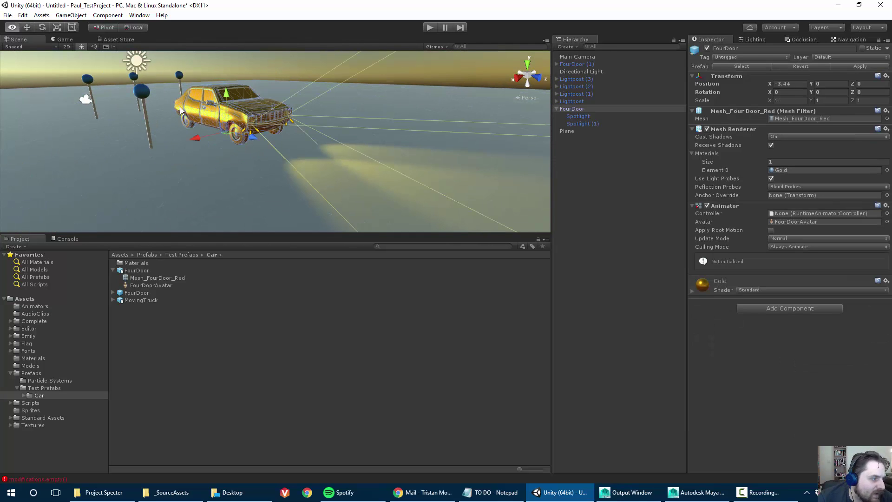
scroll(221, 125, "up", 12, "alt")
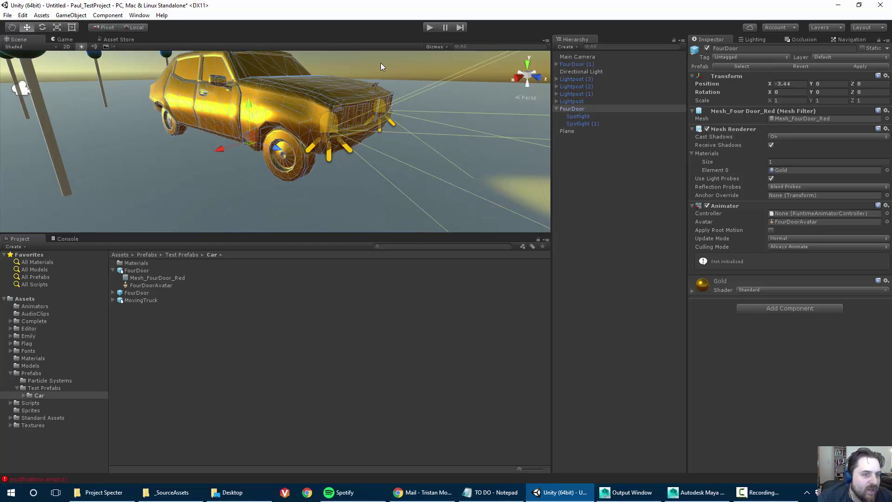
left_click_drag(365, 58, 353, 151, "alt")
middle_click_drag(354, 151, 234, 157, "alt")
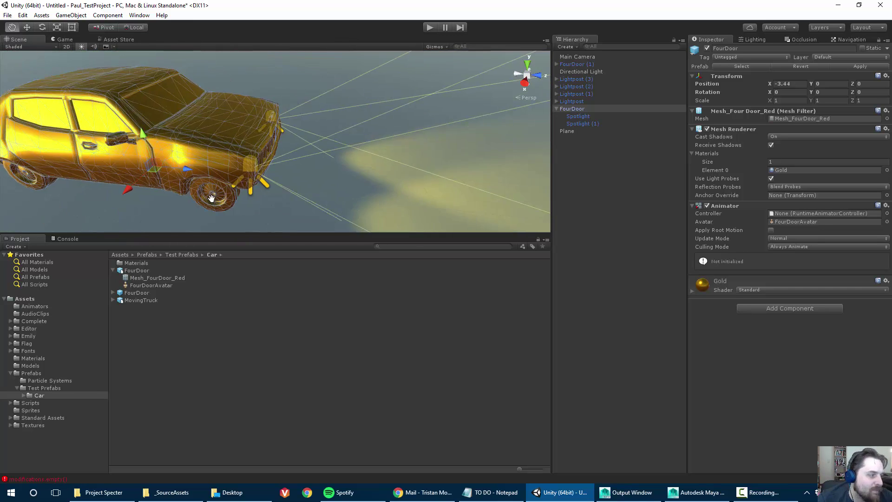
scroll(234, 157, "down", 12, "alt")
scroll(234, 157, "up", 6, "alt")
left_click_drag(234, 157, 173, 138, "alt")
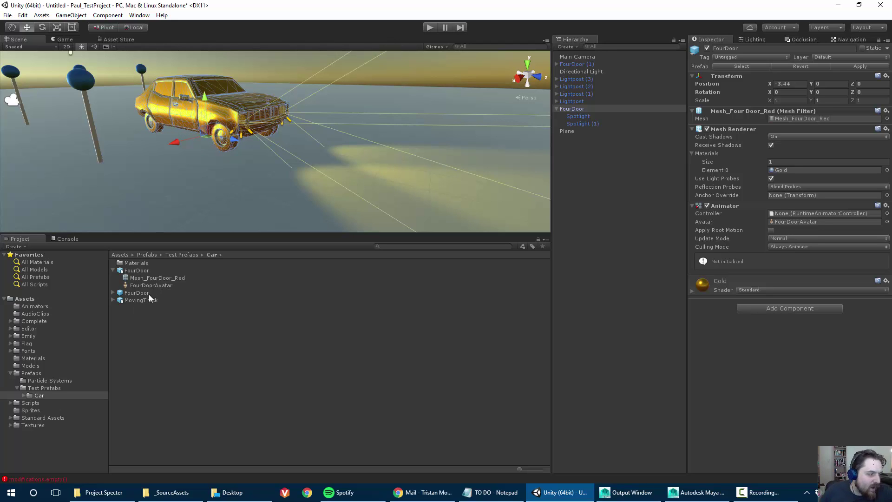
Place the MovingTruck model in the scene near the FourDoor car for comparison.
left_click(142, 305)
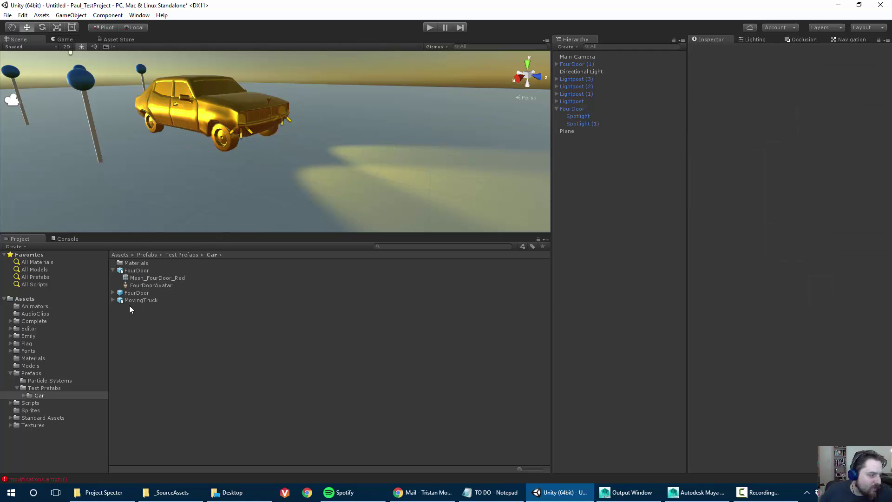
left_click_drag(133, 301, 254, 112)
scroll(287, 132, "down", 6)
left_click_drag(306, 132, 278, 143, "alt")
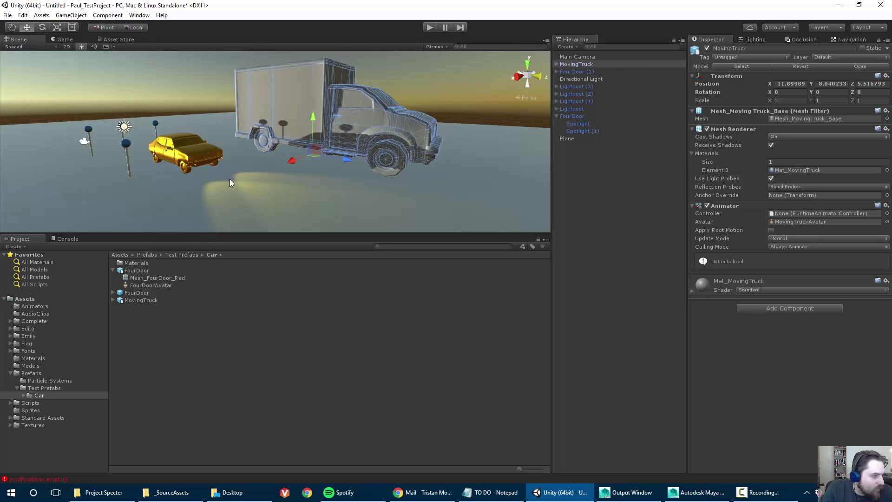
scroll(252, 119, "up", 5)
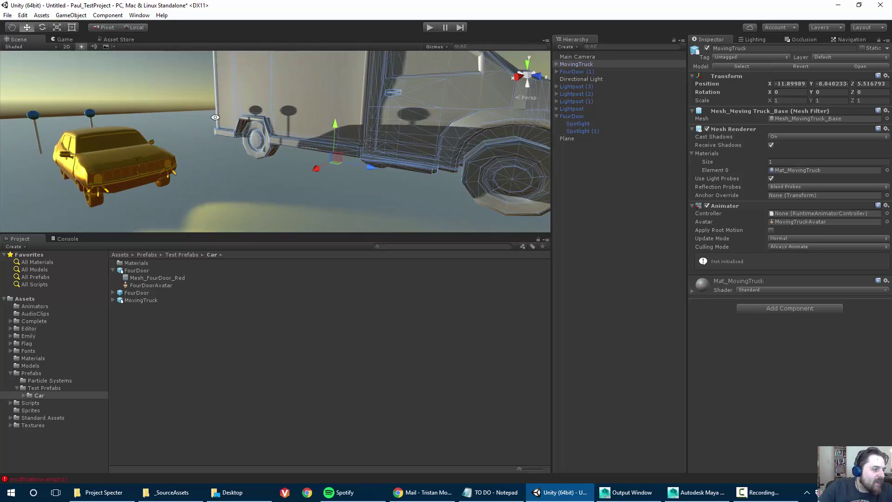
Compare the MovingTruck with the car, and delete the truck from the scene.
left_click_drag(216, 116, 172, 106, "alt")
key("s")
right_click_drag(171, 106, 222, 143)
mouse_move(358, 139)
left_mouse_down("alt")
mouse_move(295, 143)
mouse_move(360, 149)
left_mouse_up("alt")
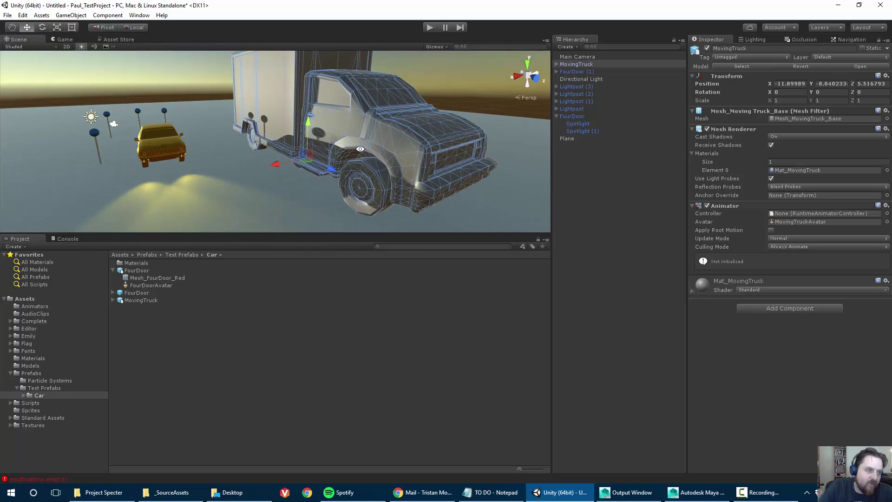
right_click_drag(297, 152, 293, 127)
key("Delete")
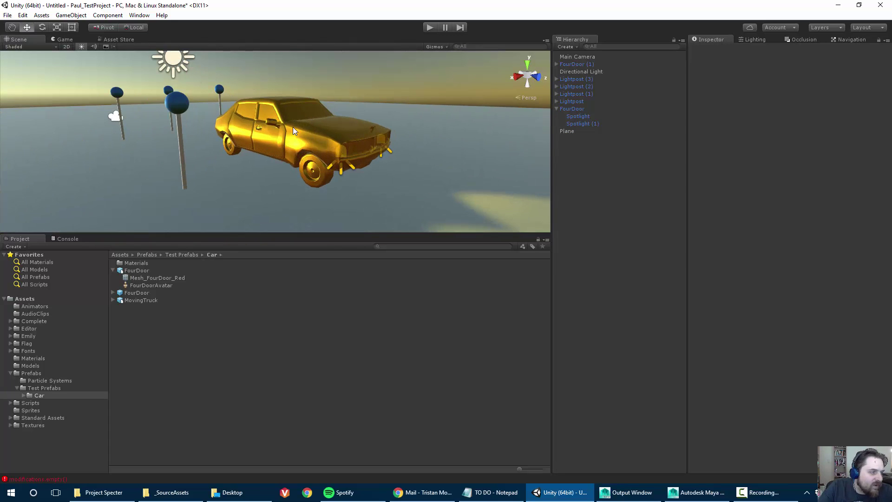
Replace the original FourDoor's mesh with Mesh_MovingTruck_Base and view the truck-shaped instance alongside the other car.
left_click(292, 127)
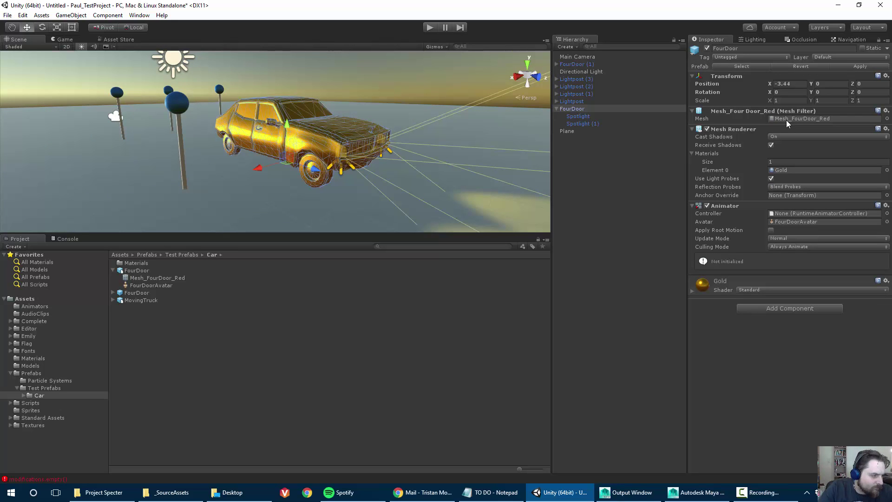
left_click(113, 300)
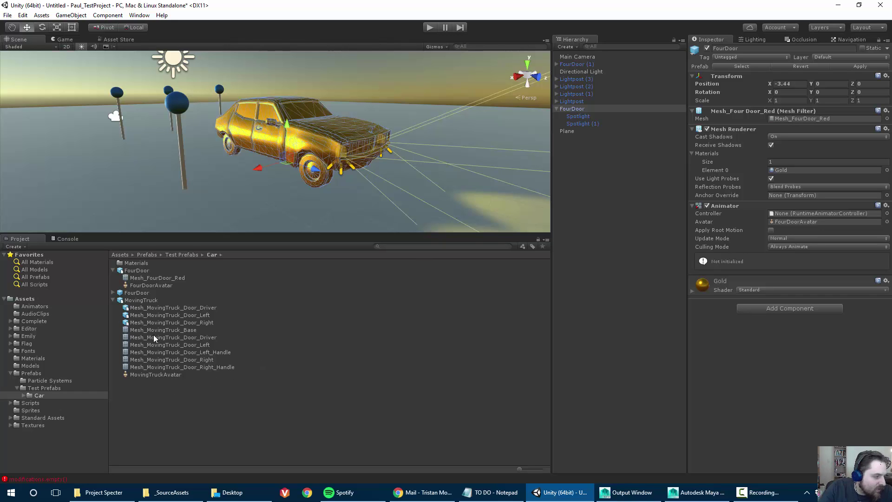
left_click_drag(142, 333, 793, 118)
right_click_drag(372, 112, 256, 91, "alt")
left_click_drag(257, 91, 379, 83, "alt")
scroll(196, 139, "up", 5, "alt")
scroll(299, 163, "up", 10, "alt")
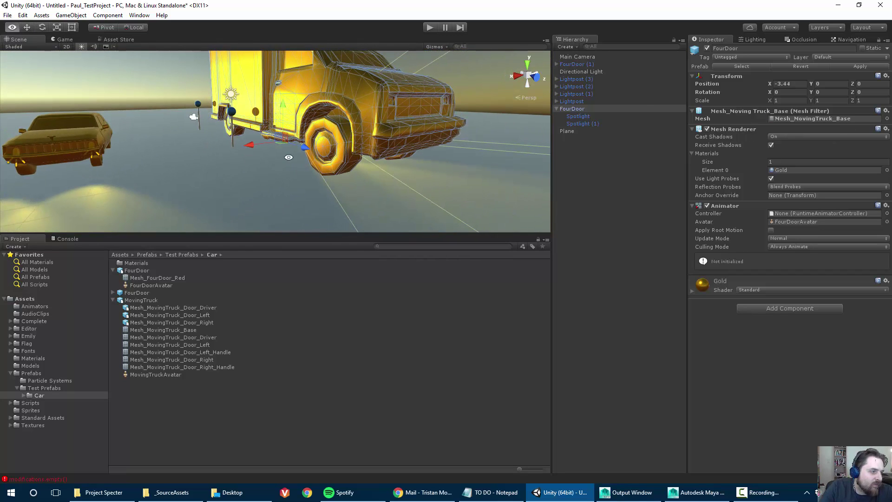
left_click_drag(397, 160, 395, 149, "alt")
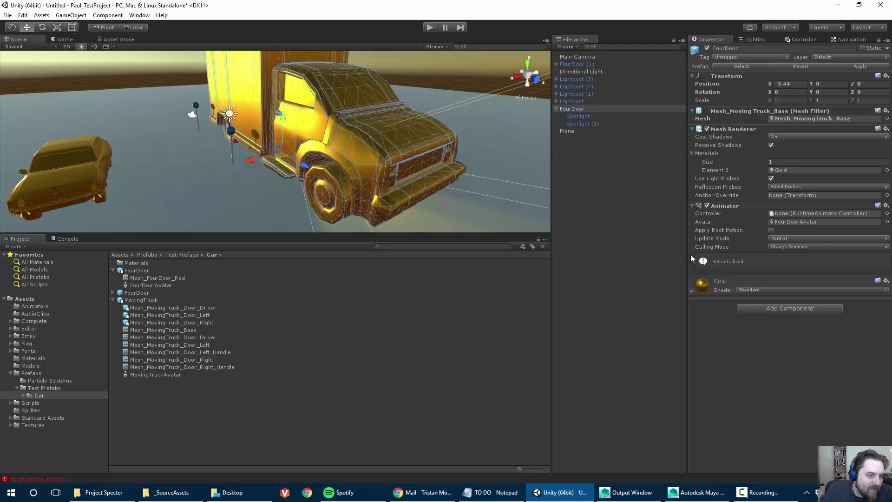
Review the Gold material's settings and undo the mesh replacement on the original FourDoor.
left_click(691, 284)
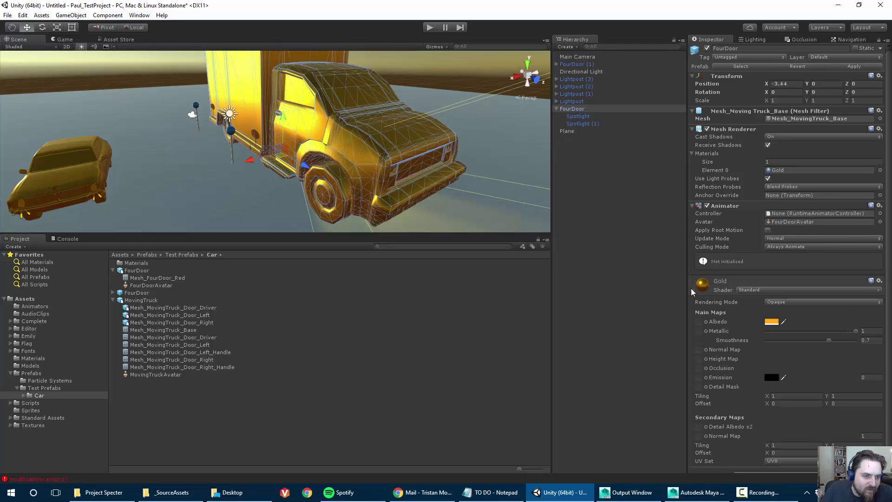
left_click(691, 290)
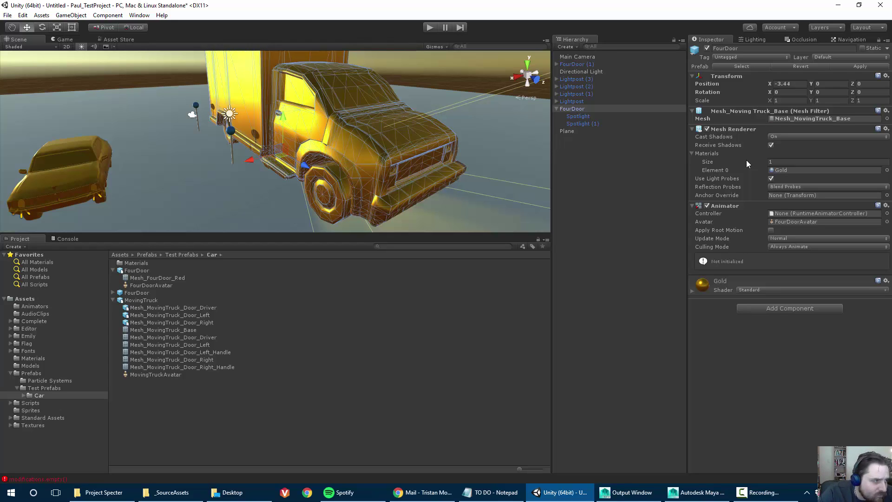
key("ctrl+z")
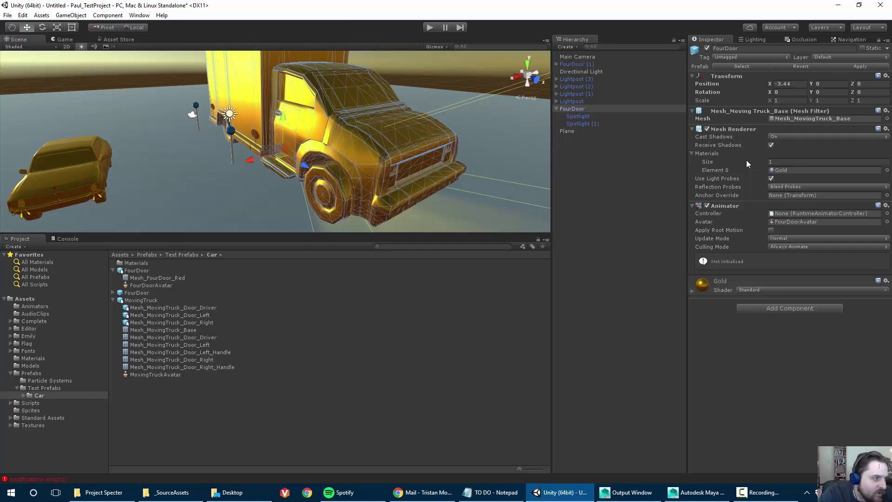
left_click(854, 65)
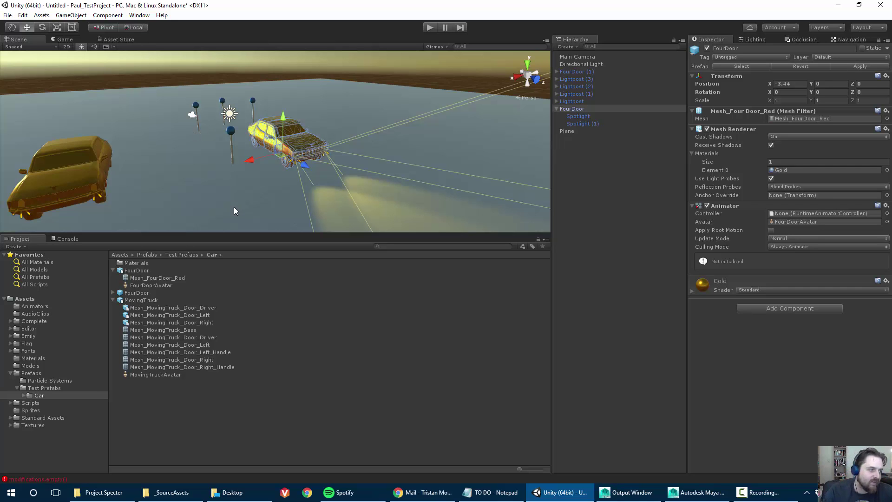
left_click_drag(219, 194, 264, 148, "alt")
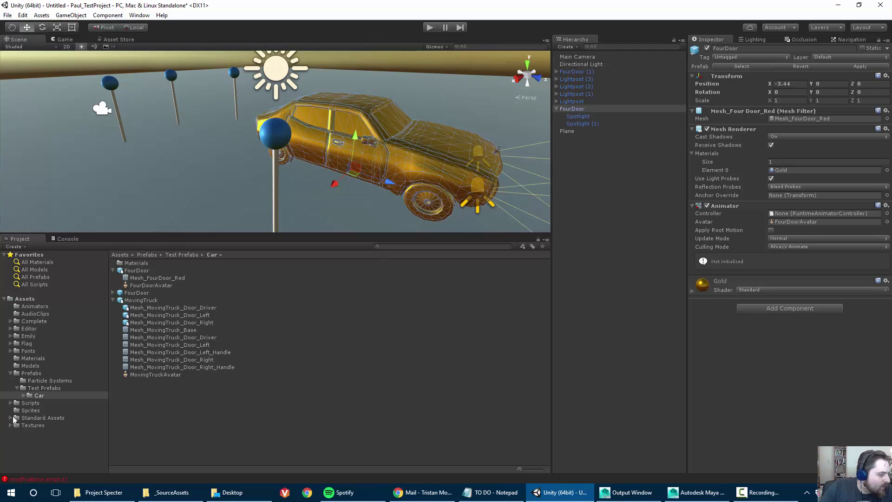
Open the CompleteMainScene scene from the Scenes folder inside Complete.
left_click(17, 322)
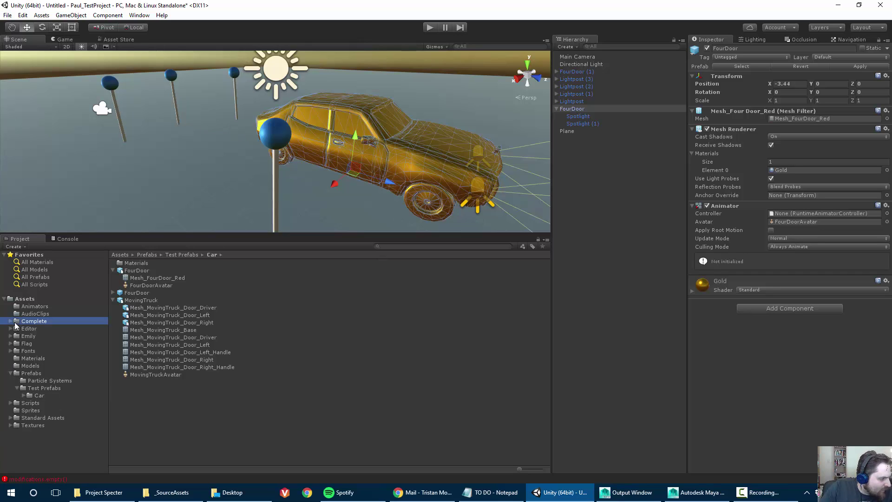
double_click(139, 286)
double_click(137, 270)
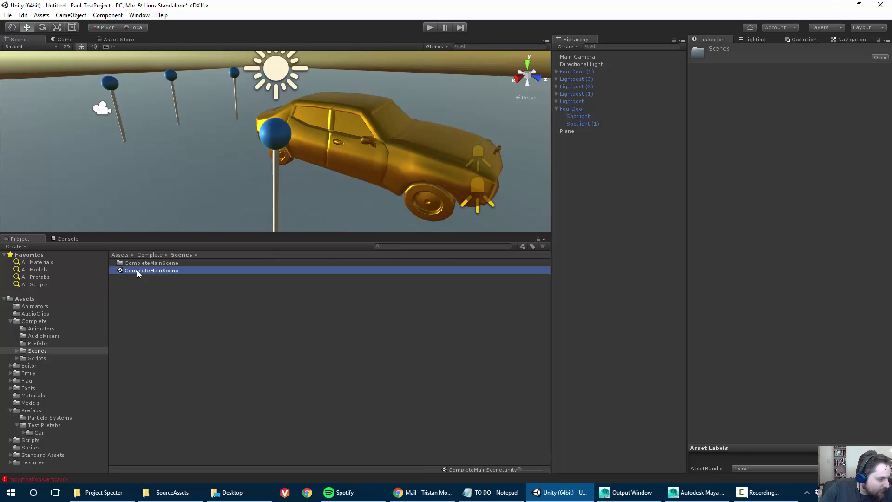
left_click(478, 271)
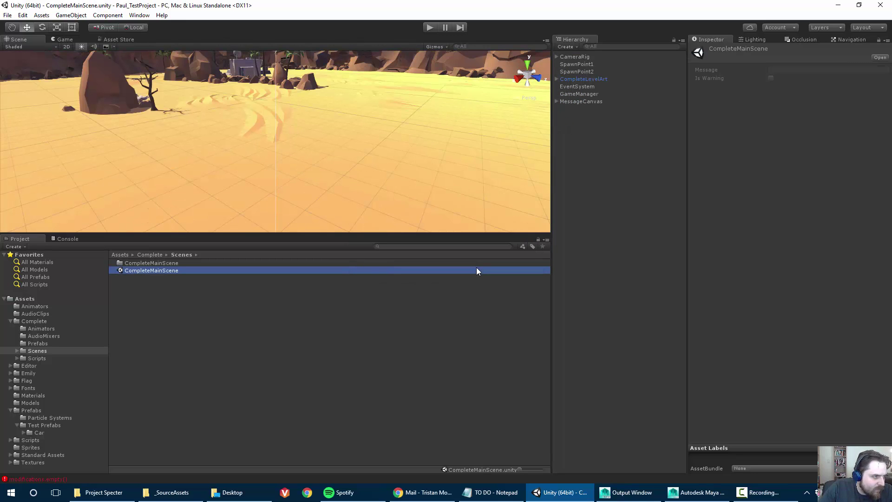
scroll(302, 153, "down", 4)
Run the scene and drive the blue tank around the buildings to the red tank.
left_click(436, 28)
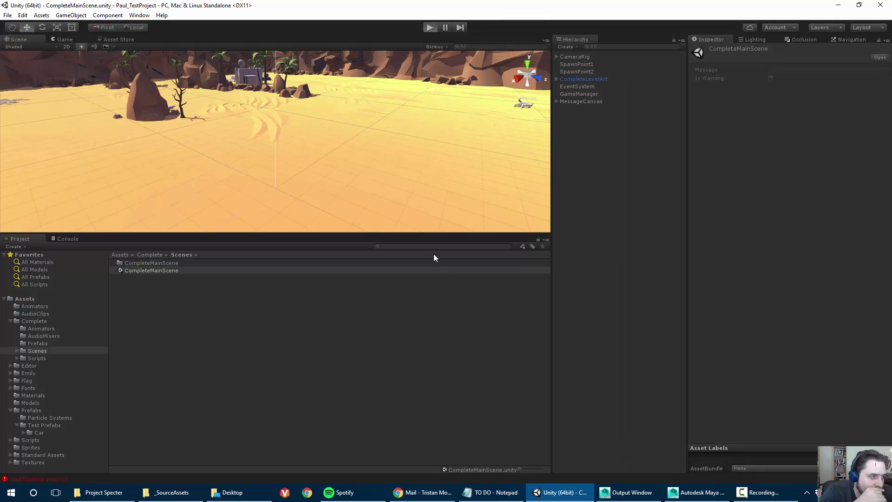
key("ctrl+p")
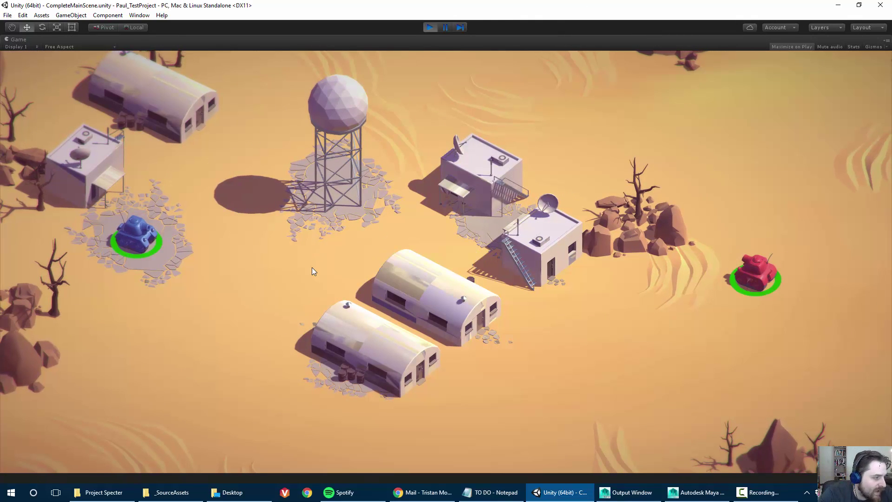
key("w")
key("d")
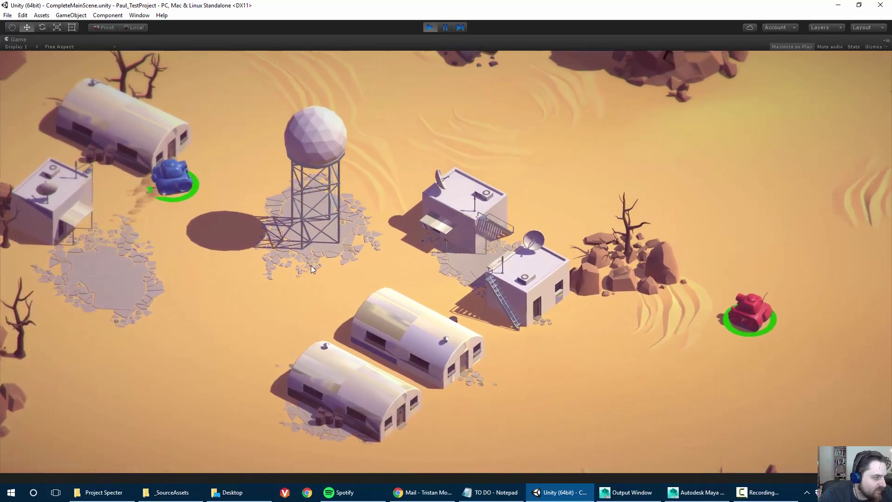
key("a")
key("d")
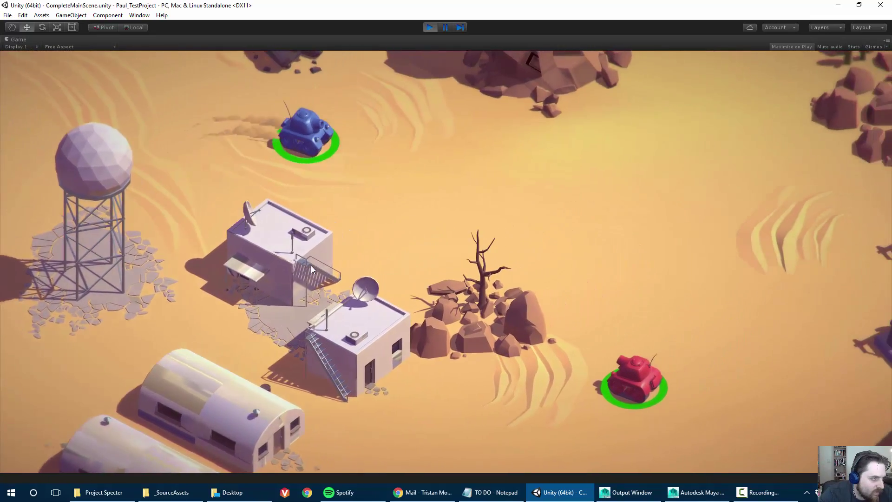
key("d")
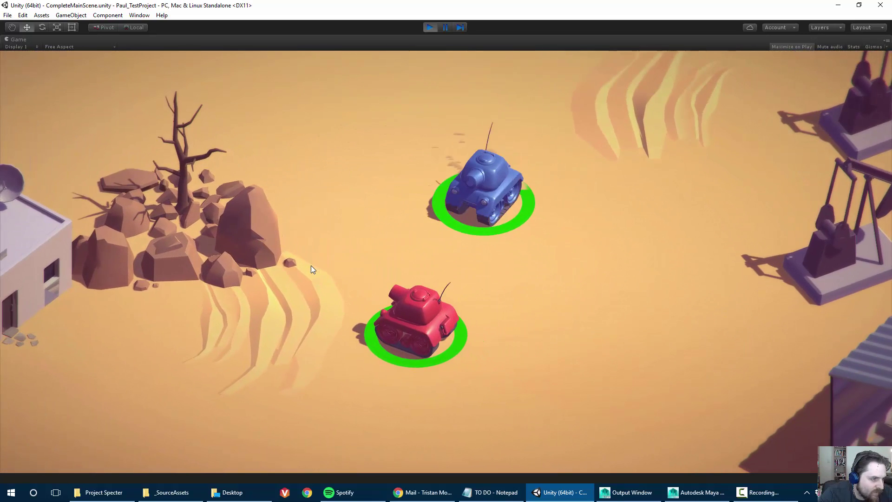
Aim and fire the blue tank's shells at the red tank to win the round, and stop the game.
key("space")
key("a")
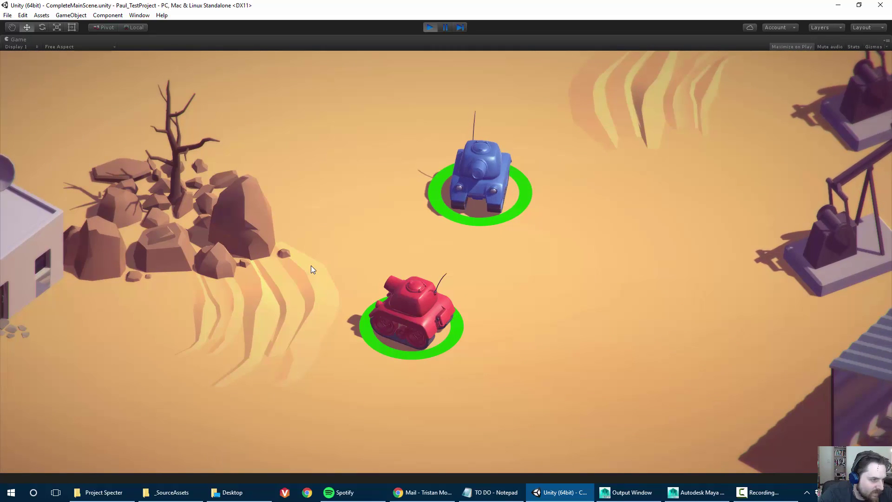
key("space")
key("d")
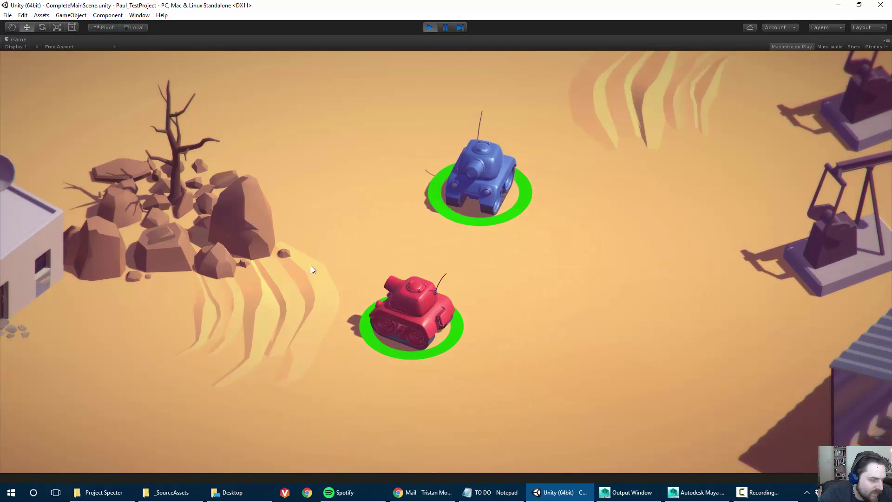
key("space")
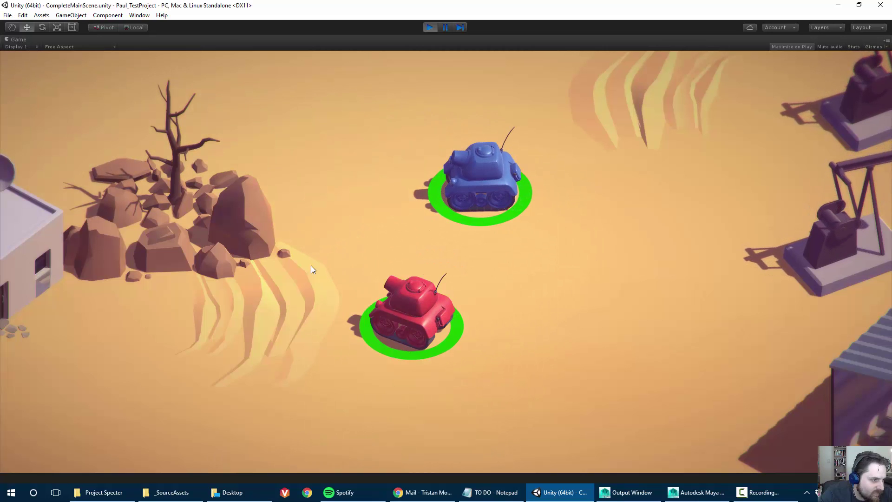
key("a")
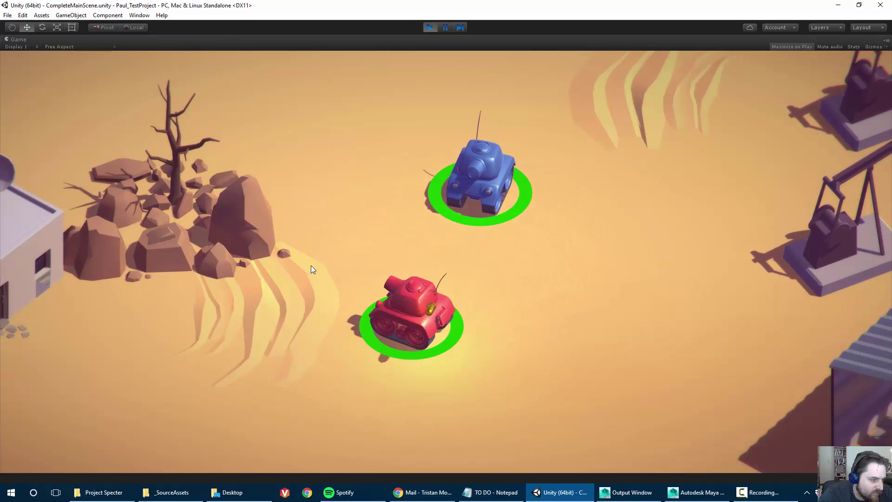
key("space")
key("s")
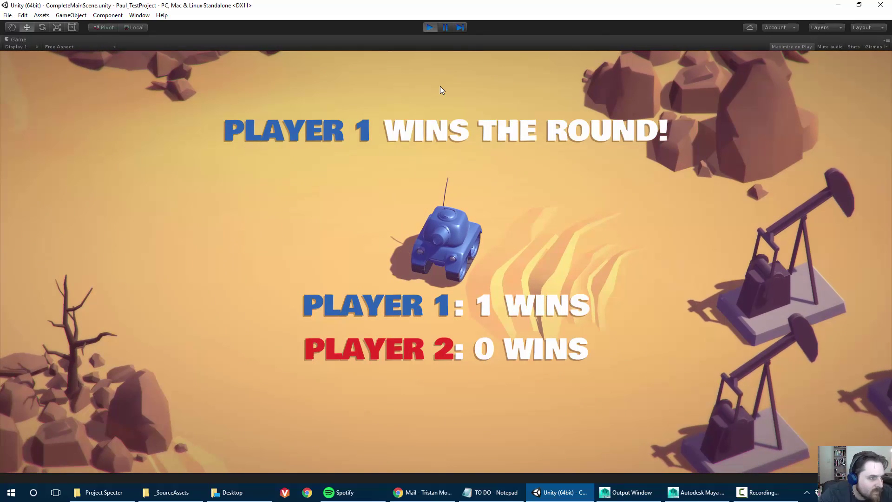
left_click(426, 28)
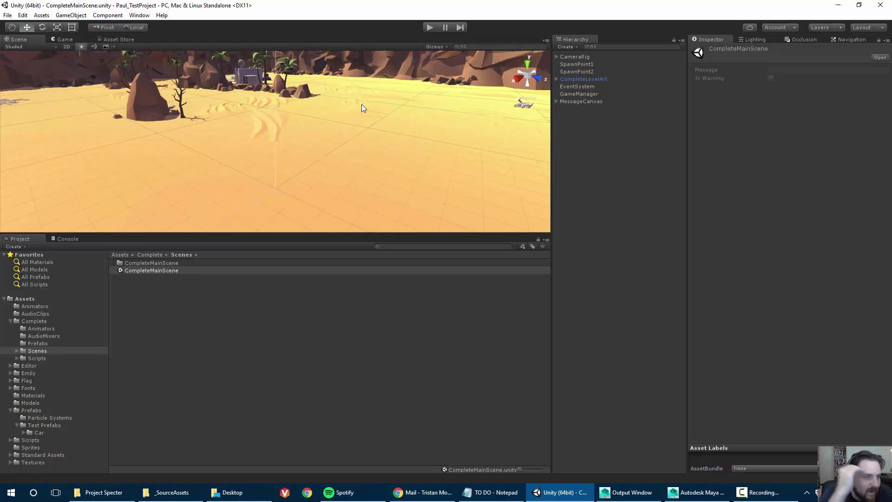
left_click_drag(236, 102, 269, 156, "alt")
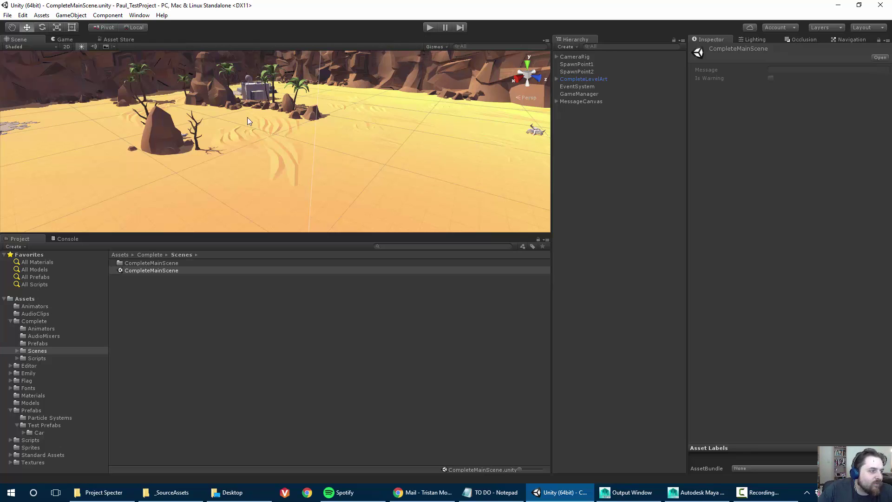
scroll(247, 117, "up", 4)
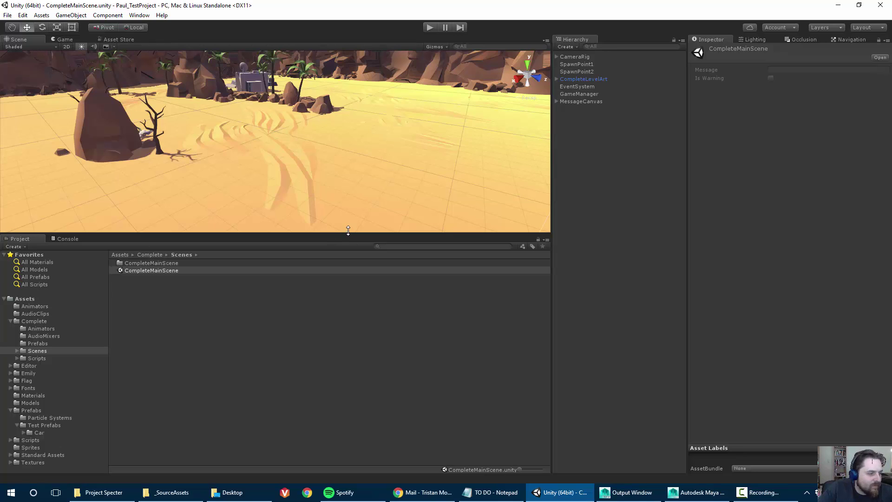
Search the project assets for "tank" and view the CompleteTank prefab's preview from the front.
left_click(393, 246)
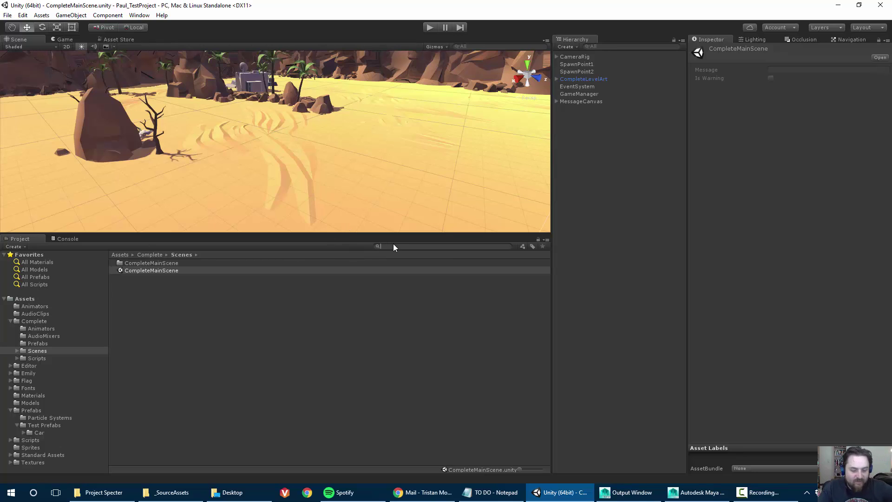
type("tank")
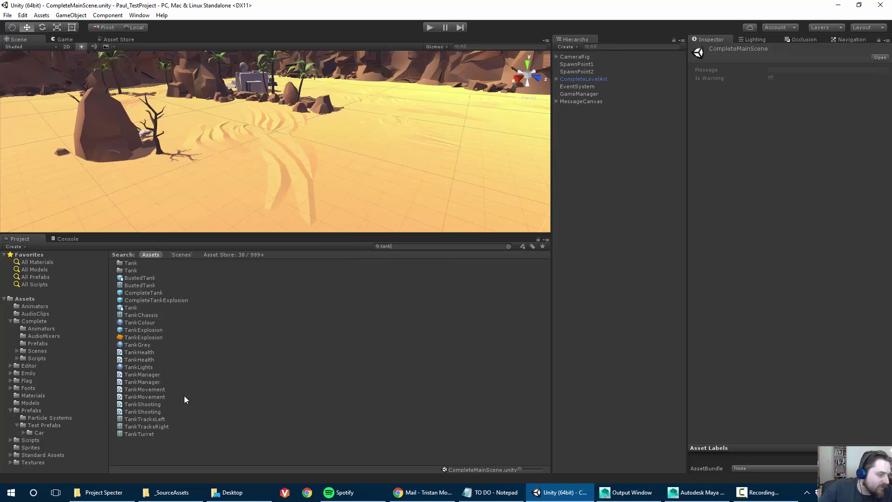
left_click(144, 293)
left_click_drag(767, 314, 728, 344)
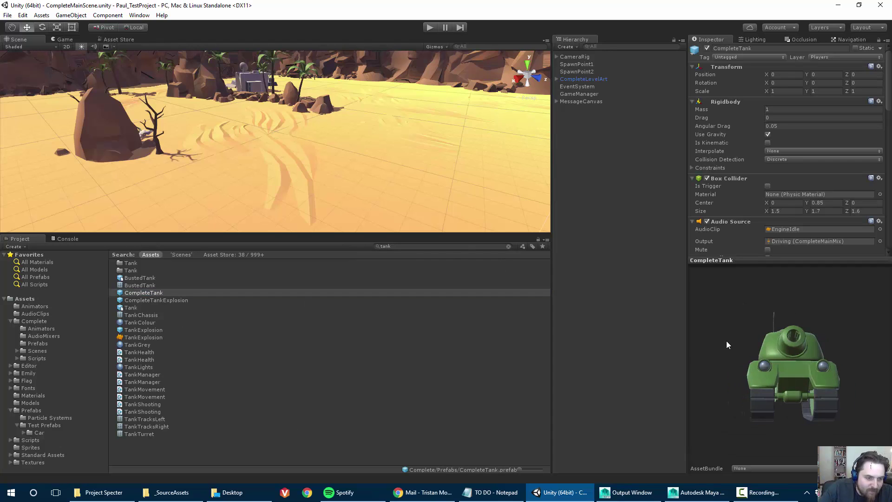
Locate the prefab assigned as the GameManager's Tank Prefab, and run the scene, pausing it during Round 1.
left_click(578, 94)
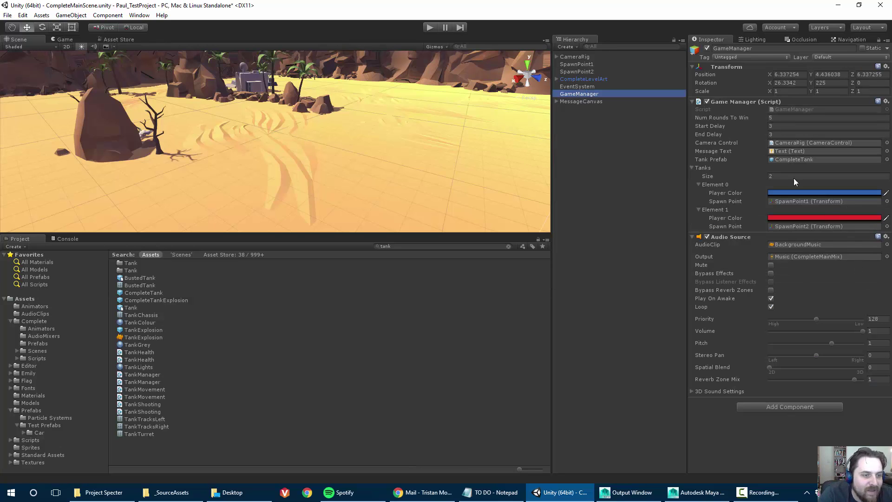
left_click(805, 162)
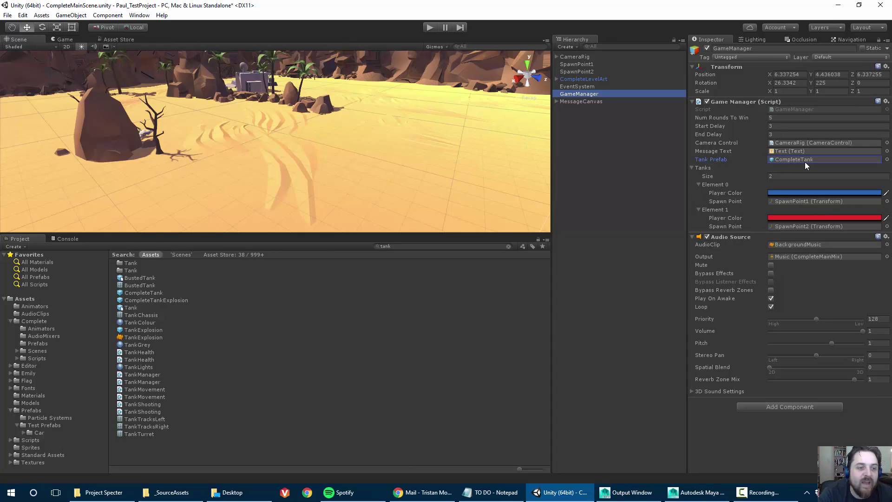
left_click(430, 27)
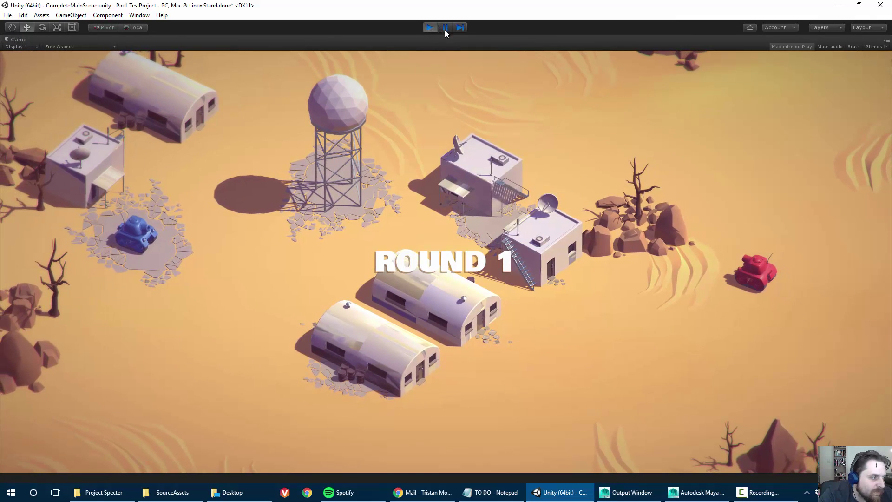
left_click(445, 30)
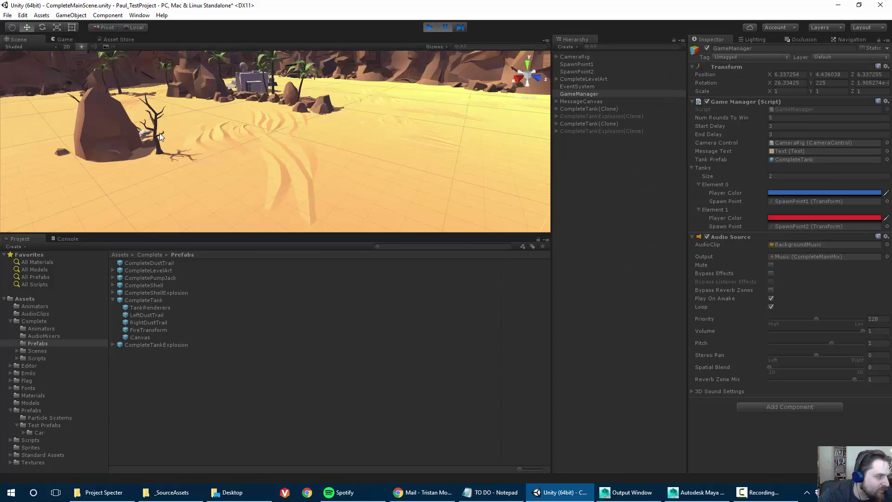
Find the spawned red tank in the paused scene and examine the components on its parent CompleteTank(Clone).
scroll(176, 133, "down", 10)
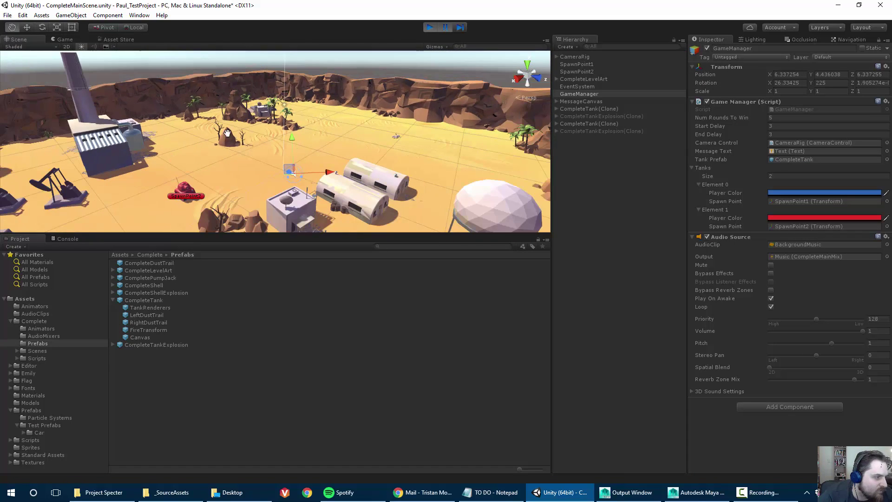
middle_click_drag(227, 133, 270, 160)
scroll(316, 95, "up", 5)
left_click(270, 160)
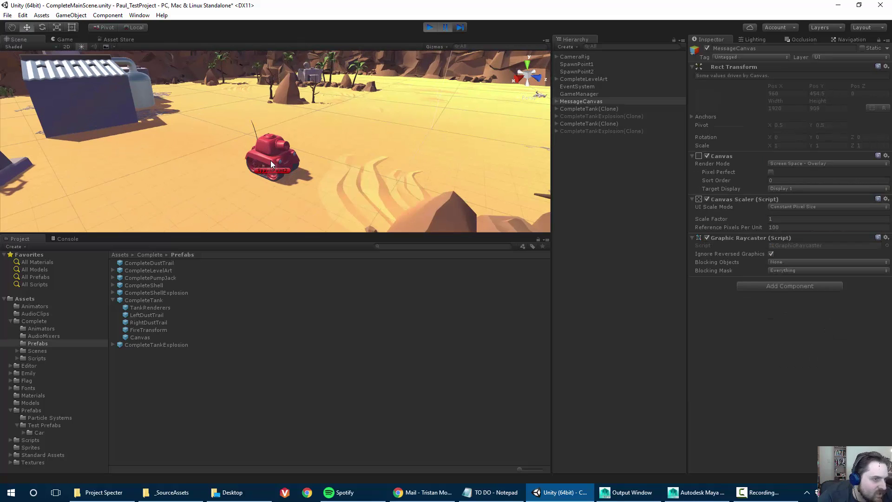
left_click(271, 161)
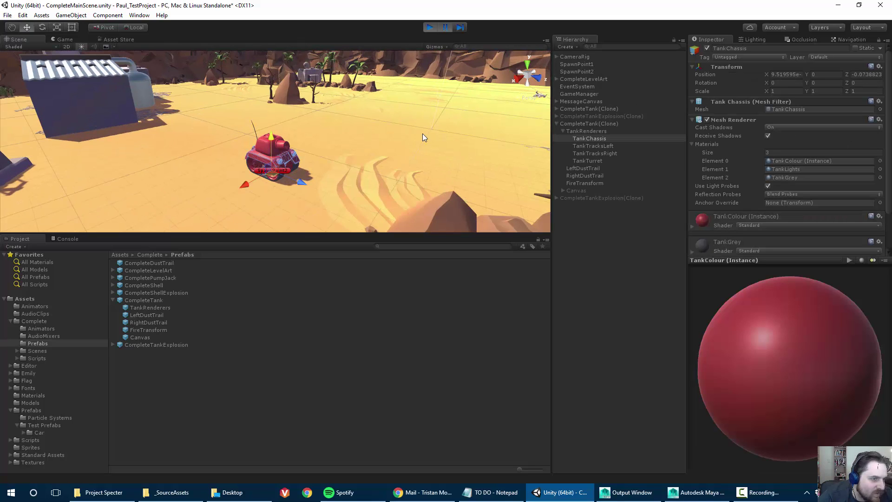
left_click(584, 132)
left_click(583, 123)
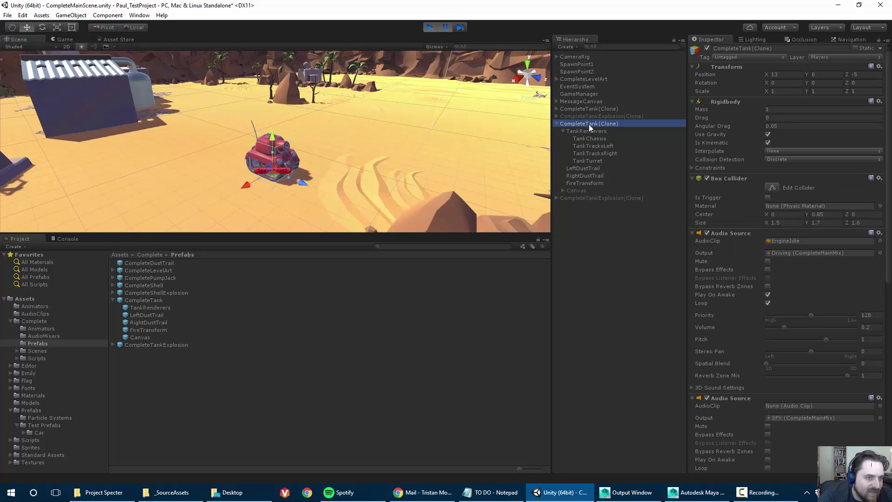
scroll(793, 259, "down", 10)
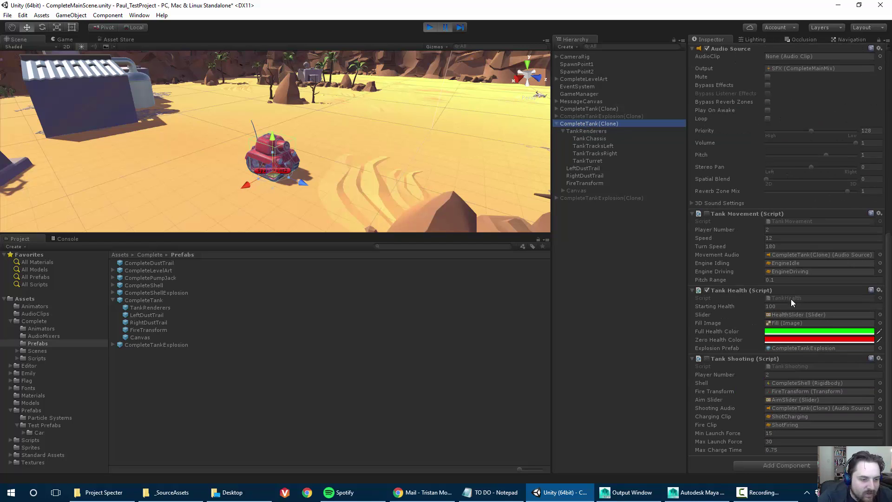
scroll(767, 398, "up", 15)
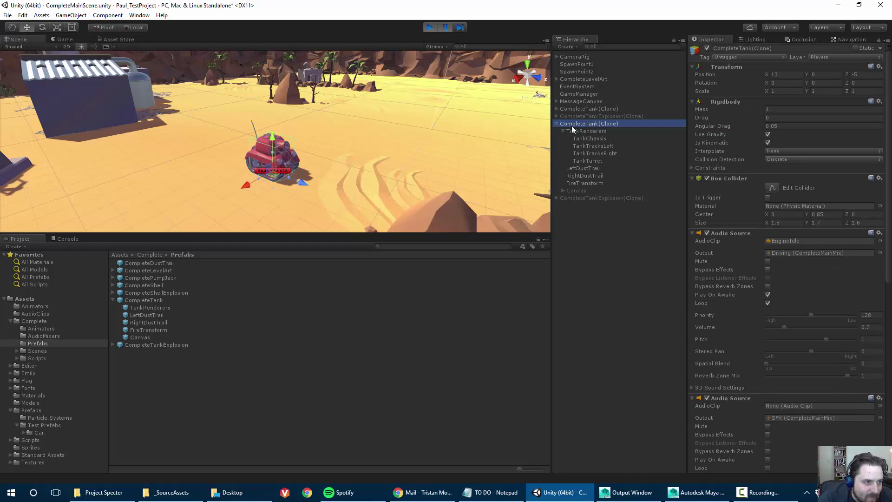
Search the project for "completetank", stop the game, and inspect the CompleteTank prefab's preview.
left_click(428, 244)
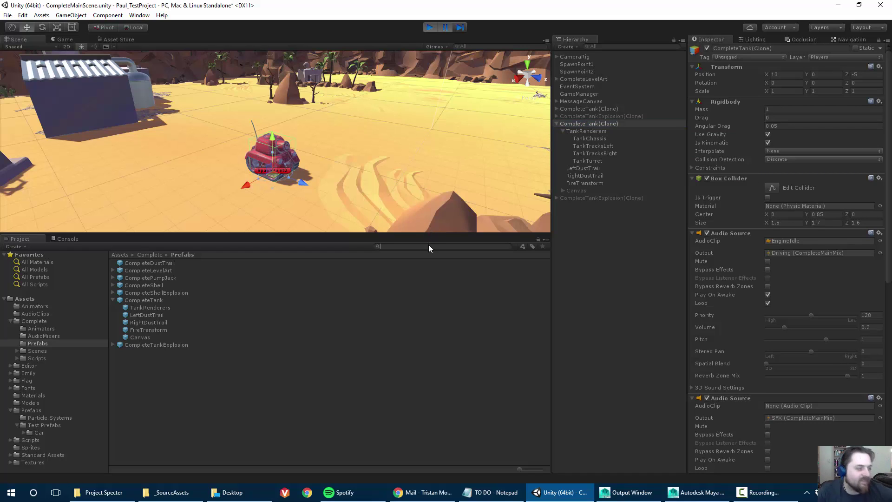
type("complete")
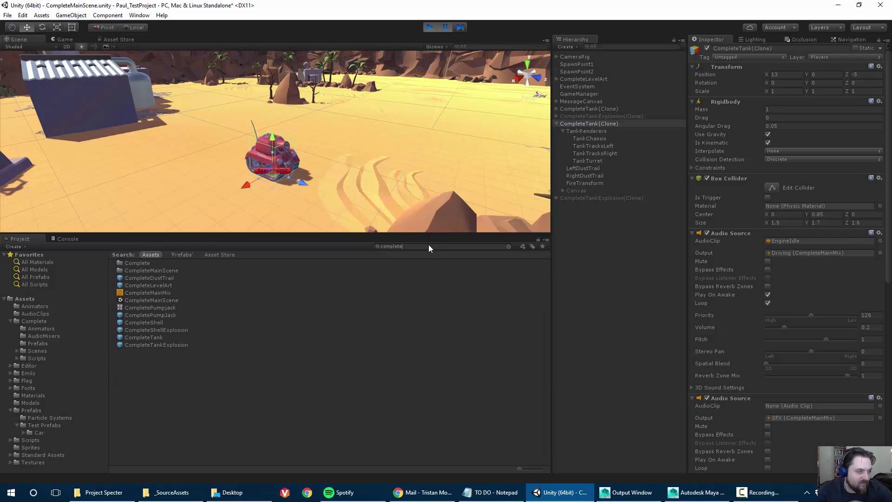
type("tank")
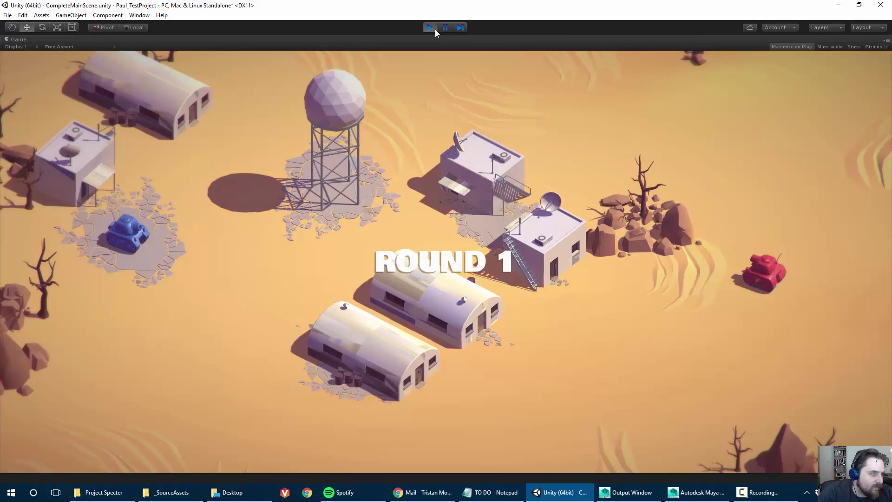
left_click(431, 27)
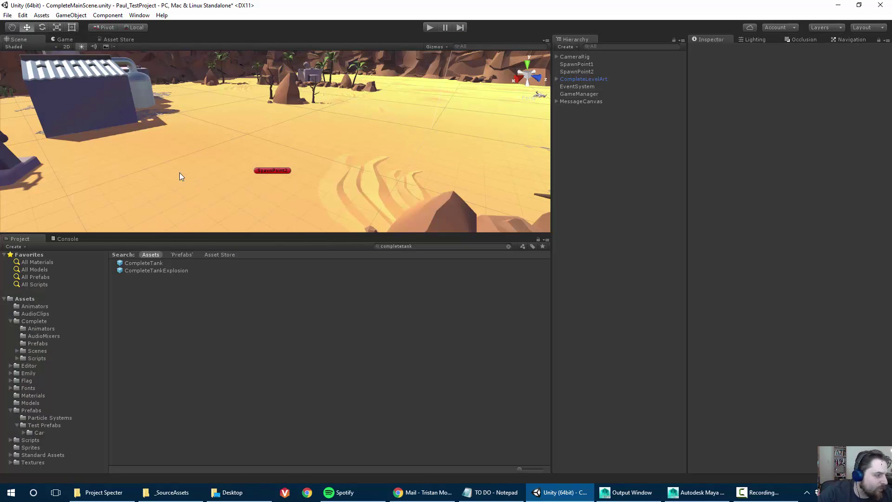
left_click(152, 263)
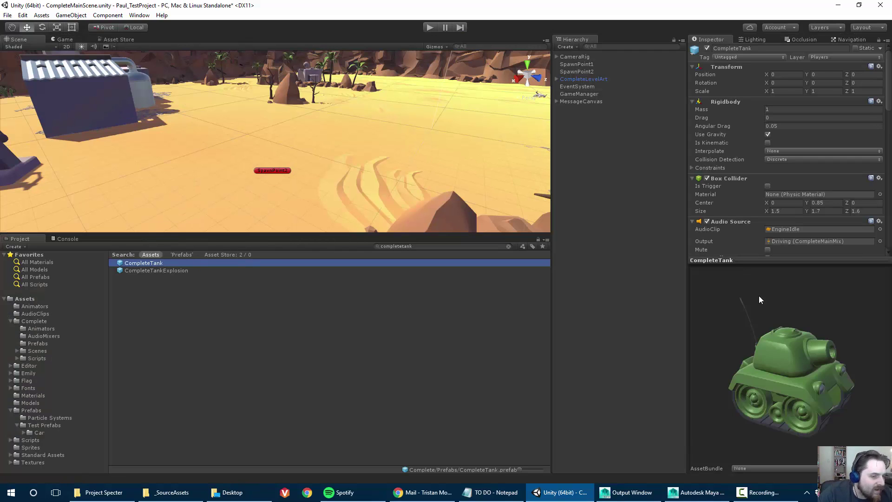
left_click_drag(750, 364, 671, 327)
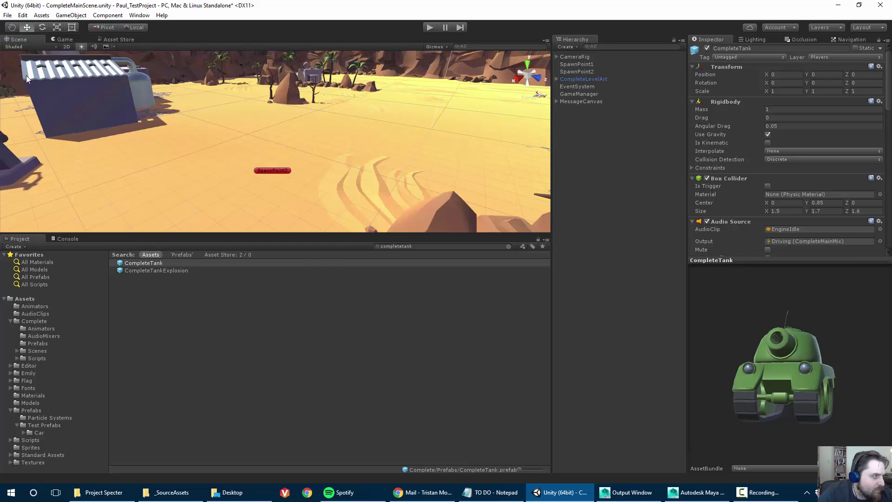
Create a new scene, discarding the changes to CompleteMainScene.
left_click(7, 15)
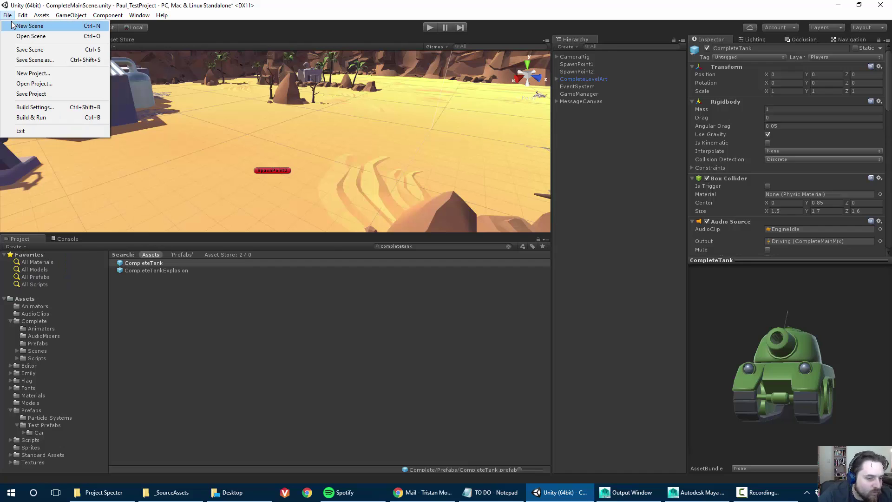
left_click(28, 26)
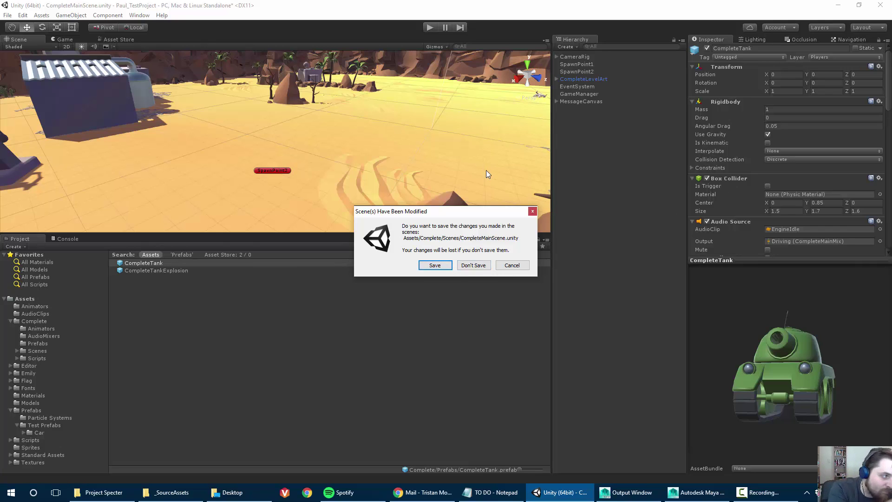
left_click(473, 265)
Add the CompleteTank prefab to the new scene's hierarchy and frame it in the Scene view.
left_click_drag(143, 263, 593, 91)
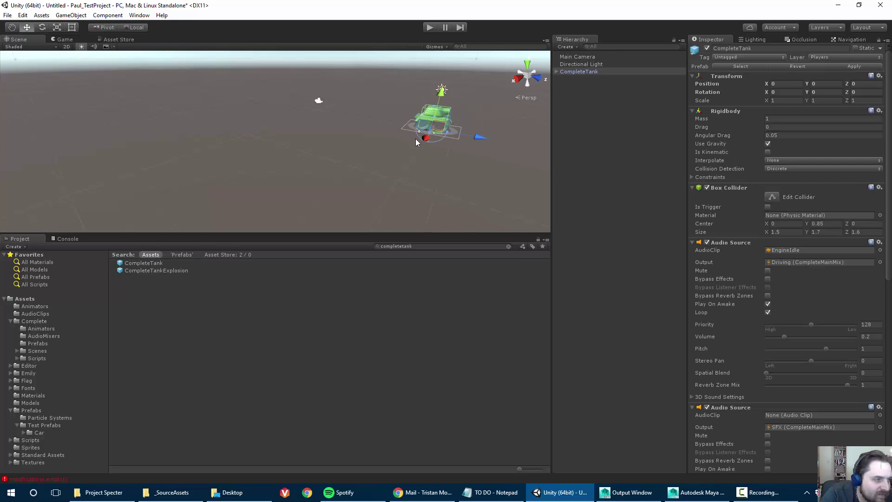
key("f")
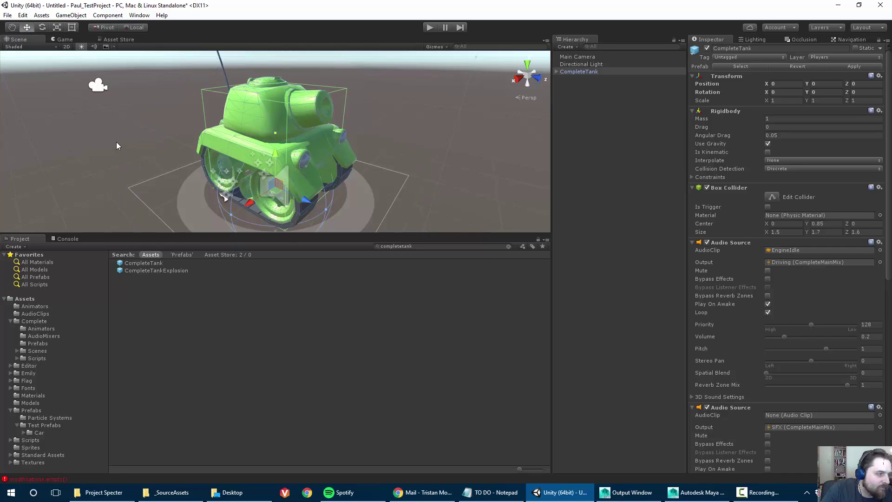
scroll(136, 151, "up", 1)
left_click_drag(136, 151, 113, 112, "alt")
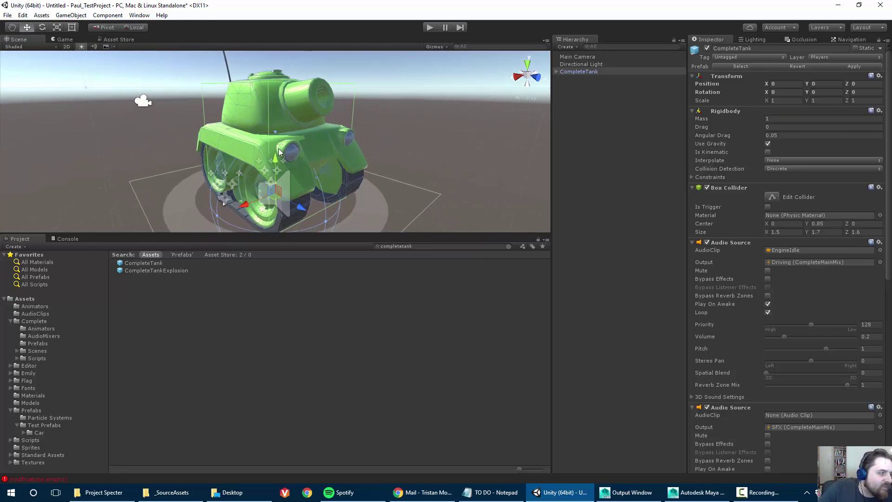
Expand the CompleteTank object and its TankRenderers group to show the child parts.
left_click(557, 72)
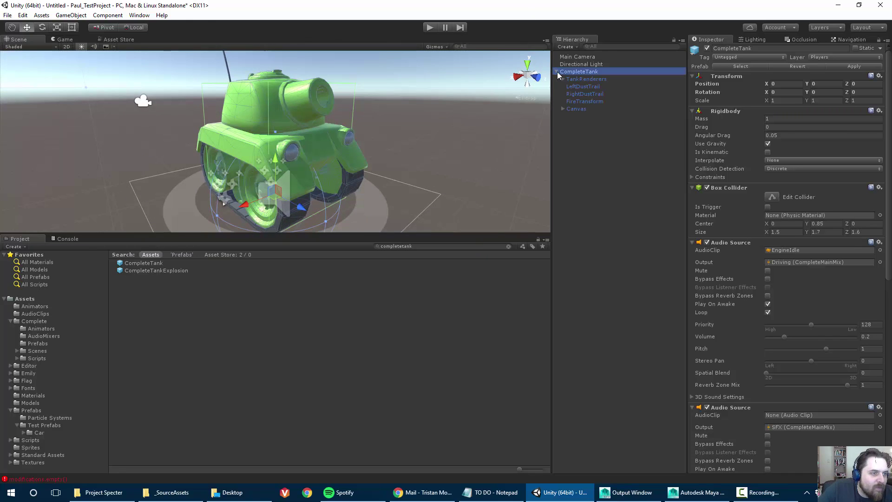
left_click(574, 80)
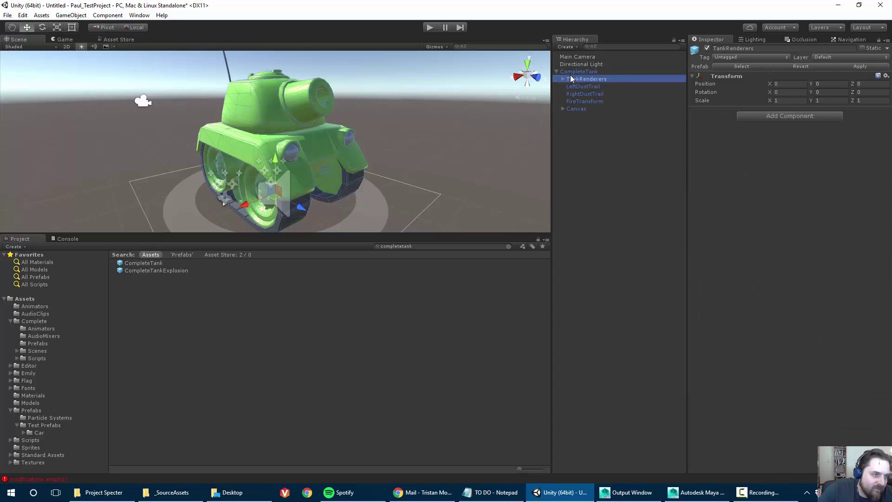
left_click(571, 74)
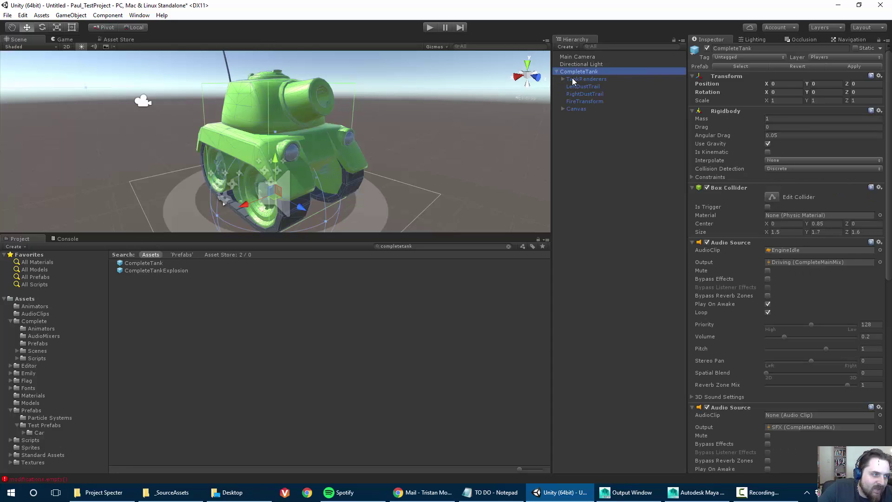
left_click(572, 77)
left_click(565, 78)
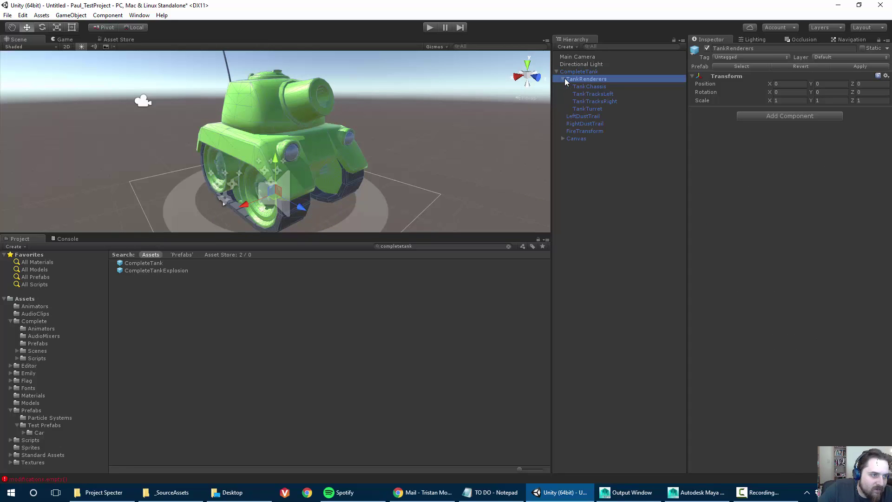
Examine the separate meshes and materials of TankChassis, TankTracksLeft, TankTracksRight and TankTurret.
left_click(590, 89)
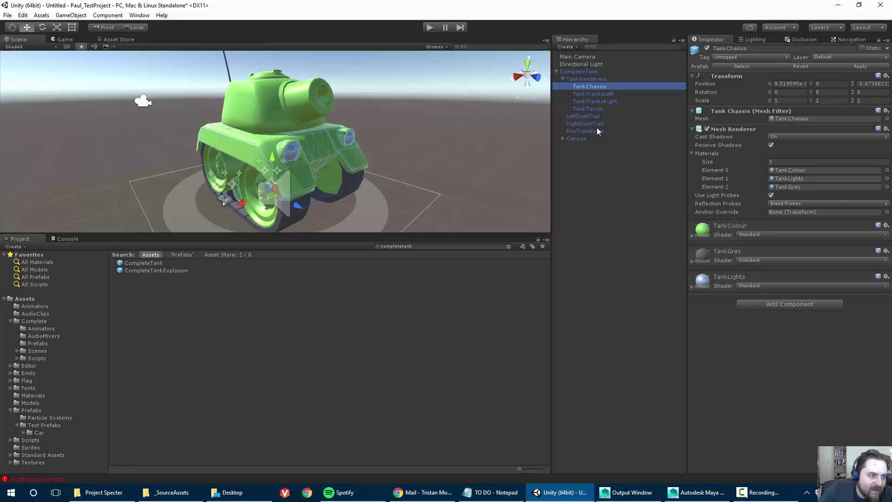
left_click(591, 95)
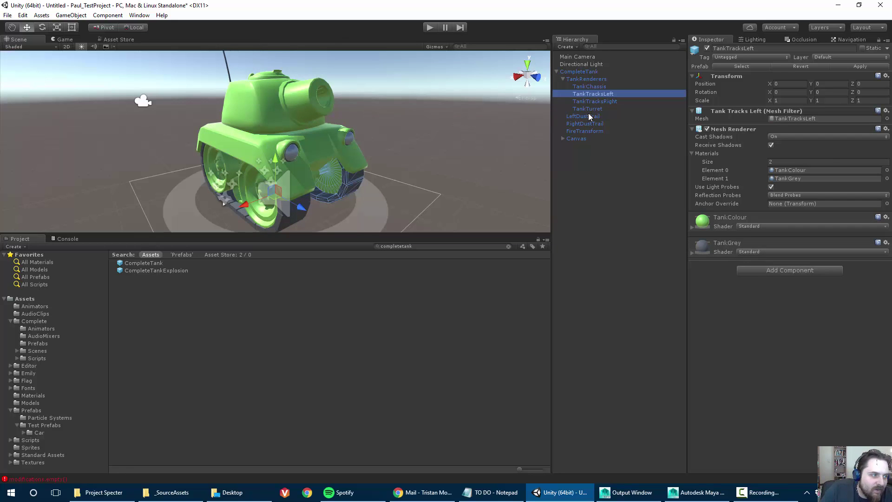
key("Up")
key("Down")
key("Up")
left_click(605, 95)
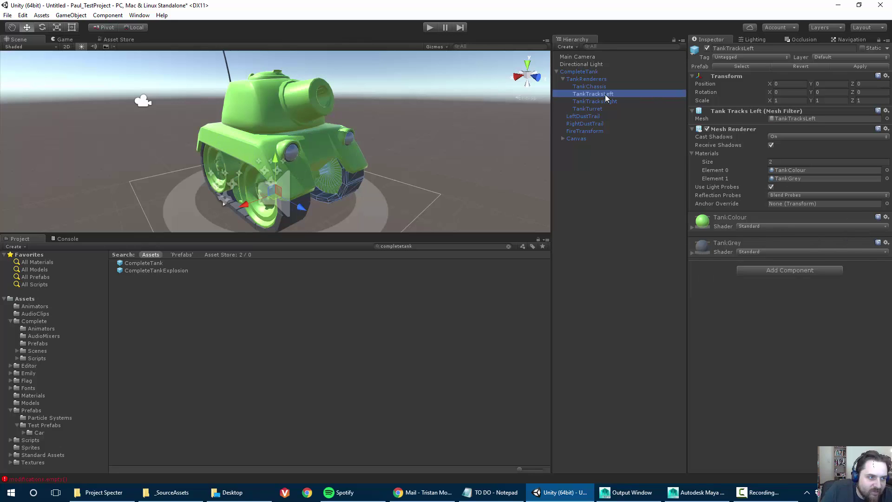
left_click(600, 102)
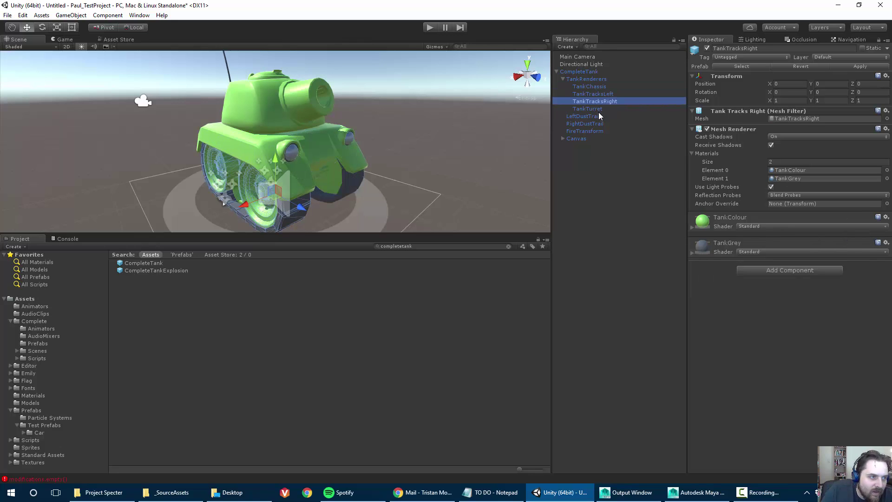
left_click(596, 108)
key("Up")
key("Up")
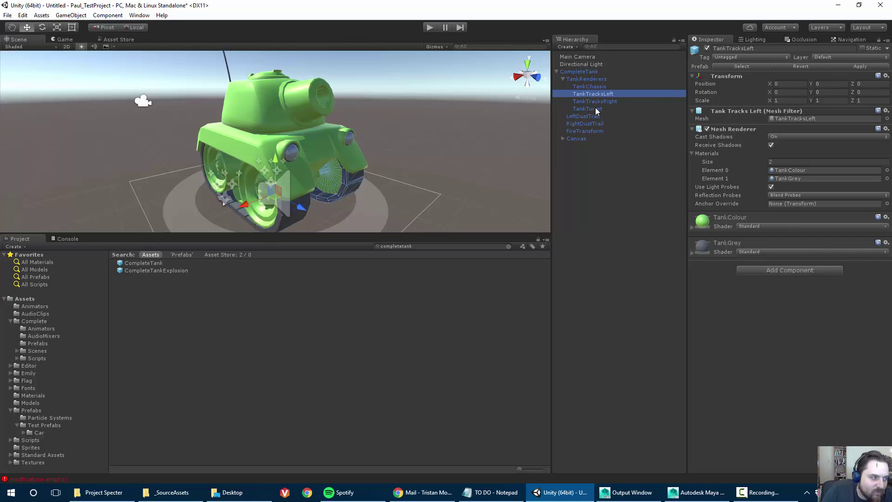
key("Down")
key("Down")
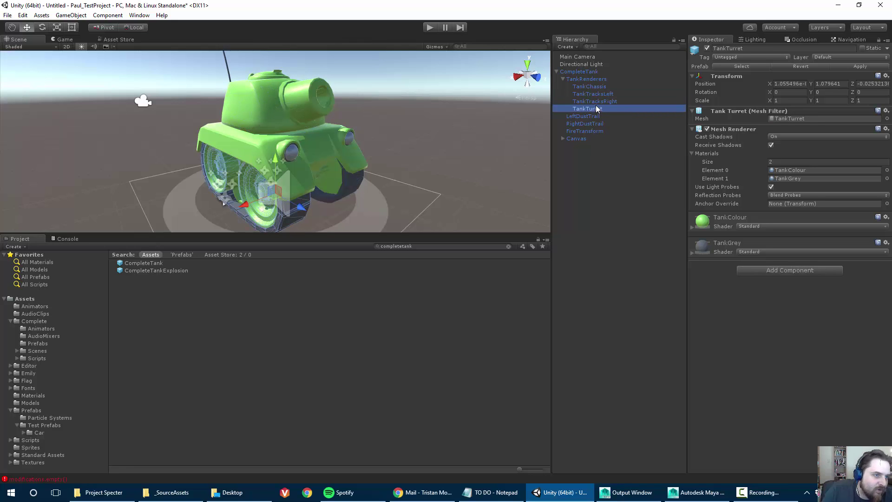
key("Up")
key("Up")
key("Up")
key("Down")
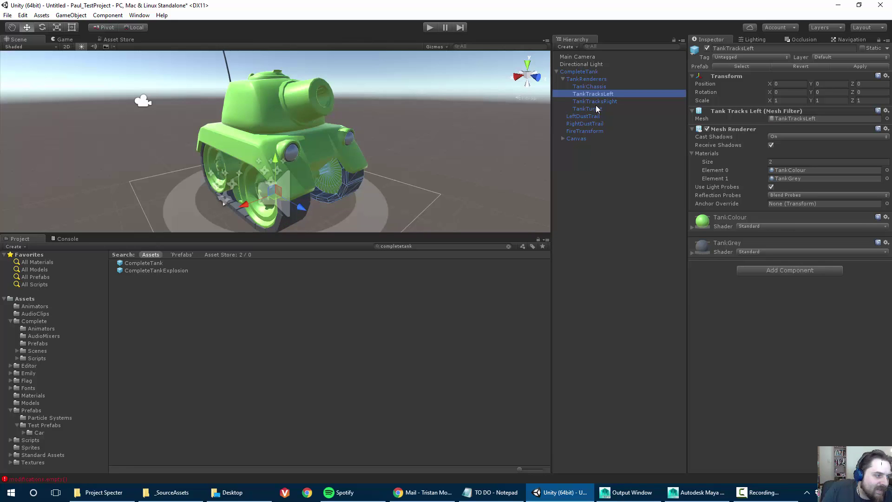
Delete TankChassis, TankTracksLeft, TankTracksRight and TankTurret from TankRenderers, accepting the break of the prefab instance.
scroll(208, 164, "down", 6)
left_click_drag(202, 153, 197, 172, "alt")
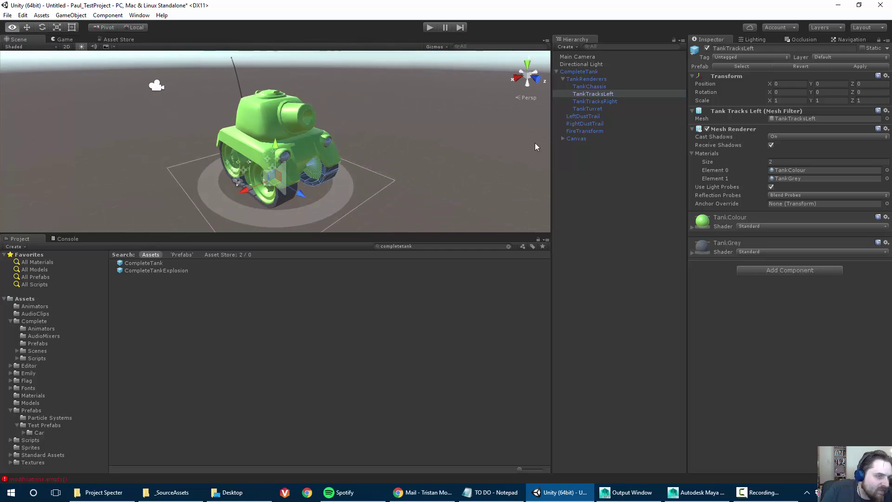
left_click(589, 88)
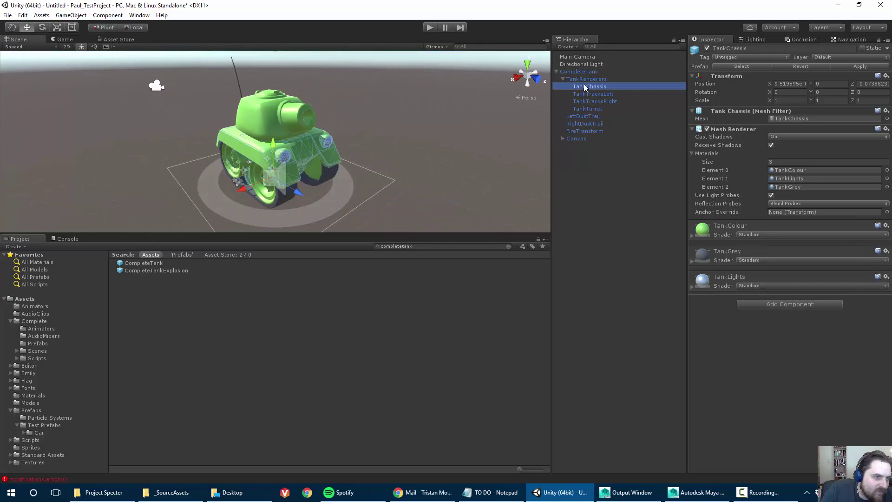
left_click(581, 109, "shift")
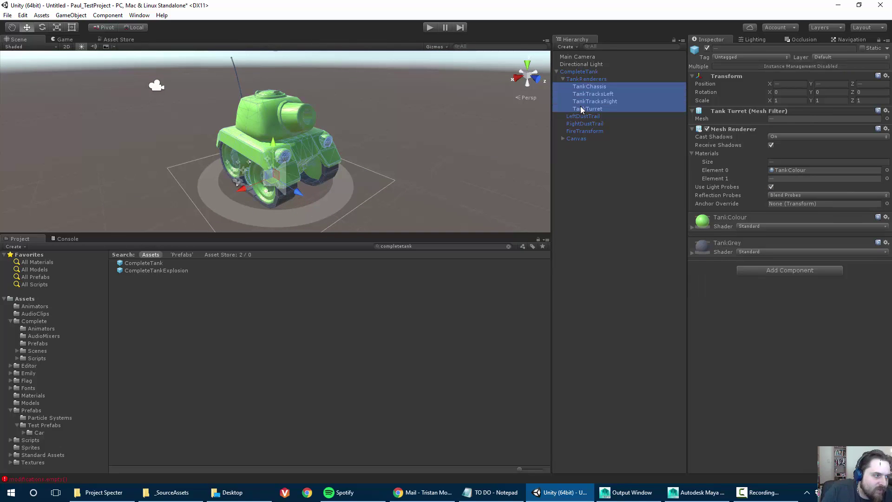
key("Delete")
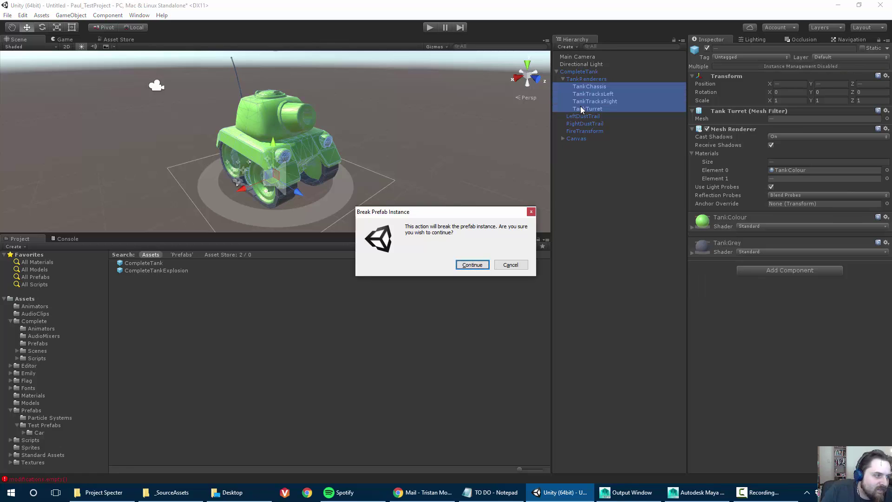
key("Return")
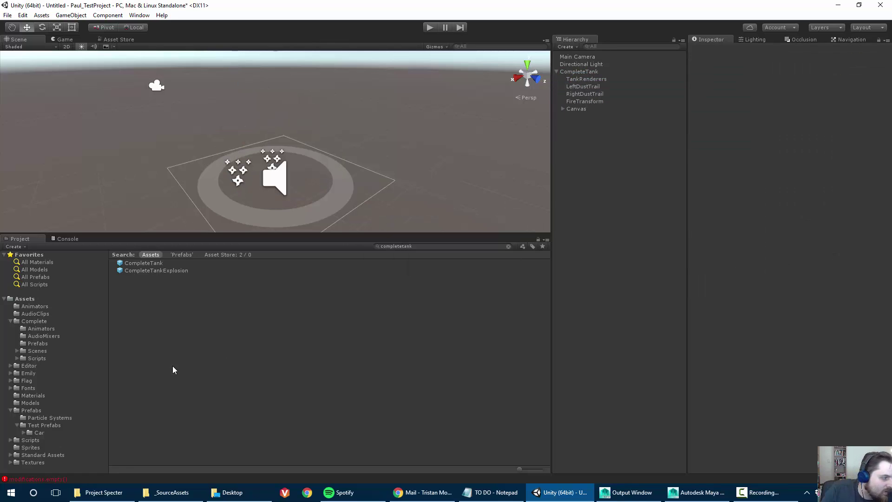
Add the FourDoor prefab from the Test Prefabs Car folder to the hierarchy and set its X position to 0.
left_click(33, 425)
left_click(34, 431)
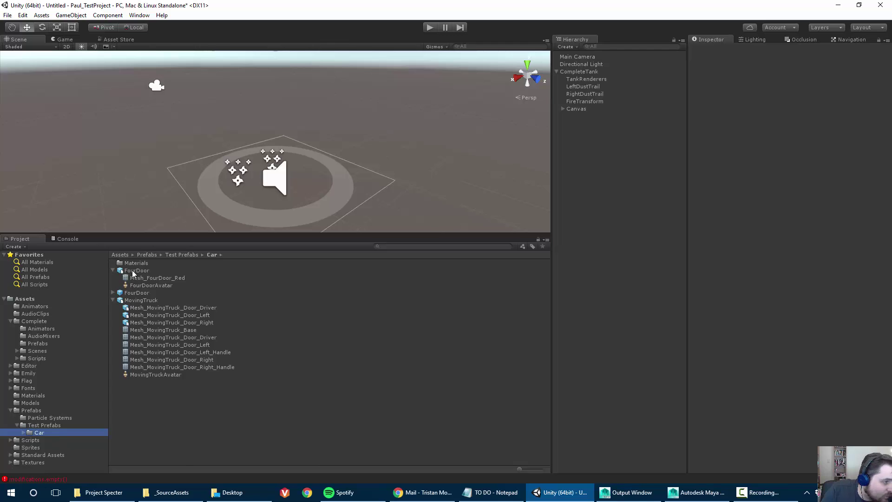
left_click(113, 292)
left_click(128, 293)
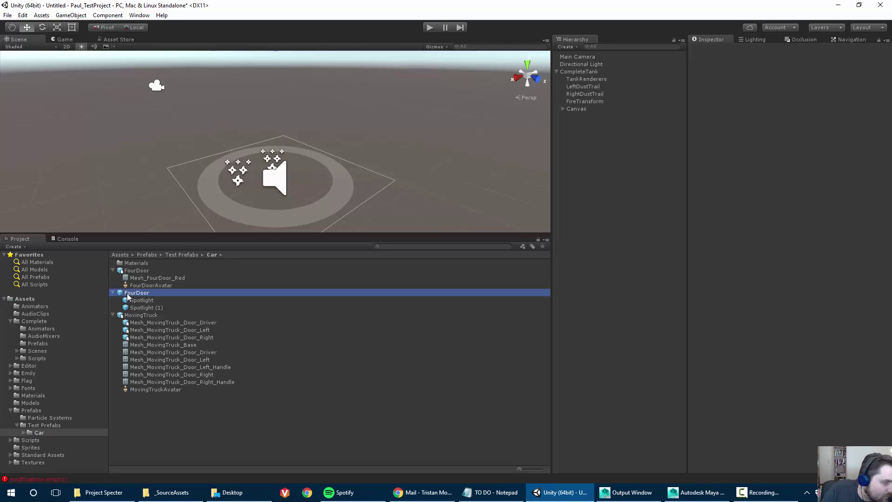
left_click_drag(128, 295, 591, 133)
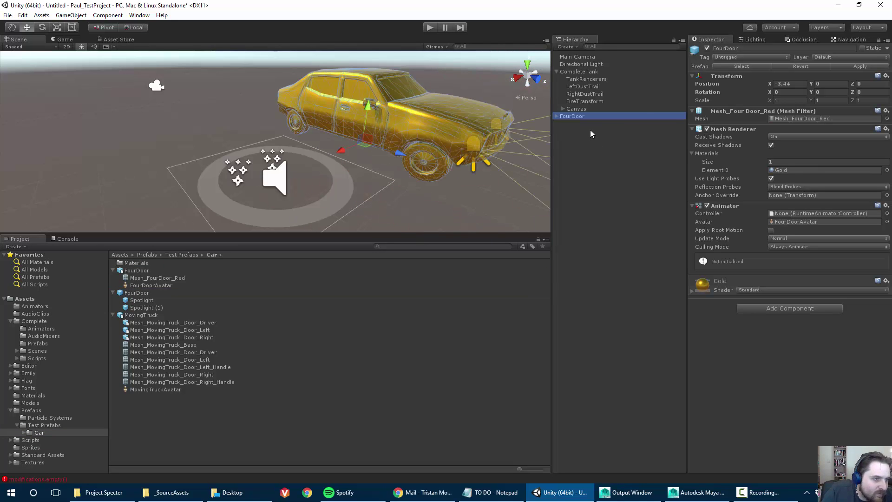
left_click(783, 84)
type("0")
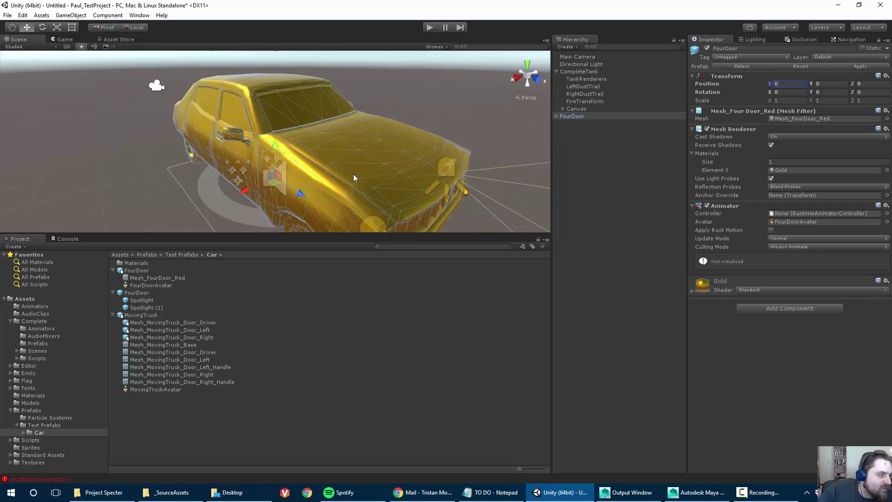
Scale the FourDoor car uniformly to 0.5 and raise it to a Y position of about 0.102.
scroll(354, 178, "down", 5)
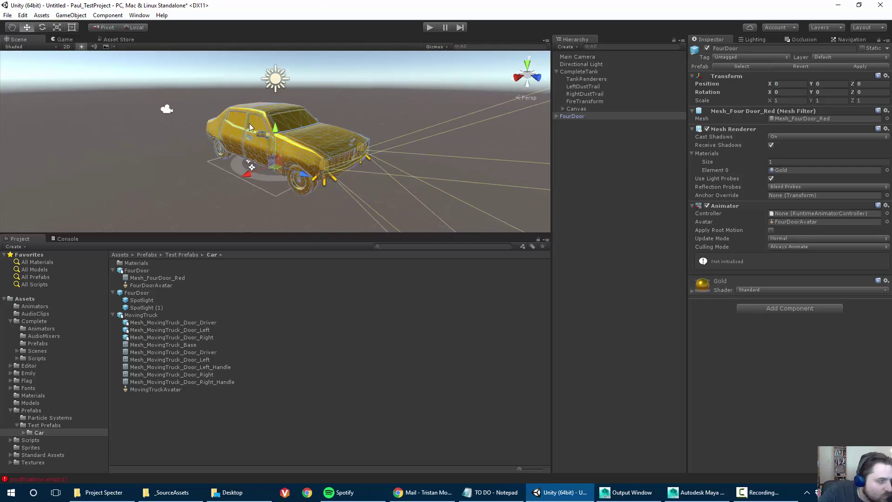
key("r")
mouse_move(275, 165)
left_mouse_down()
mouse_move(263, 183)
mouse_move(279, 164)
mouse_move(185, 154)
mouse_move(242, 173)
mouse_move(274, 158)
left_mouse_up()
scroll(263, 183, "up", 5)
scroll(244, 174, "up", 2)
key("w")
scroll(219, 96, "down", 2)
left_click_drag(219, 96, 222, 119, "alt")
Make FourDoor a child of TankRenderers inside CompleteTank and check its place in the hierarchy.
left_click_drag(569, 116, 587, 79)
left_click(588, 72)
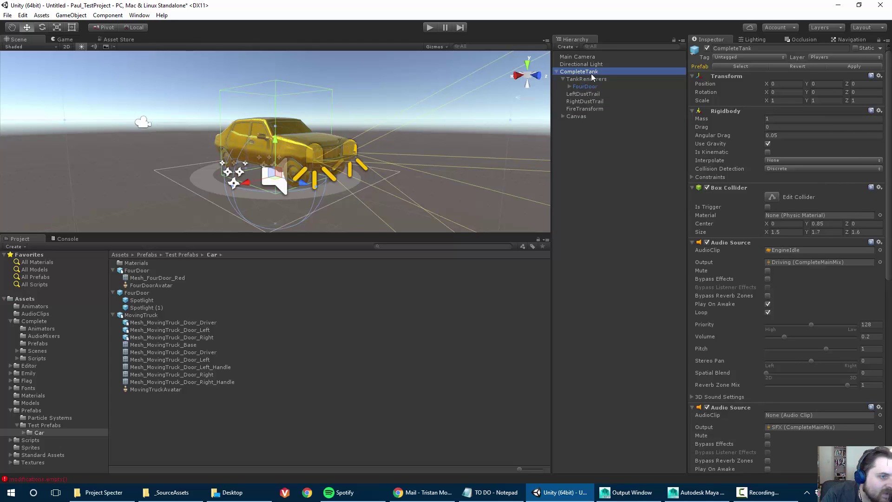
left_click(593, 86)
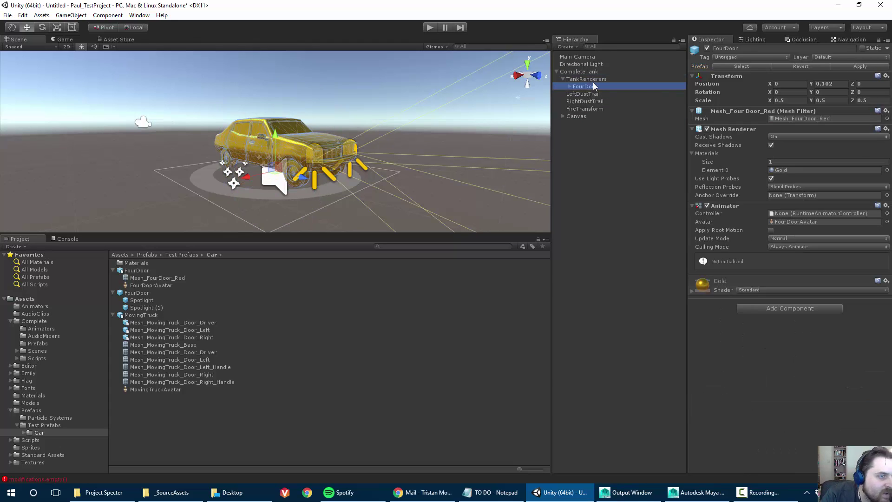
left_click(569, 87)
left_click(568, 87)
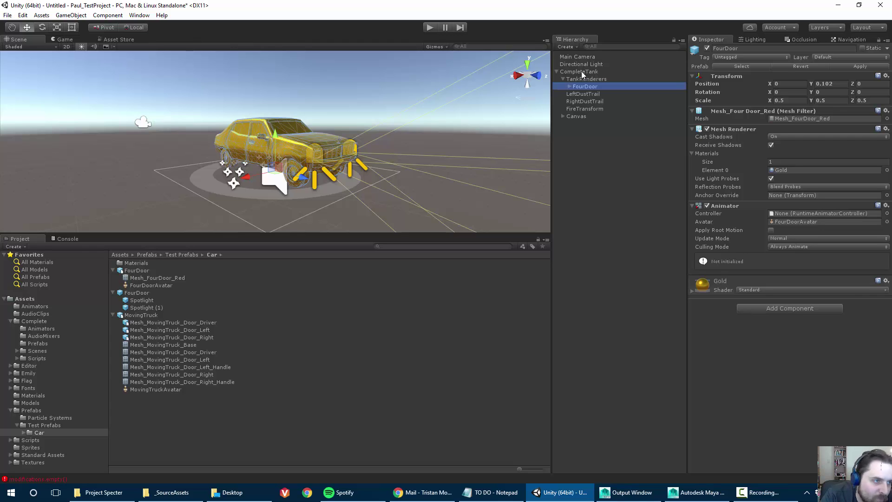
Expand FourDoor to show its spotlights and apply the CompleteTank instance's changes to its prefab.
left_click(582, 71)
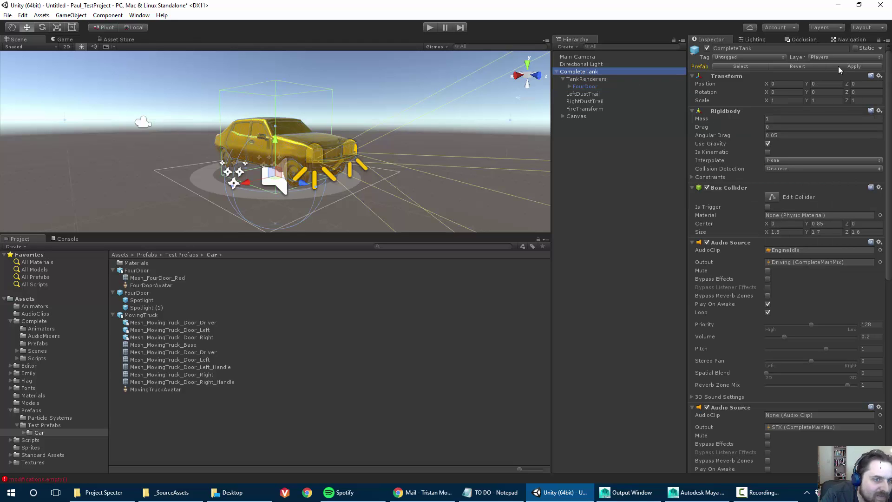
left_click(587, 87)
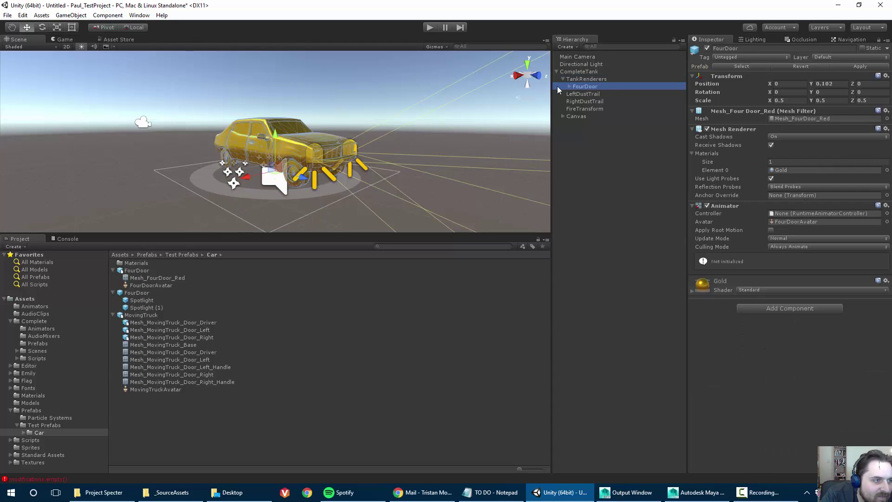
left_click(569, 87)
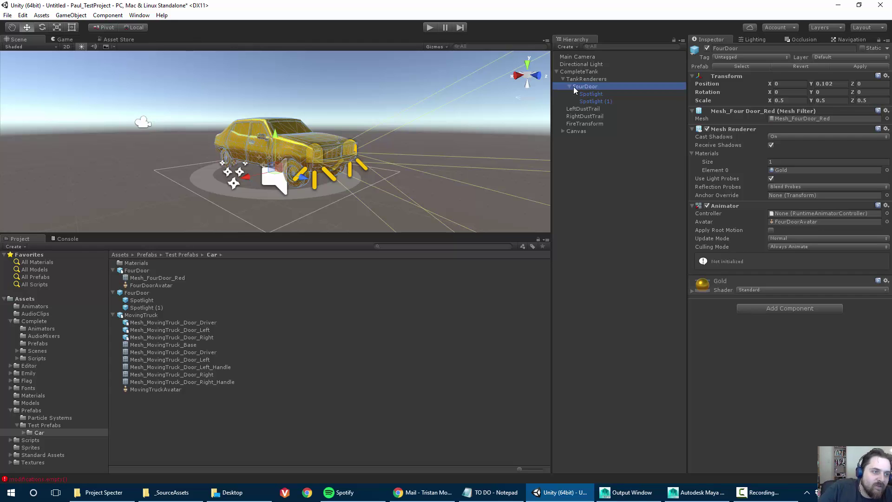
left_click(580, 80)
left_click(579, 72)
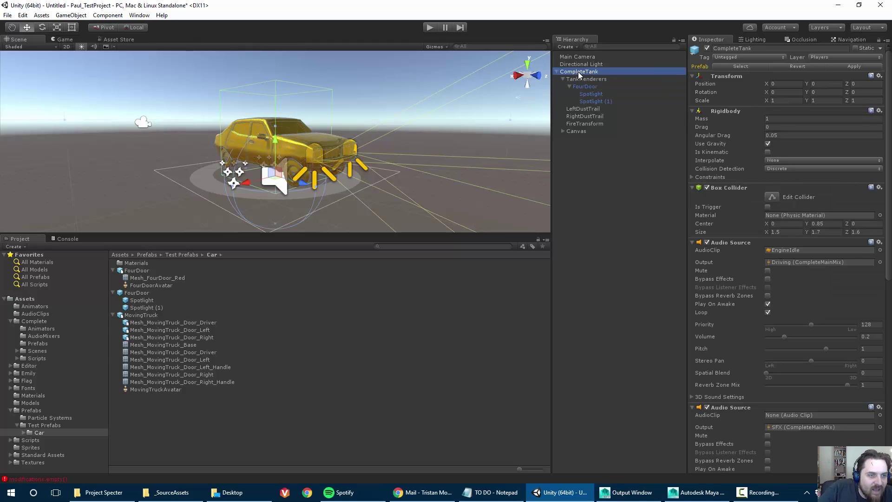
left_click(841, 68)
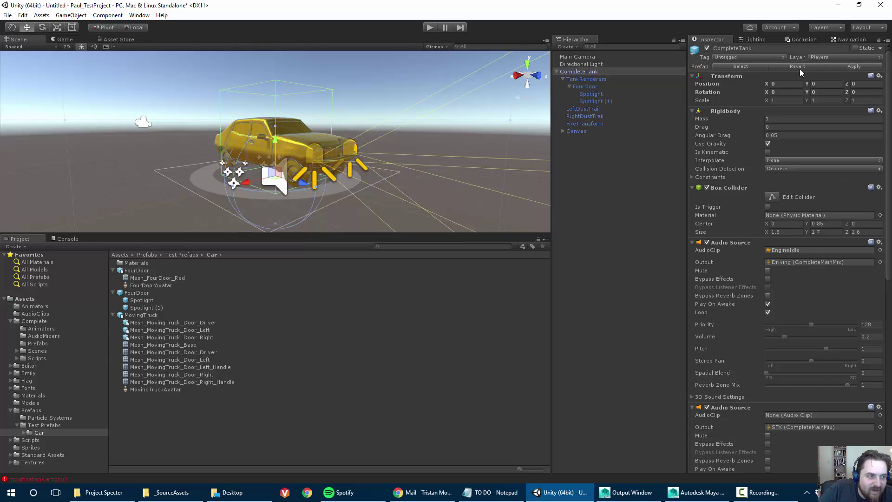
Examine the CompleteTank children, including FourDoor, its spotlights, TankRenderers and LeftDustTrail.
left_click(600, 94)
left_click(583, 87)
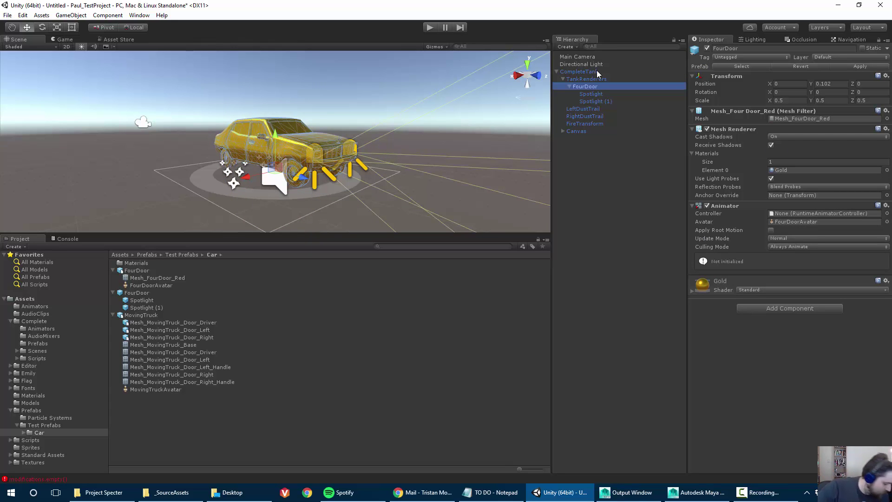
left_click(597, 101)
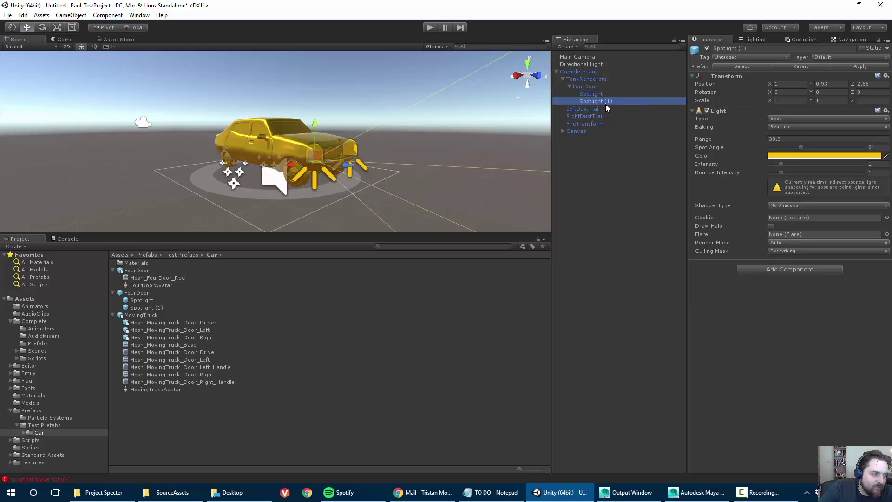
left_click(599, 108)
left_click(585, 86)
left_click(586, 79)
left_click(590, 109)
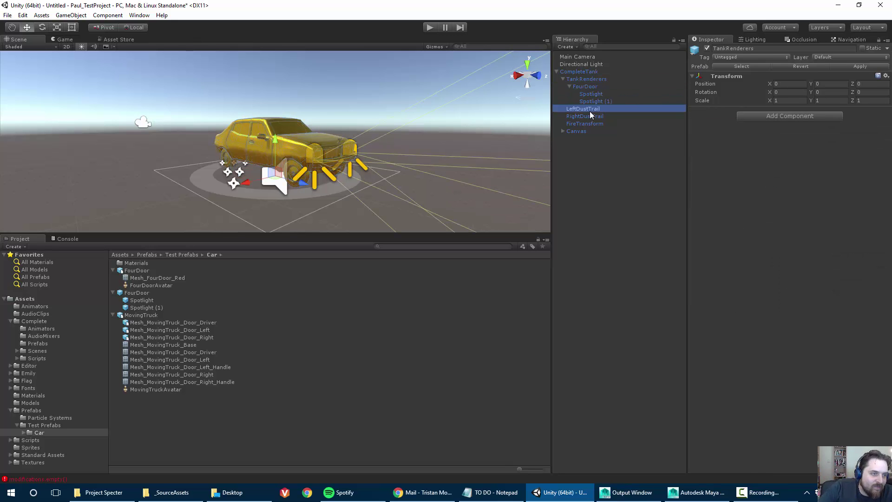
left_click_drag(209, 144, 506, 137, "alt")
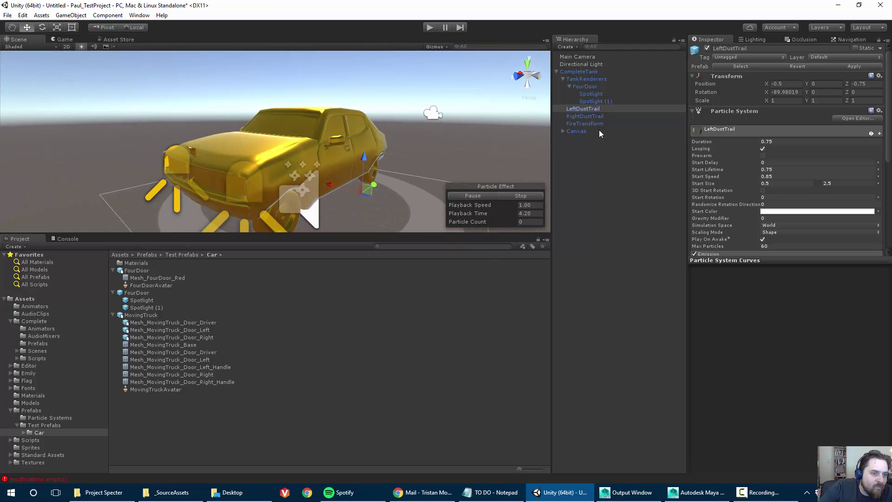
scroll(745, 160, "down", 5)
left_click(586, 79)
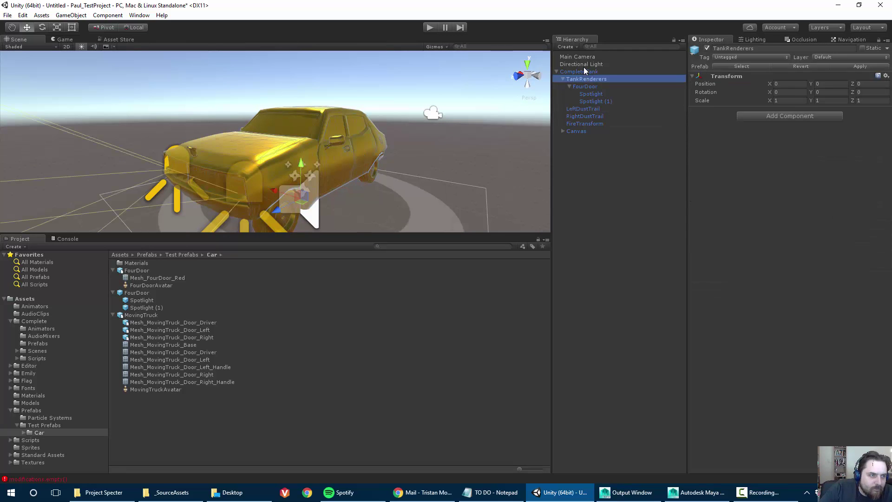
Review the CompleteTank root's components, including the audio sources and the Tank Movement, Tank Health and Tank Shooting scripts.
left_click(584, 70)
scroll(734, 180, "down", 10)
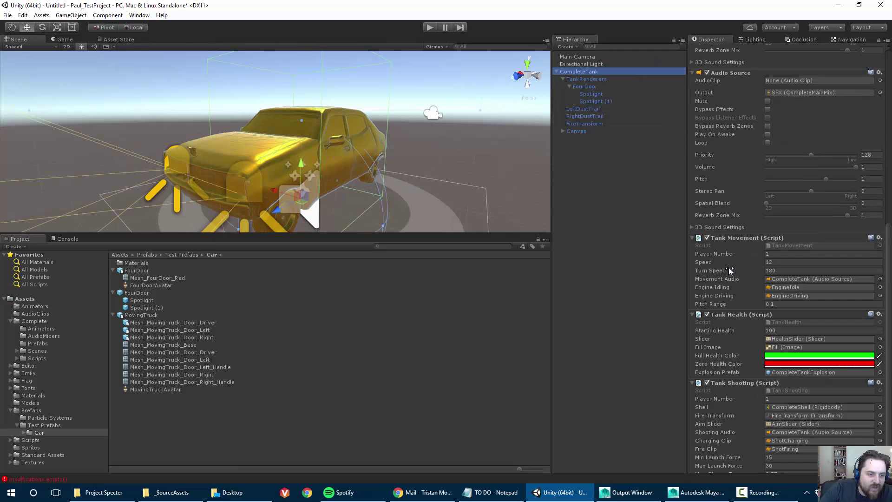
scroll(726, 307, "down", 1)
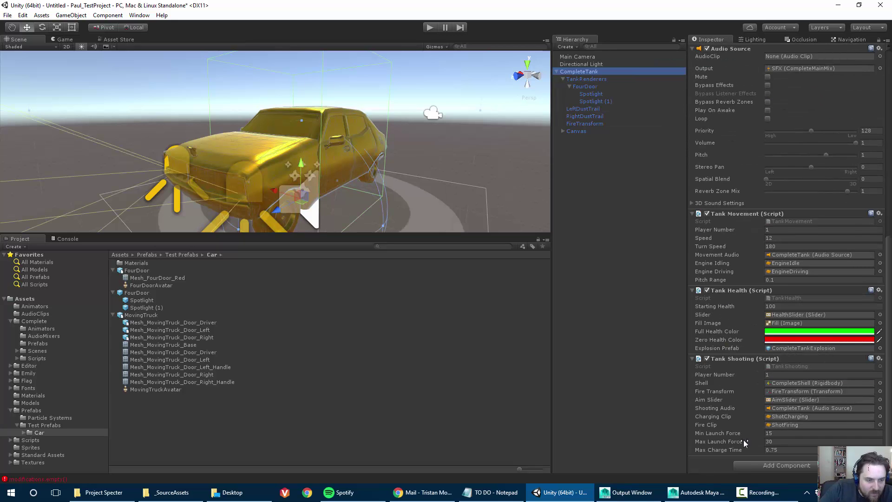
scroll(758, 260, "up", 8)
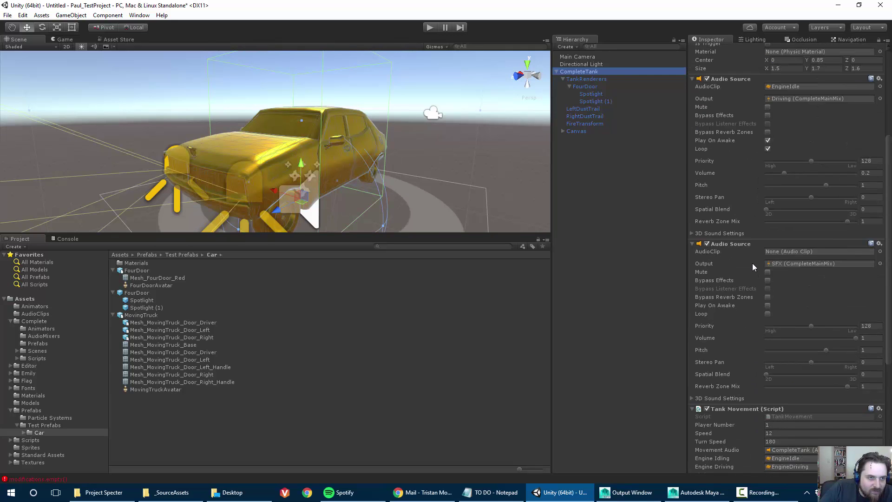
scroll(752, 263, "up", 7)
scroll(335, 149, "down", 3)
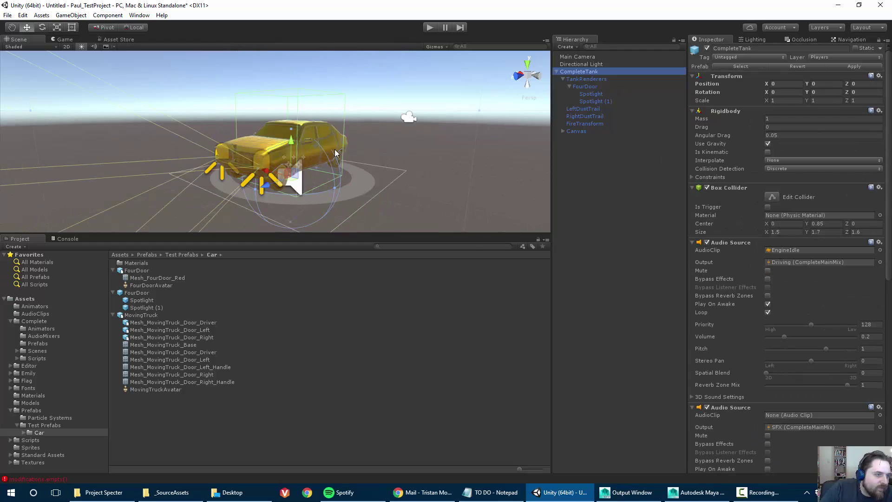
Inspect the placement of LeftDustTrail and RightDustTrail relative to the car's rear wheels.
scroll(335, 149, "up", 3)
left_click(587, 110)
scroll(404, 151, "up", 5, "alt")
left_click_drag(367, 158, 139, 132, "alt")
double_click(586, 116)
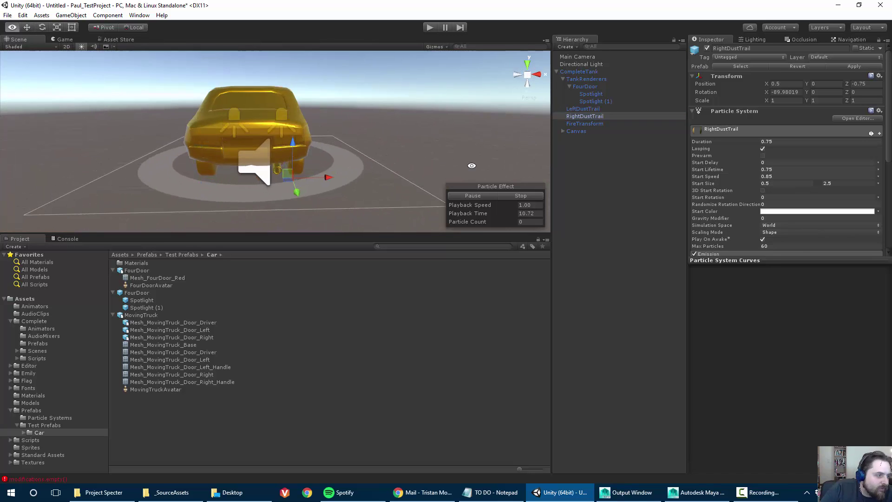
left_click_drag(471, 166, 275, 120, "alt")
Lower the FourDoor car to a Y position of about 0.084 and apply the change to the CompleteTank prefab.
left_click(594, 86)
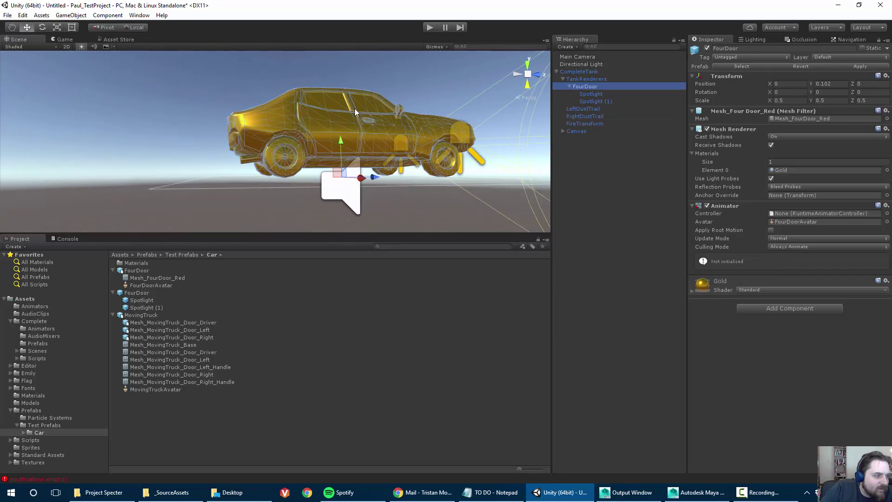
left_click_drag(342, 144, 355, 143)
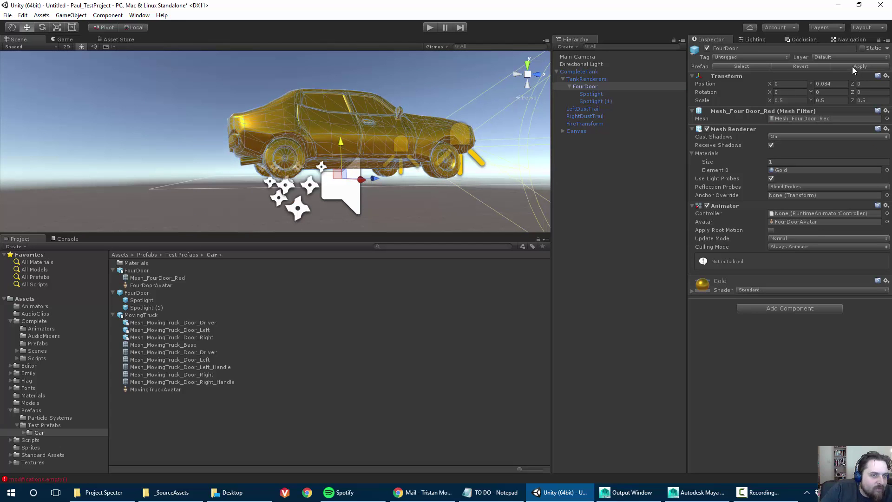
left_click(579, 72)
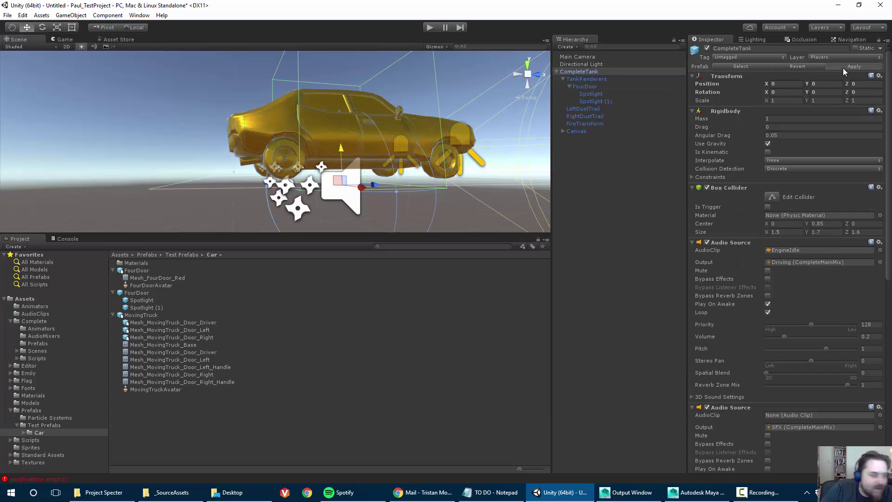
Open CompleteMainScene without saving the untitled scene and run the game.
left_click(27, 351)
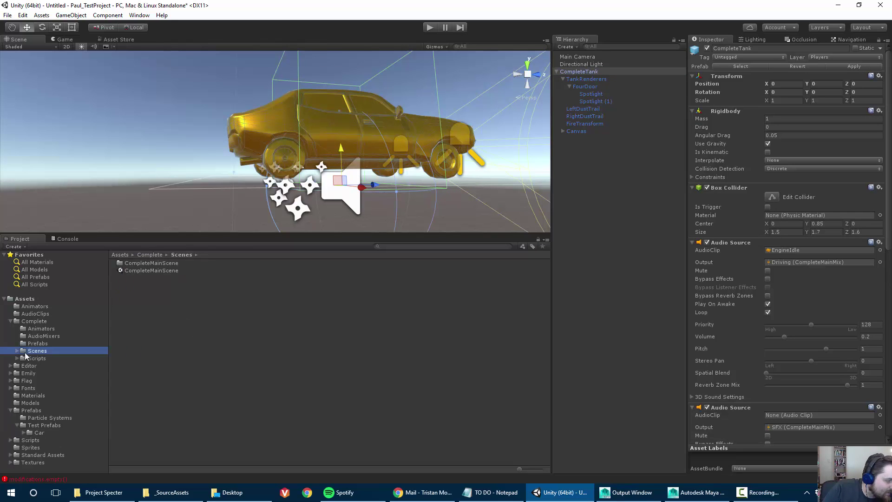
double_click(137, 271)
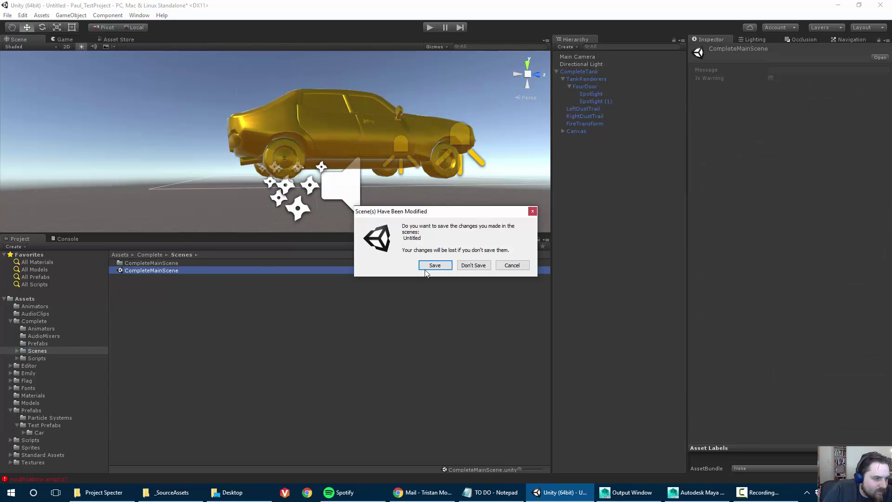
left_click(473, 266)
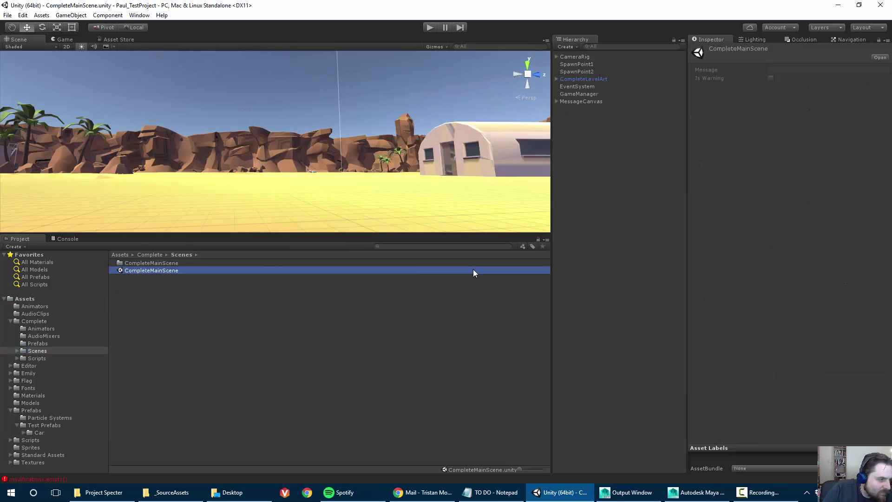
left_click(430, 27)
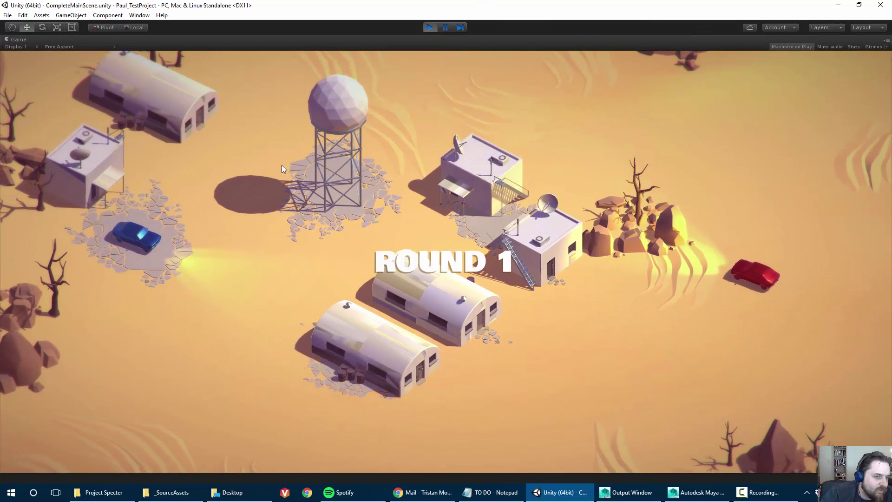
Drive the blue car past the radar tower toward the red car in round 1.
key("a")
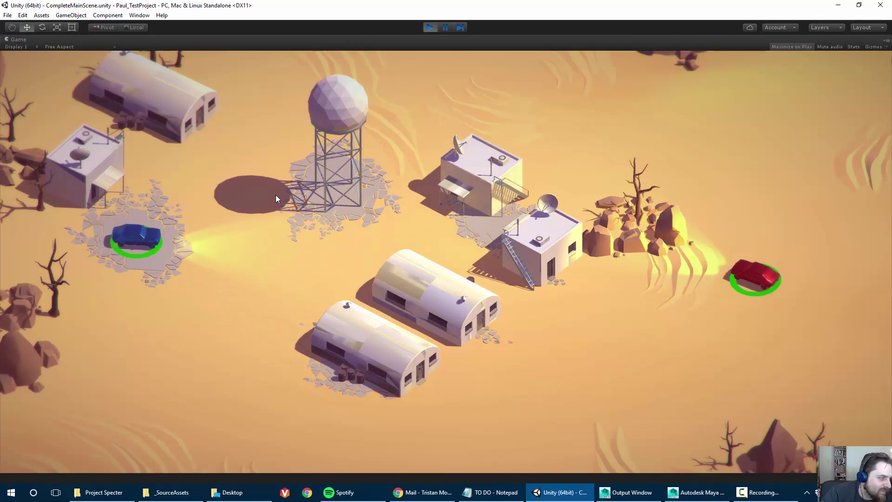
key("w")
key("d")
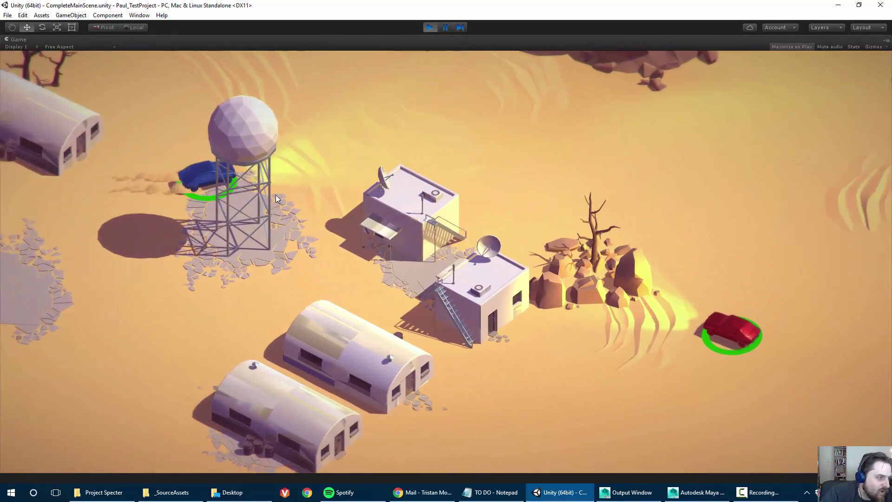
key("w")
key("d")
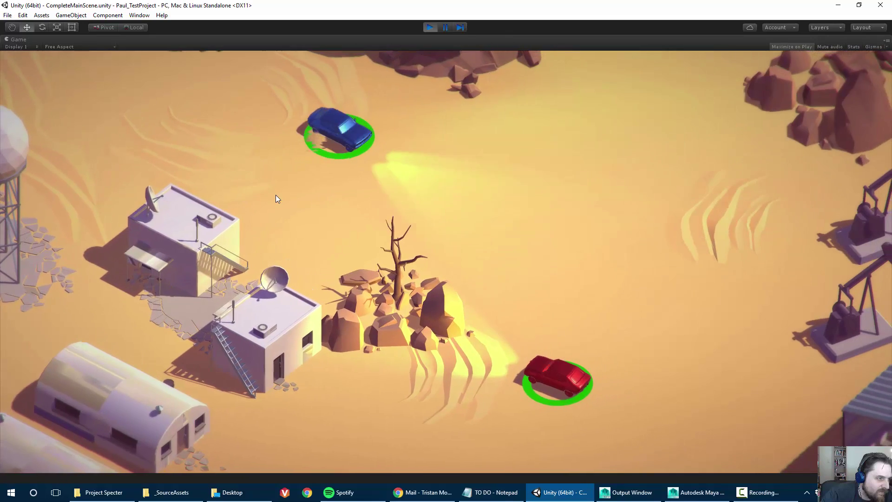
Aim the blue car at the red car and fire shells at it to play out round 1.
key("a")
key("d")
key("d")
key("space")
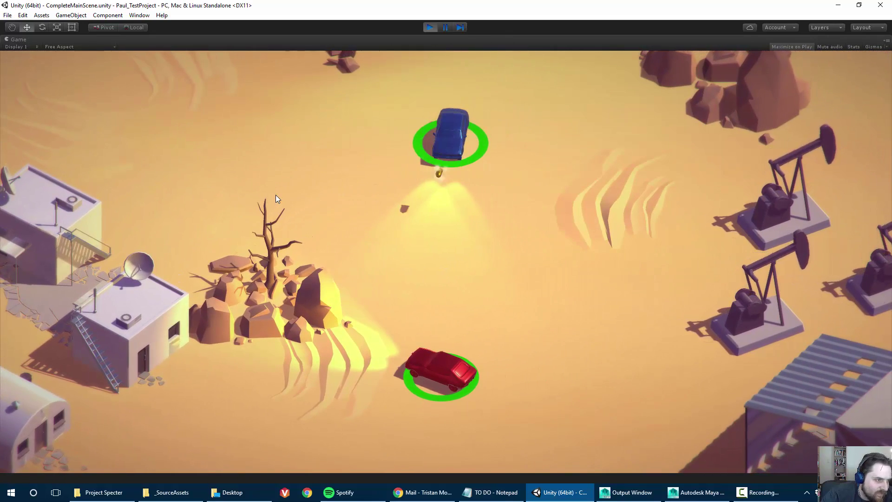
key("a")
key("s")
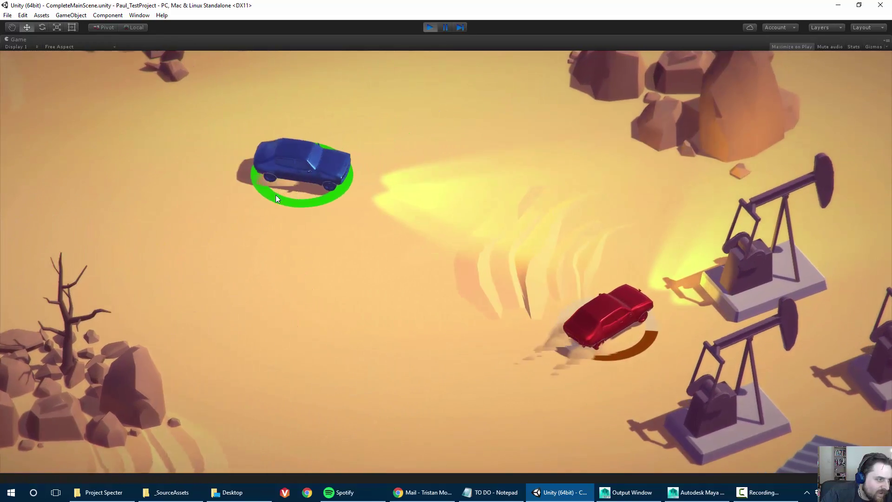
key("space")
key("w")
key("d")
key("space")
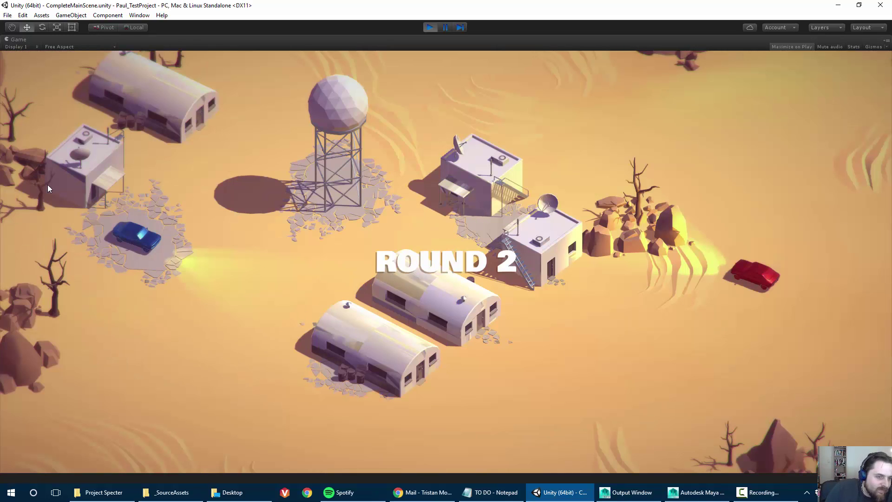
Play round 2 by driving the red car to the blue car and shooting it, and stop the game.
key("space")
key("Right")
key("Up")
key("Left")
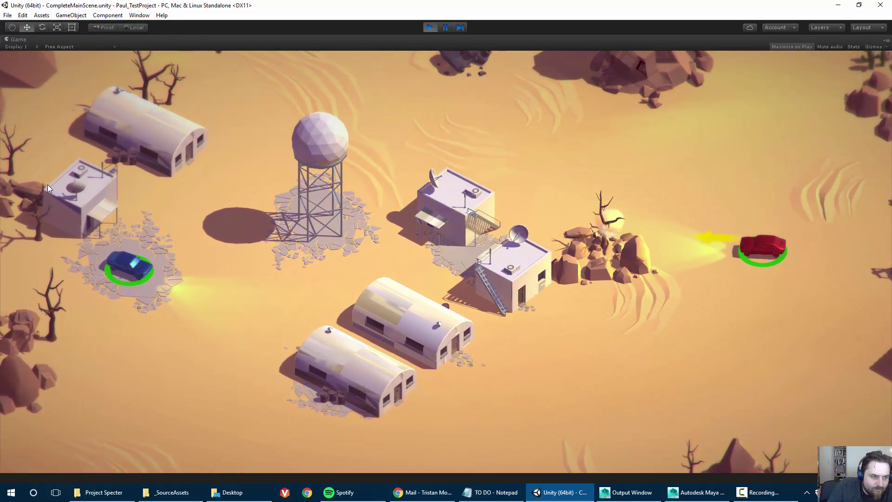
key("Up")
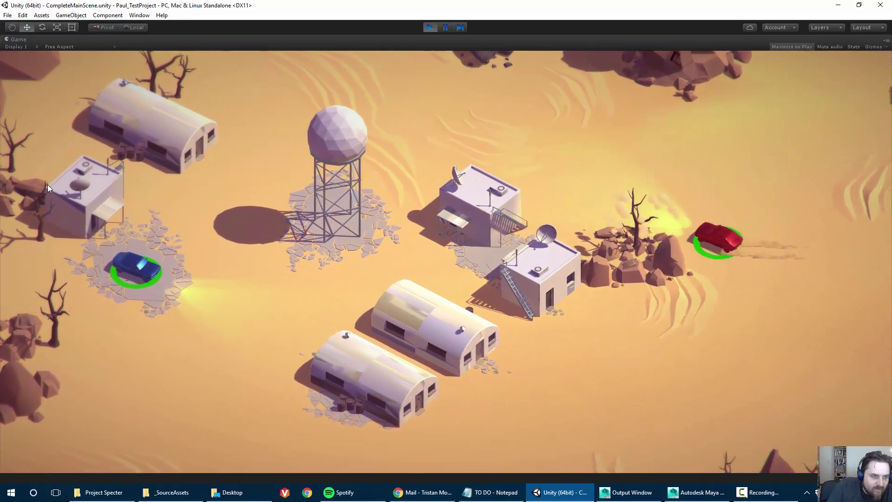
key("Up")
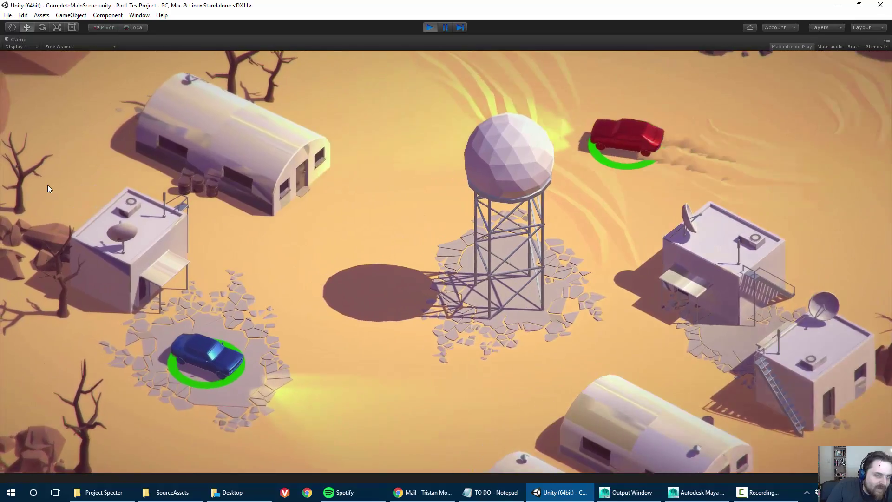
key("Up")
key("Left")
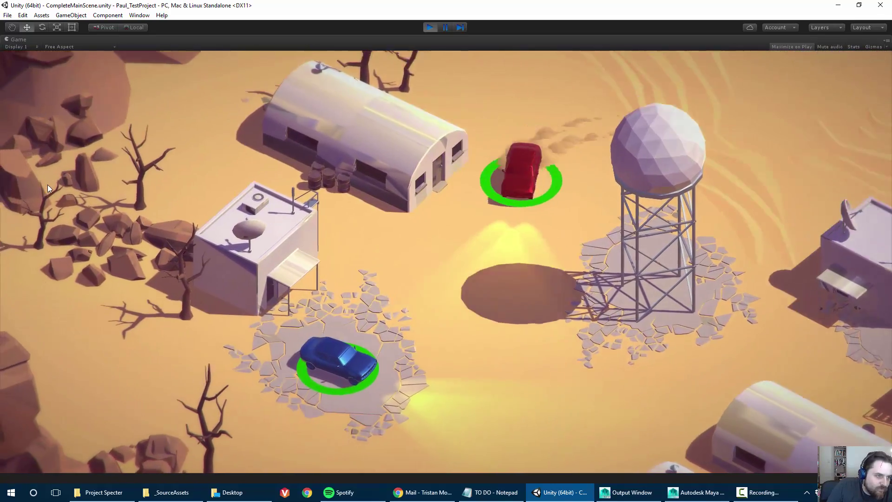
key("Right")
key("Return")
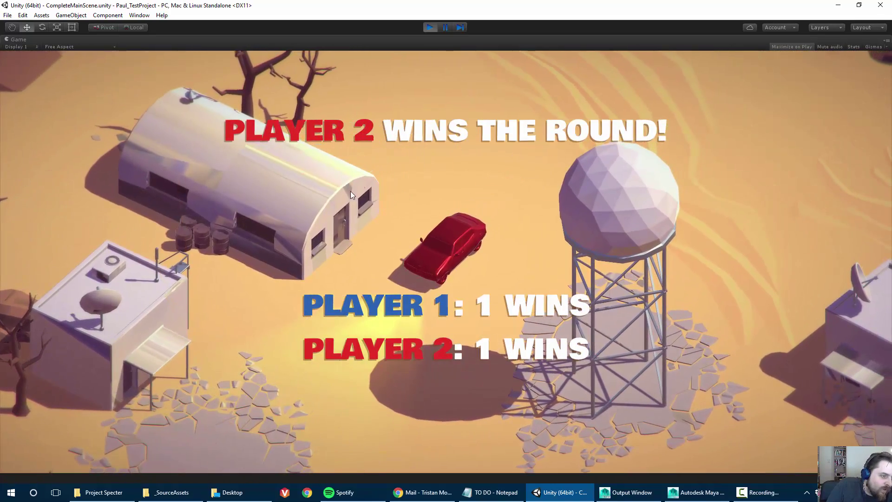
left_click(431, 27)
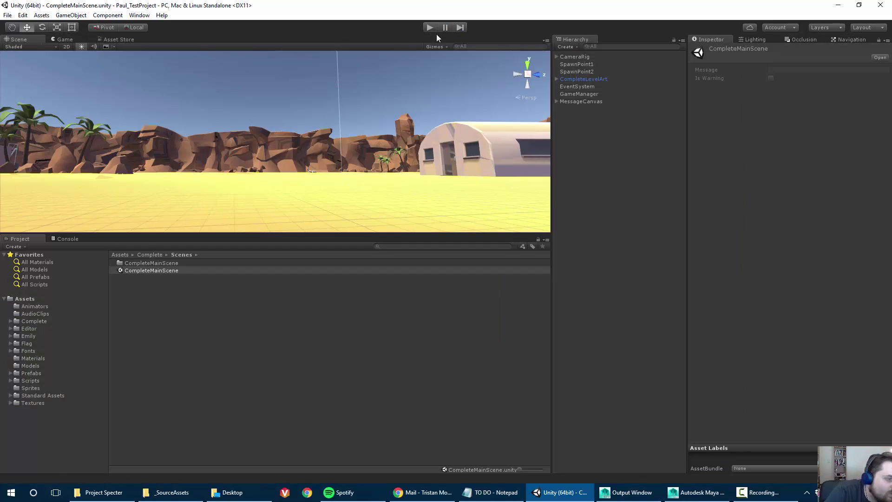
Inspect CompleteLevelArt, MessageCanvas and the Building02 (1) barracks, and survey the desert level around the spawn points.
left_click(571, 80)
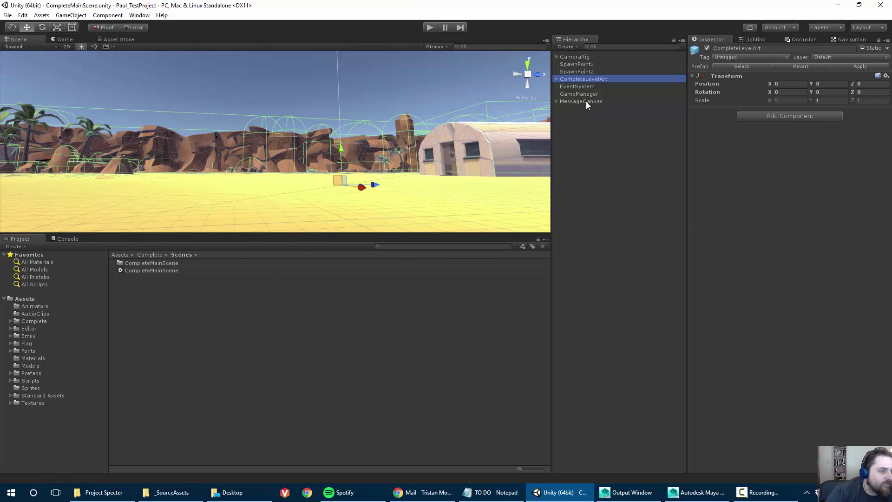
left_click(583, 101)
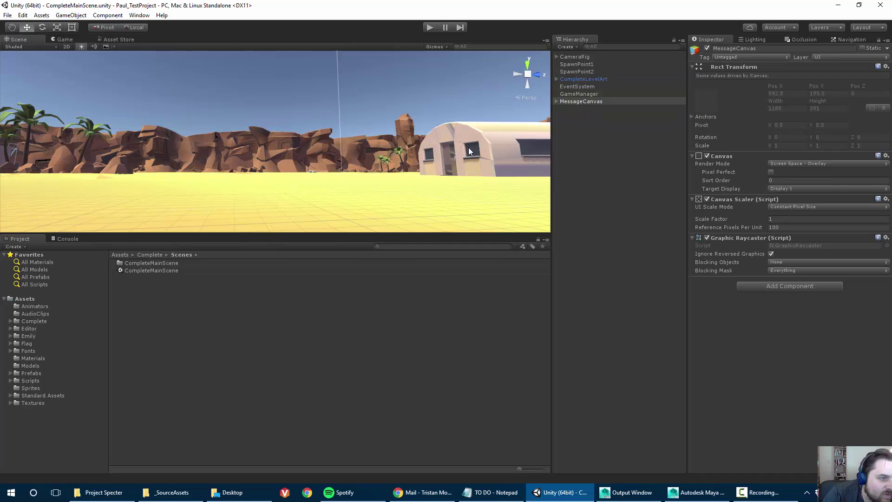
left_click(470, 150)
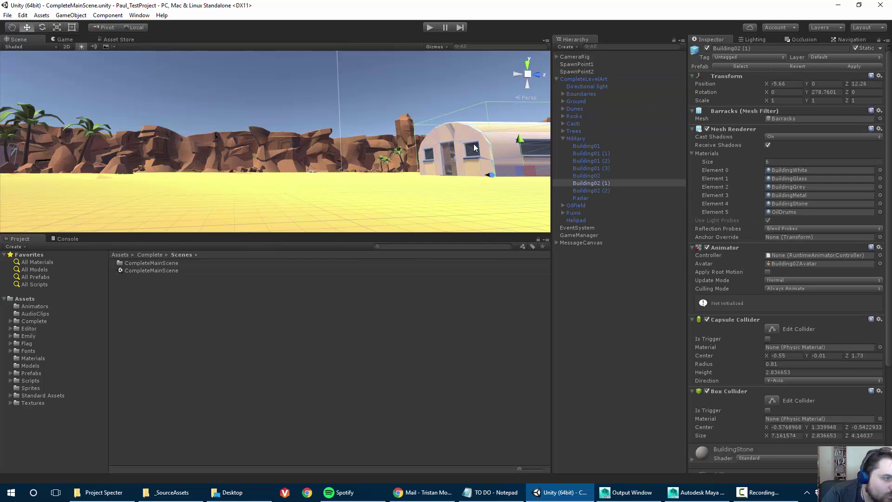
key("f")
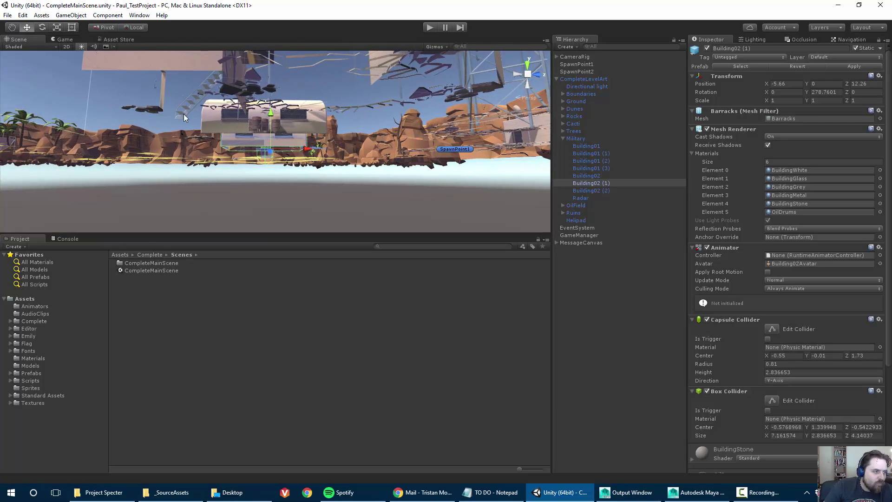
left_click_drag(184, 118, 475, 191, "alt")
scroll(309, 188, "down", 5, "alt")
middle_click_drag(476, 191, 306, 193, "alt")
left_click_drag(307, 194, 414, 183, "alt")
middle_click_drag(298, 185, 264, 185, "alt")
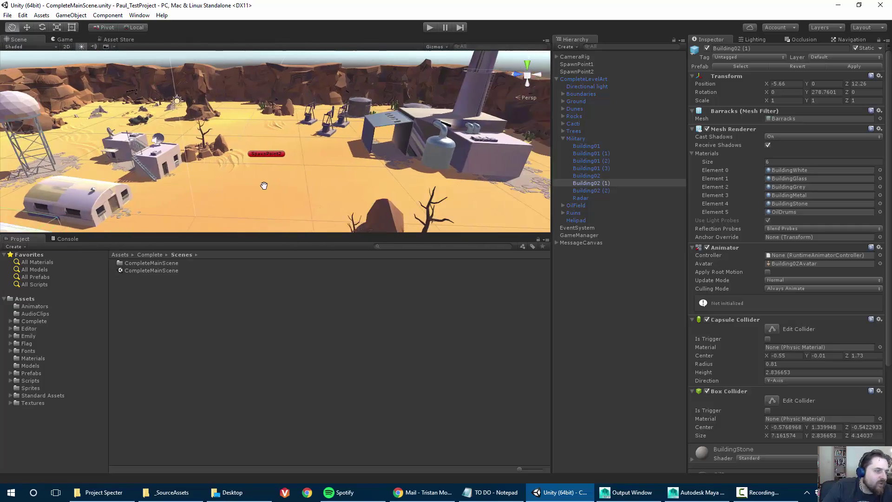
left_click_drag(264, 185, 200, 160, "alt")
middle_click_drag(199, 160, 325, 131, "alt")
left_click_drag(325, 130, 309, 172, "alt")
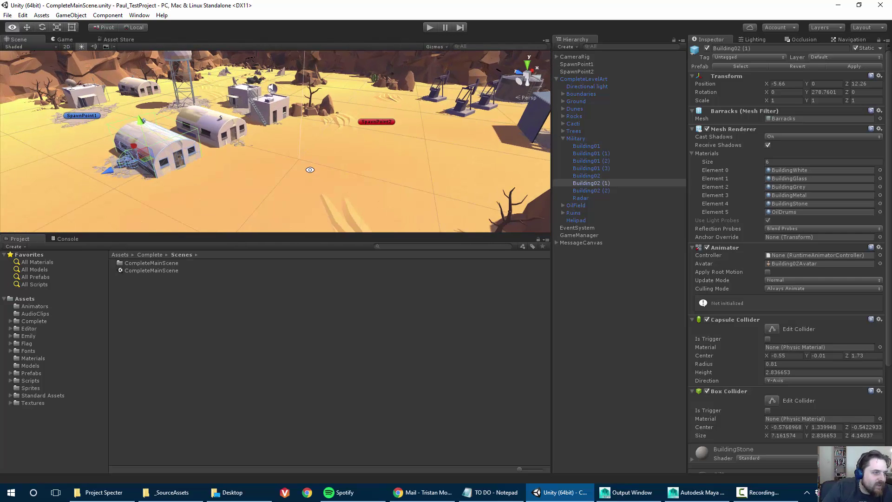
left_click(309, 172)
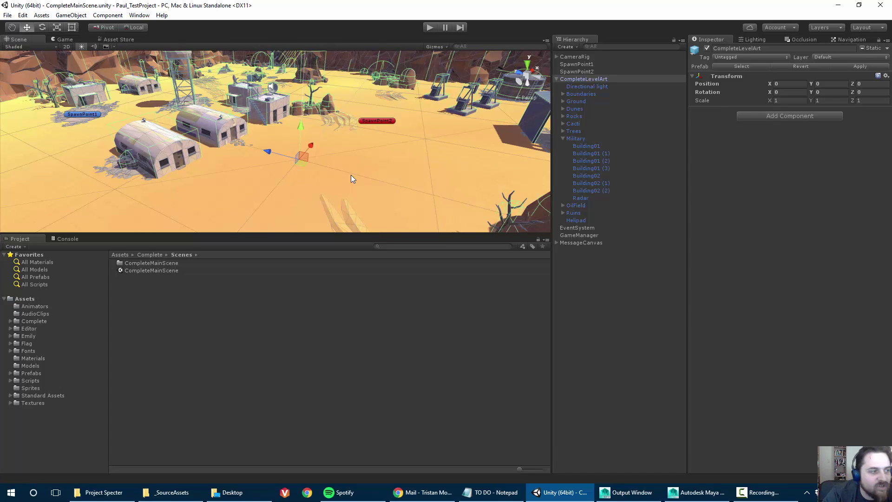
Review the project's Prefabs and Materials folders and the contents of the Car folder inside Test Prefabs.
left_click(28, 374)
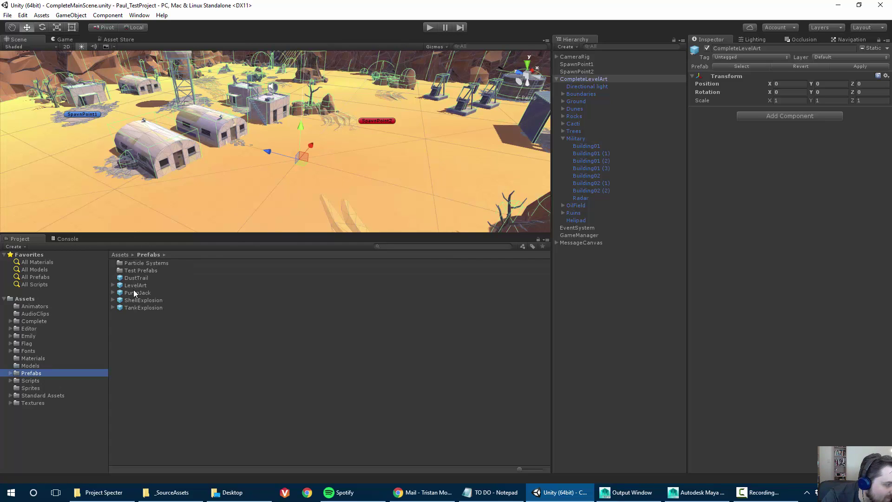
left_click(139, 271)
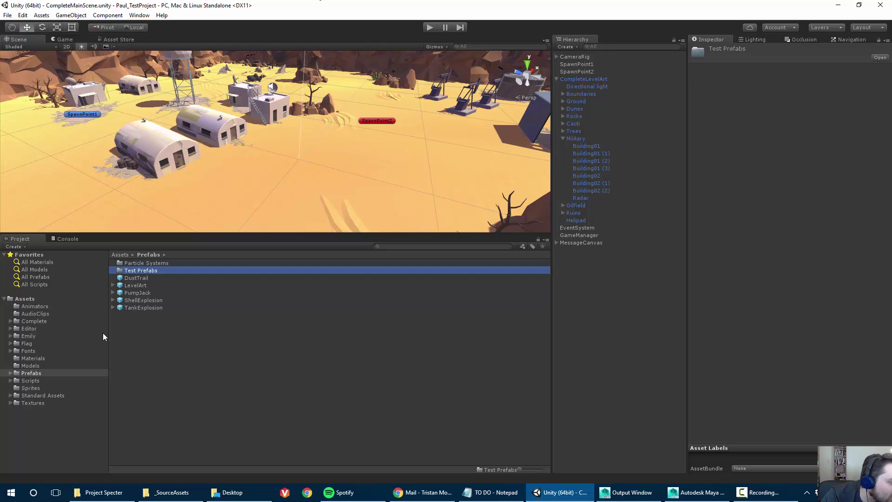
left_click(25, 358)
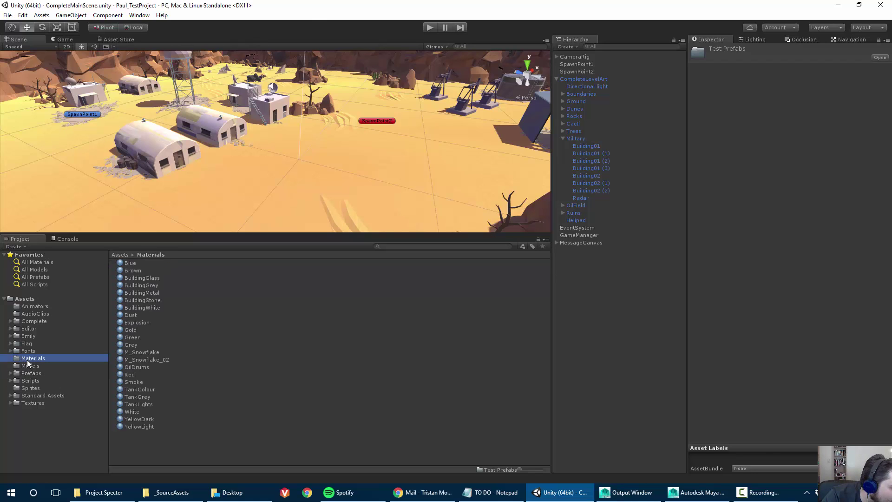
left_click(30, 373)
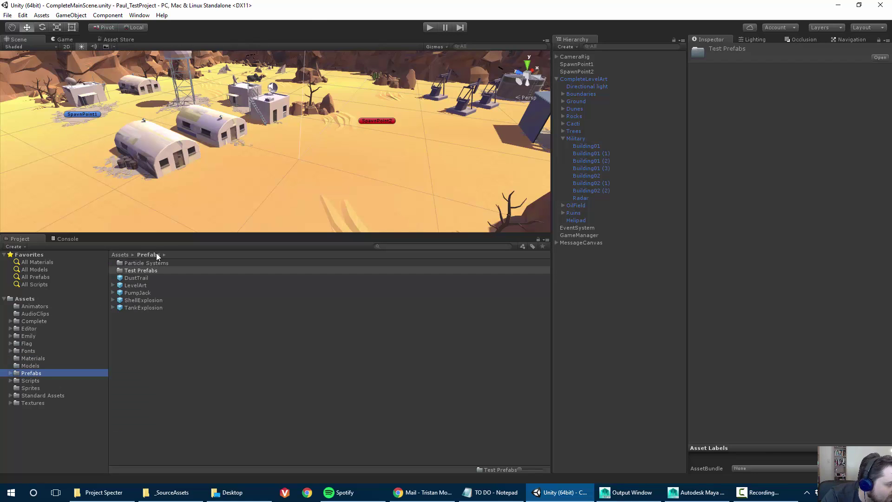
left_click(18, 300)
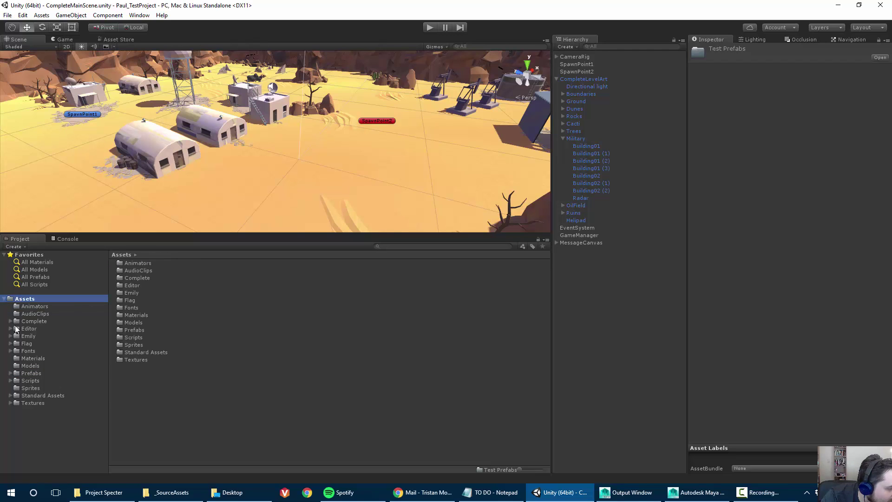
left_click(29, 374)
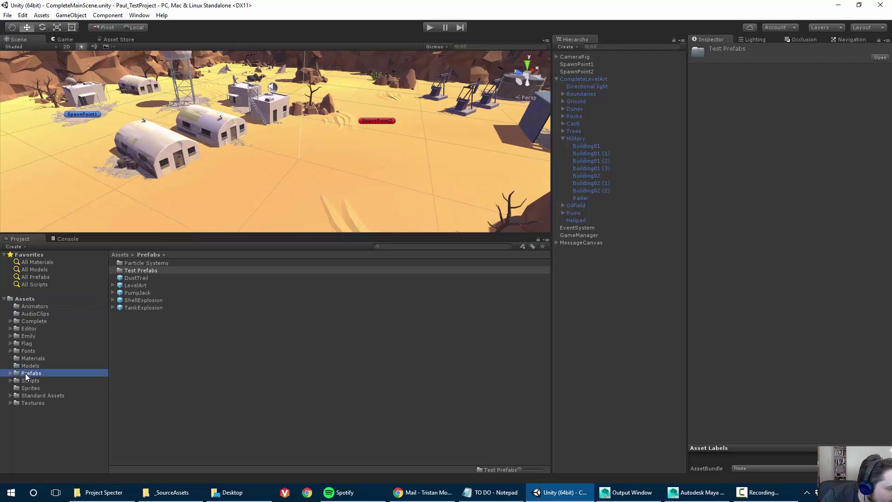
double_click(149, 274)
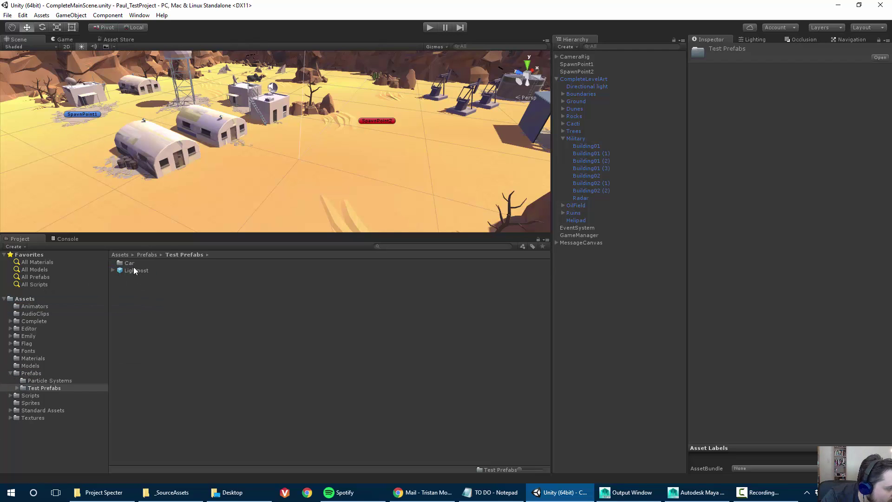
left_click(133, 269)
double_click(130, 263)
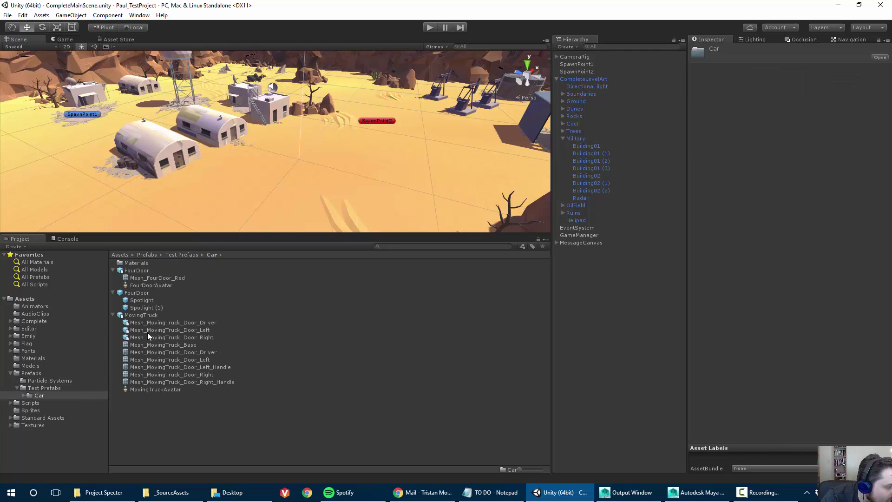
Create a folder named Art directly under Assets.
left_click(25, 299)
right_click(25, 298)
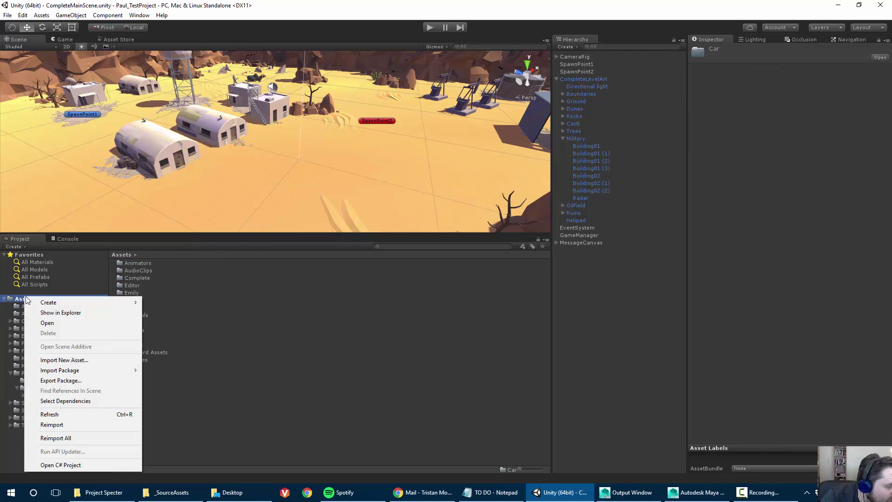
mouse_move(61, 307)
left_click(194, 48)
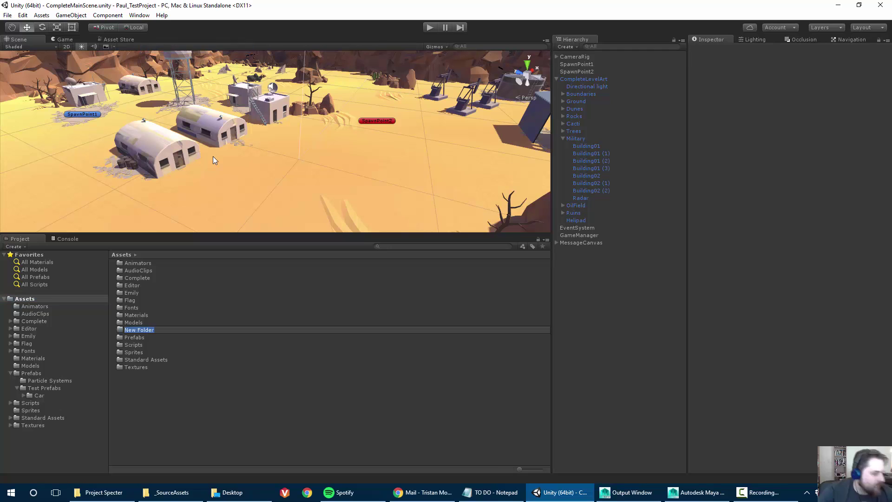
type("Art")
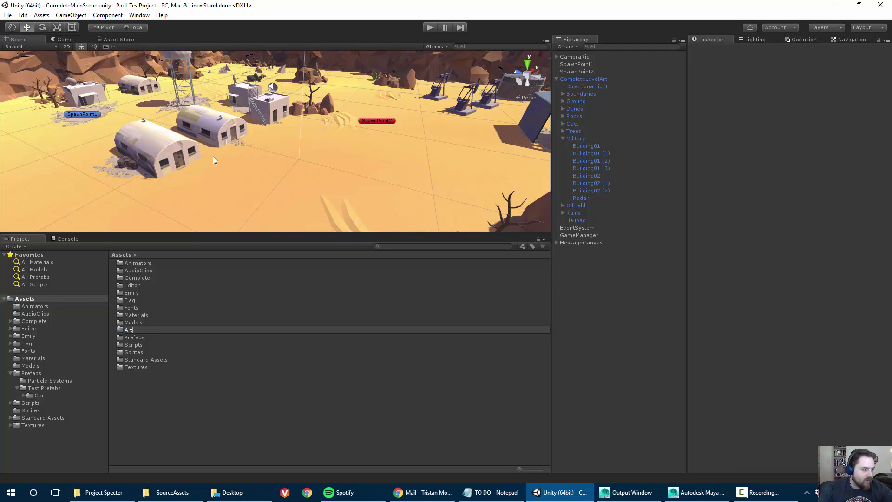
key("Return")
Create a folder named Vehicles inside the Art folder.
double_click(132, 271)
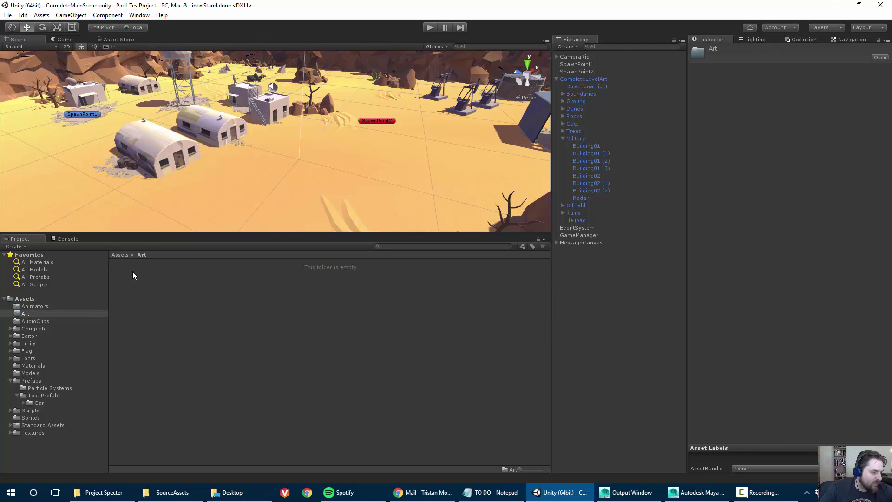
right_click(132, 271)
mouse_move(200, 278)
left_click(296, 26)
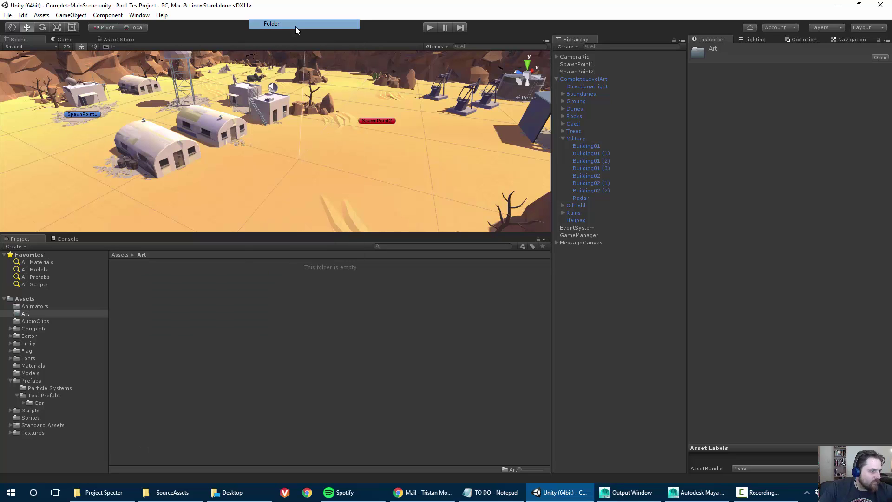
type("v")
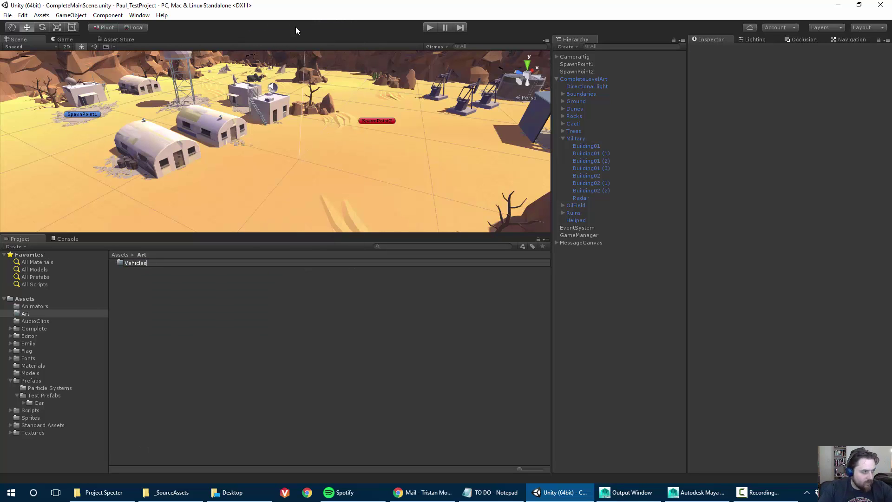
type("ehicles")
key("Return")
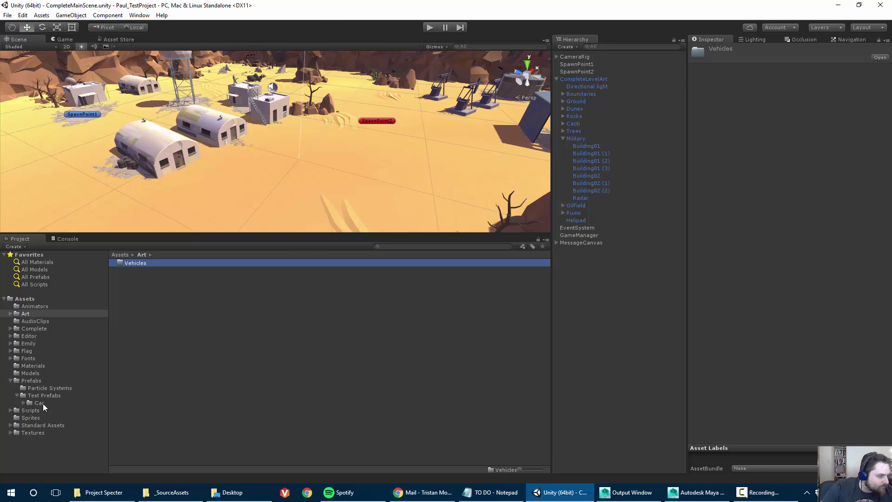
Move the Car folder from Test Prefabs into Art/Vehicles and open it there.
left_click_drag(34, 403, 132, 260)
double_click(132, 263)
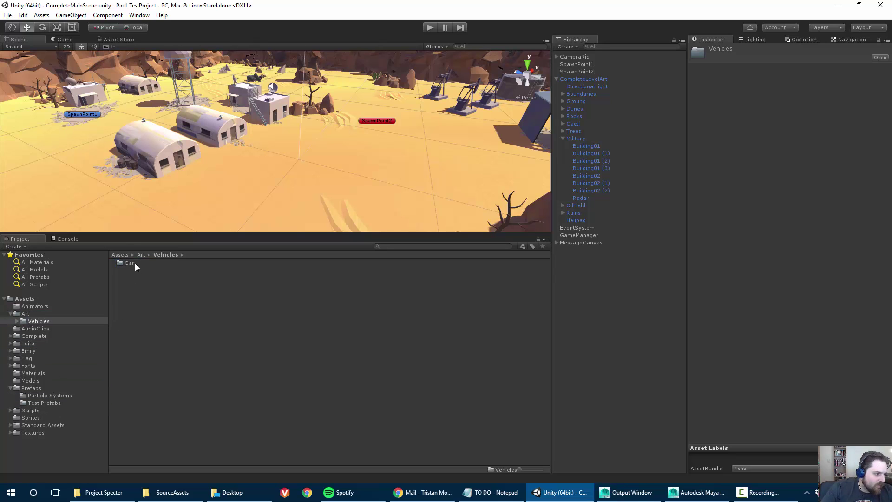
double_click(134, 264)
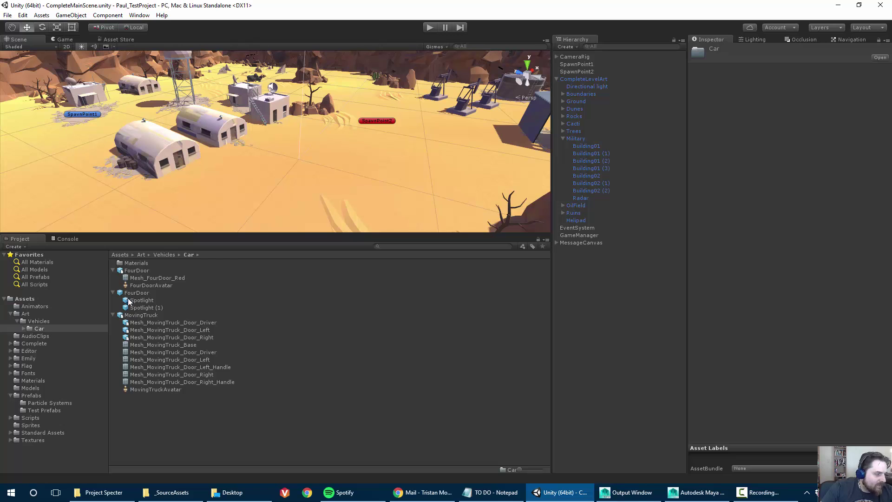
Collapse the expanded assets in the Car folder and compare the FourDoor model's import settings with the FourDoor prefab's components.
left_click(113, 315)
left_click(113, 271)
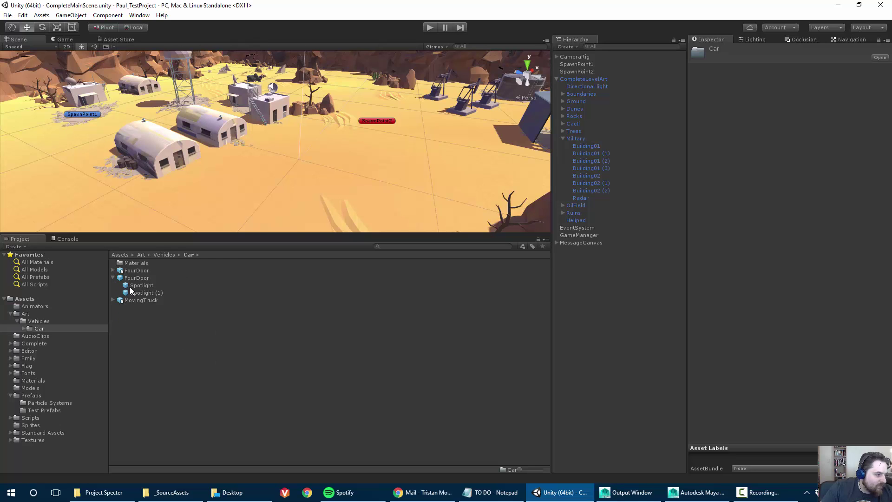
left_click(113, 278)
left_click(132, 271)
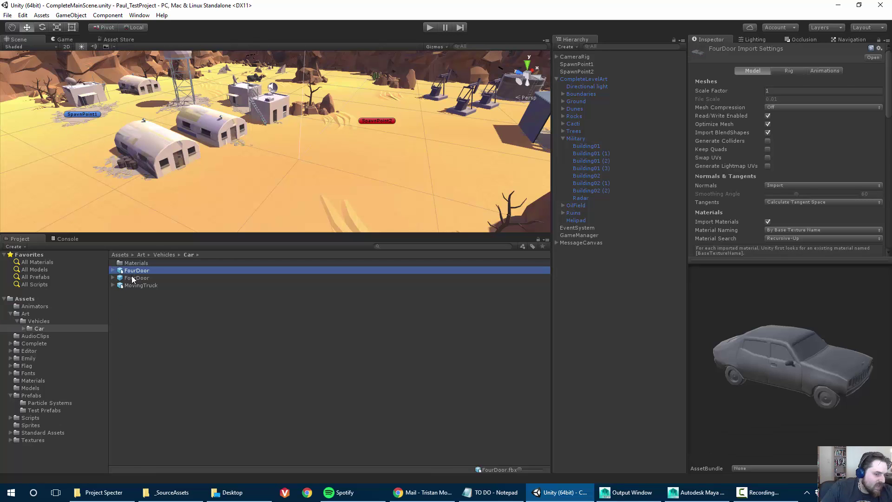
left_click(136, 278)
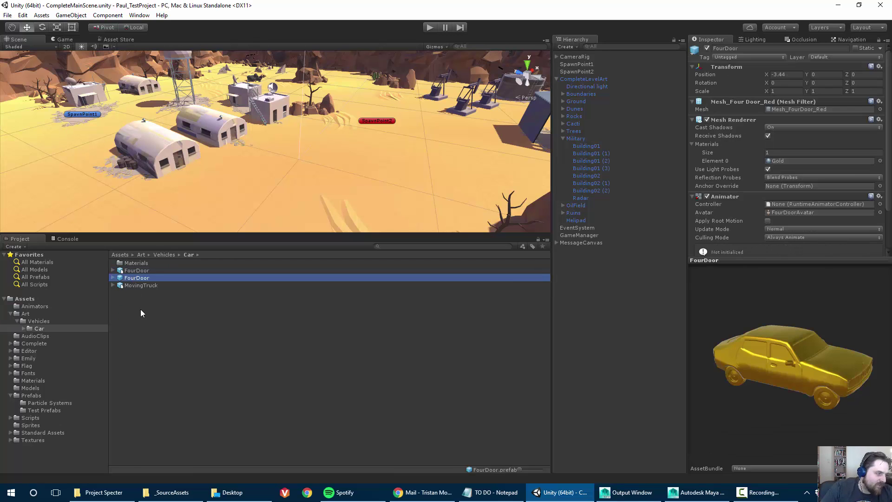
left_click(132, 270)
left_click(130, 285)
left_click(133, 270)
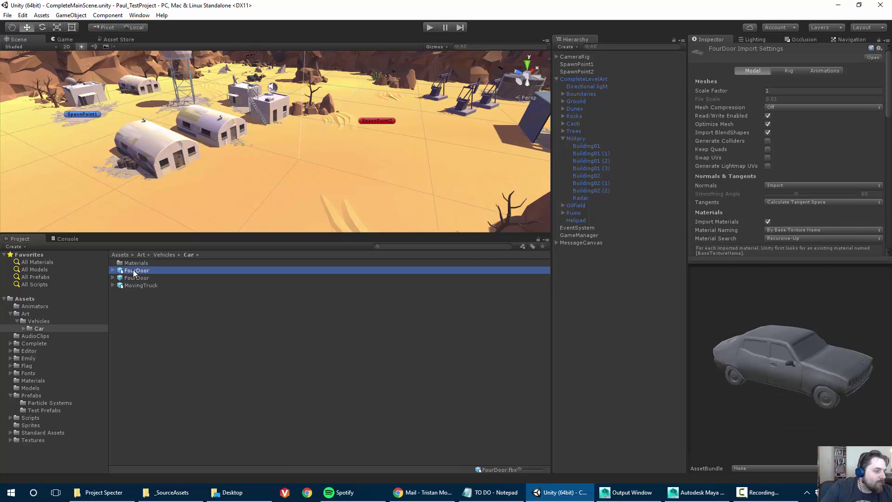
Create a folder named _SourceAssets inside the Car folder.
right_click(138, 333)
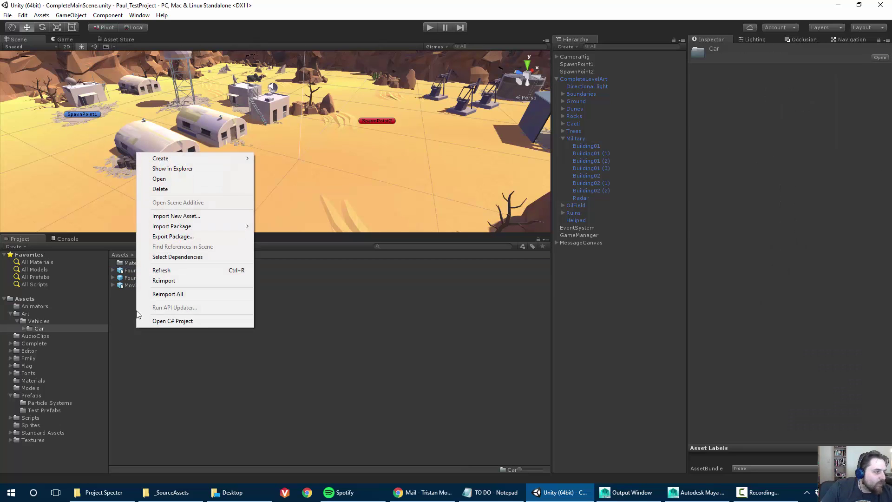
mouse_move(177, 160)
left_click(276, 159)
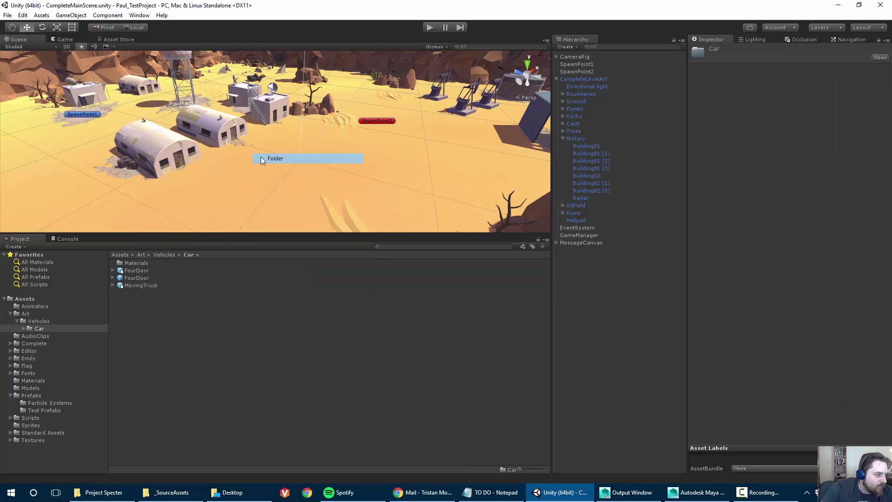
key("BackSpace")
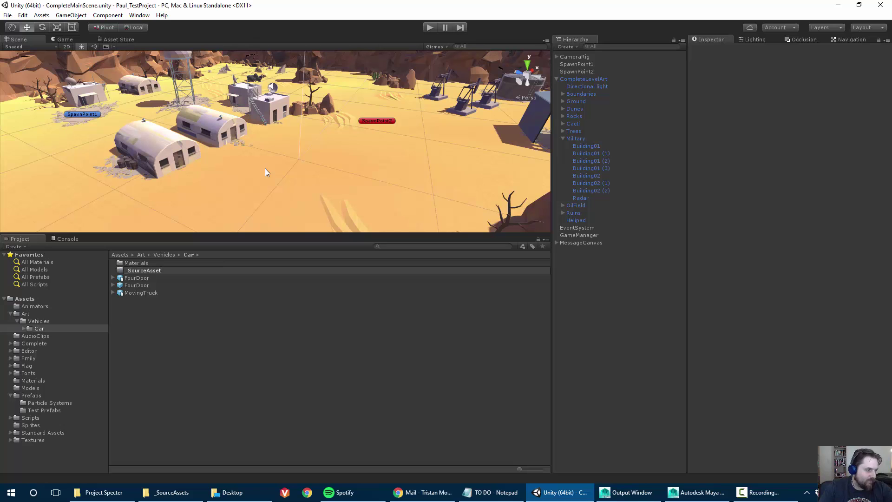
key("Return")
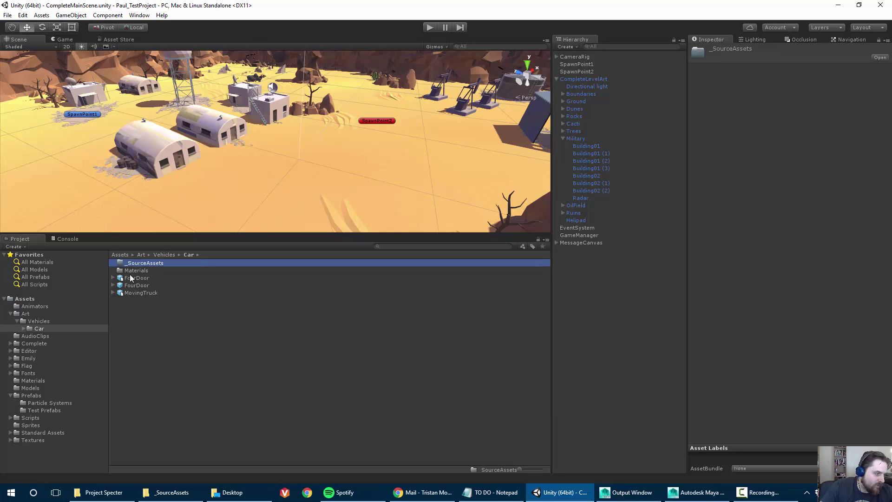
Move the Materials folder and the FourDoor and MovingTruck models into _SourceAssets, leaving the FourDoor prefab in the Car folder.
left_click(127, 270)
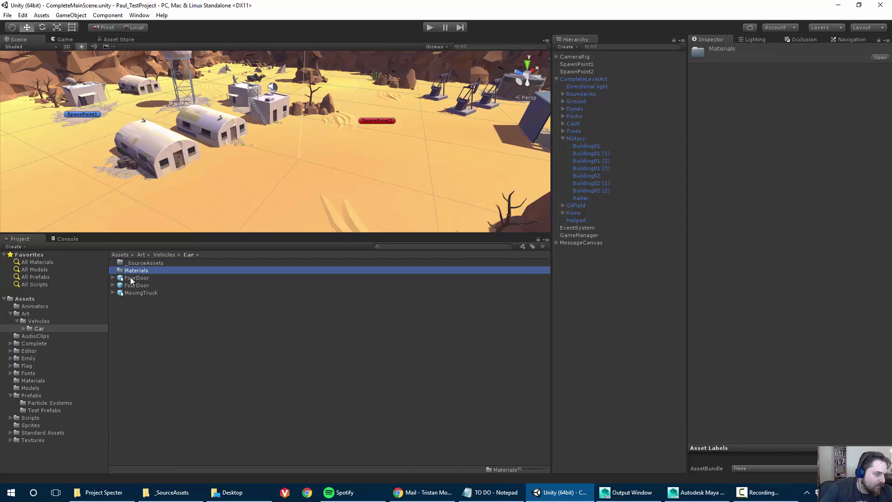
left_click(134, 278, "shift")
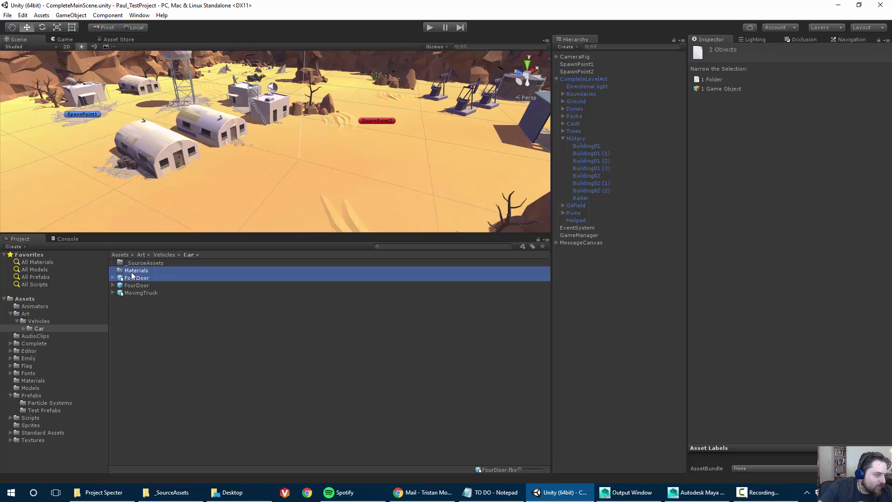
left_click_drag(135, 277, 132, 265)
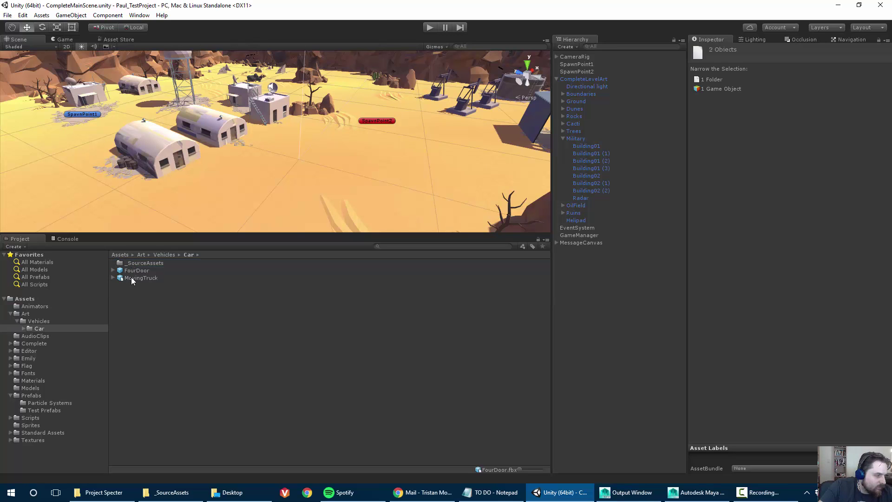
double_click(132, 264)
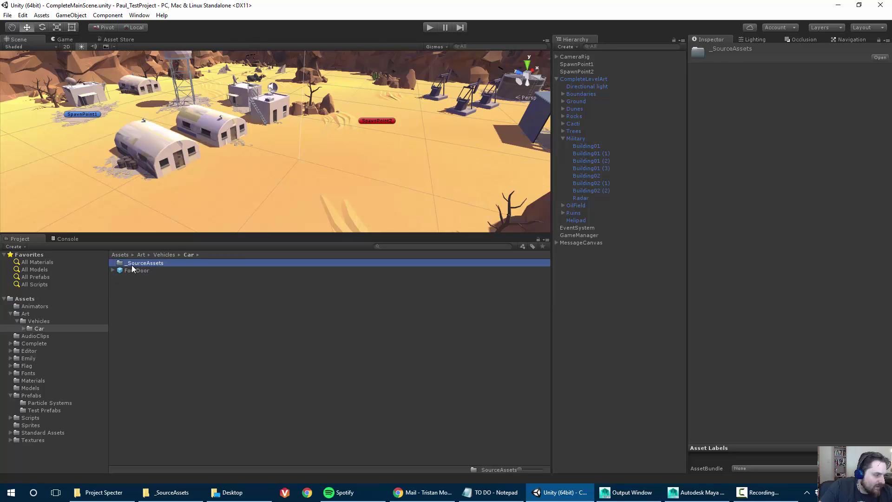
left_click(188, 255)
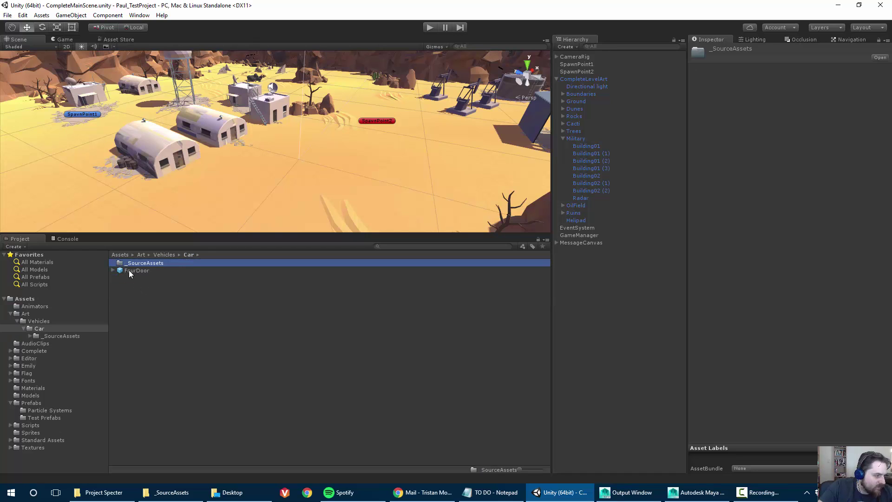
Inspect the FourDoor prefab's preview and place an instance of the prefab on the open sand in the scene.
left_click(129, 271)
left_click_drag(733, 360, 754, 364)
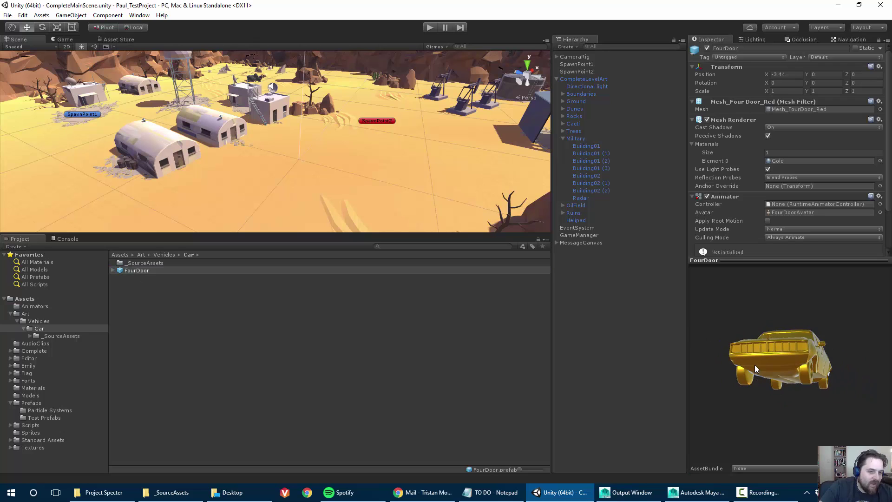
left_click(293, 327)
left_click(127, 271)
left_click_drag(138, 271, 335, 170)
Open the _SourceAssets folder and examine its Materials folder entry and the FourDoor and MovingTruck models.
left_click(121, 263)
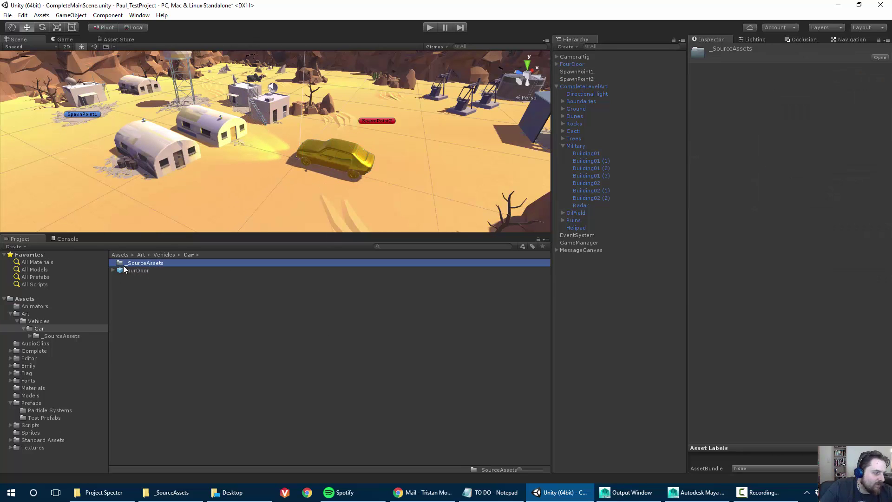
left_click(124, 256)
left_click(46, 336)
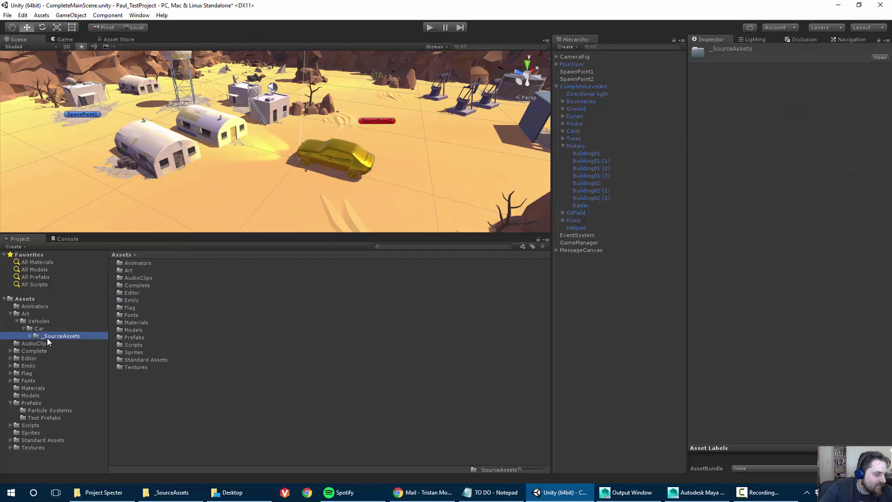
left_click(131, 263)
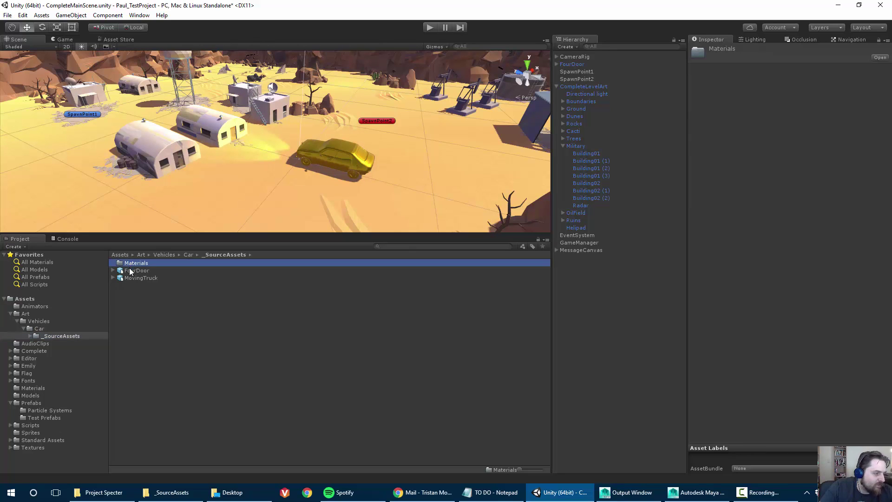
left_click(140, 276)
left_click(138, 271)
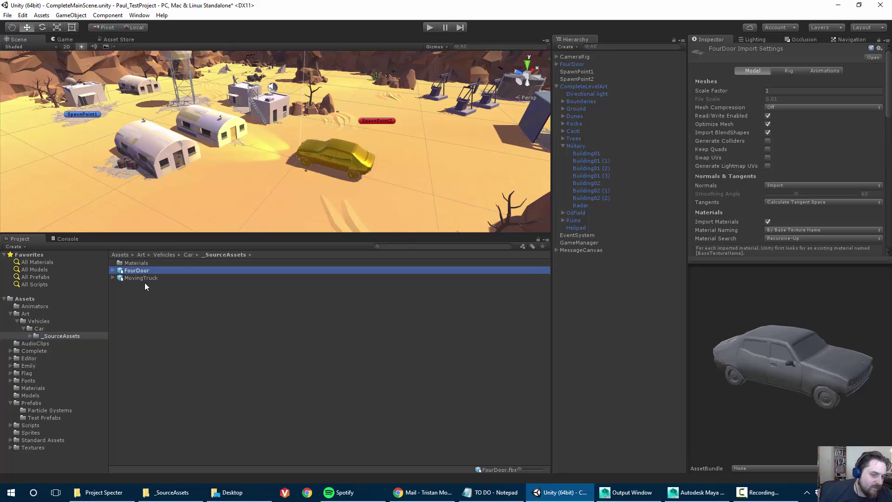
left_click(141, 277)
left_click(140, 270)
left_click(145, 286)
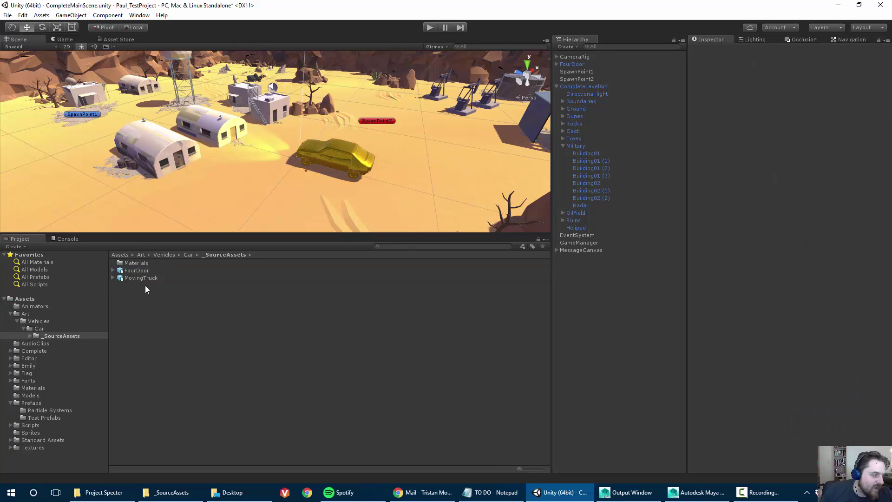
left_click(142, 278)
Check the contents of the Materials folder in _SourceAssets, and go back through the Car folder to the root Assets folder.
double_click(136, 266)
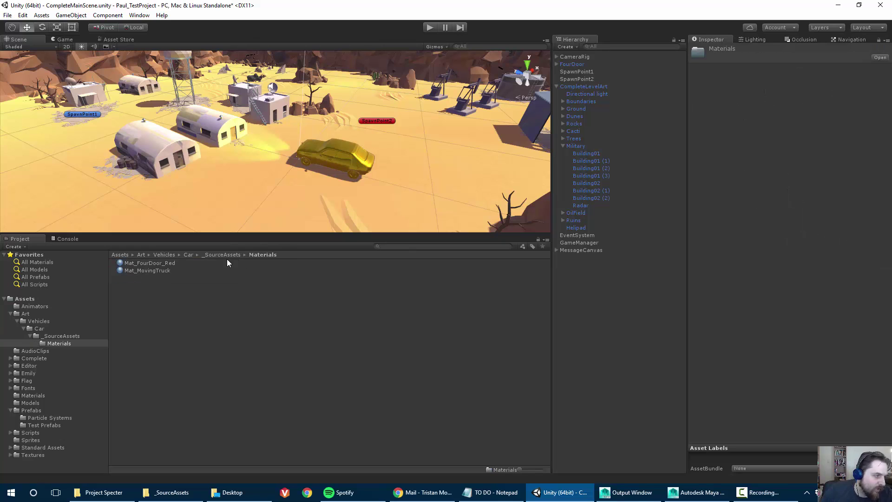
left_click(221, 254)
left_click(188, 255)
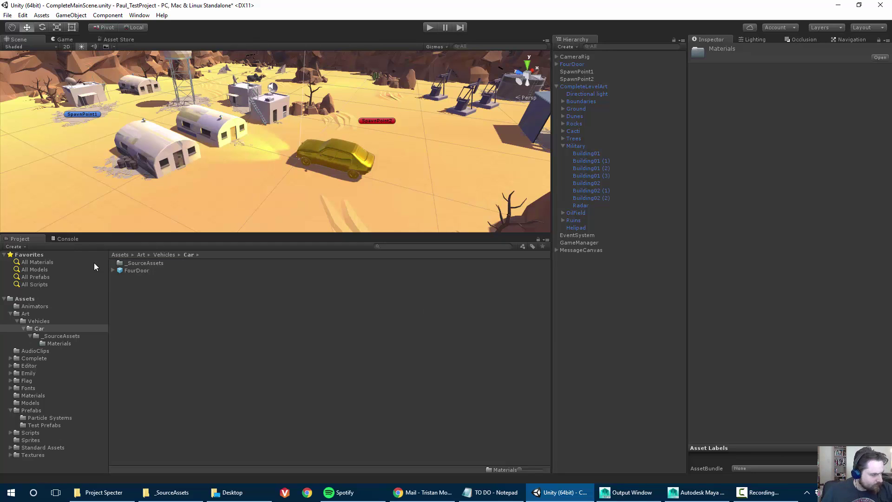
left_click(18, 299)
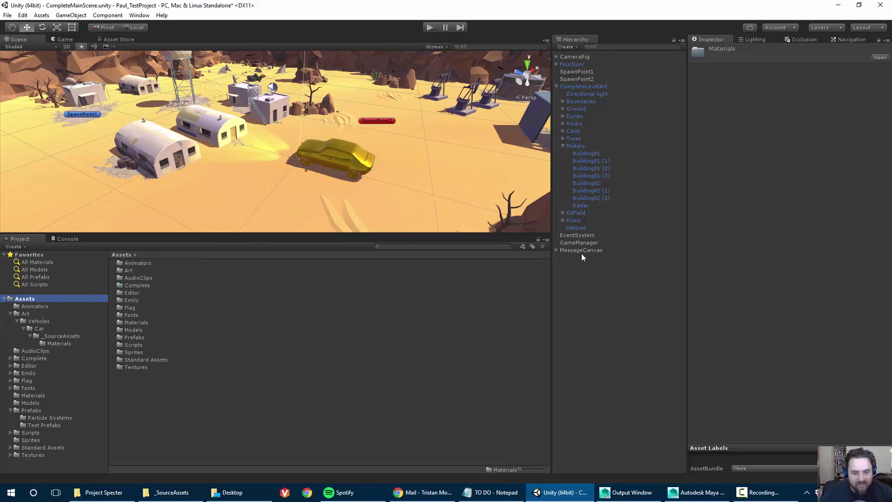